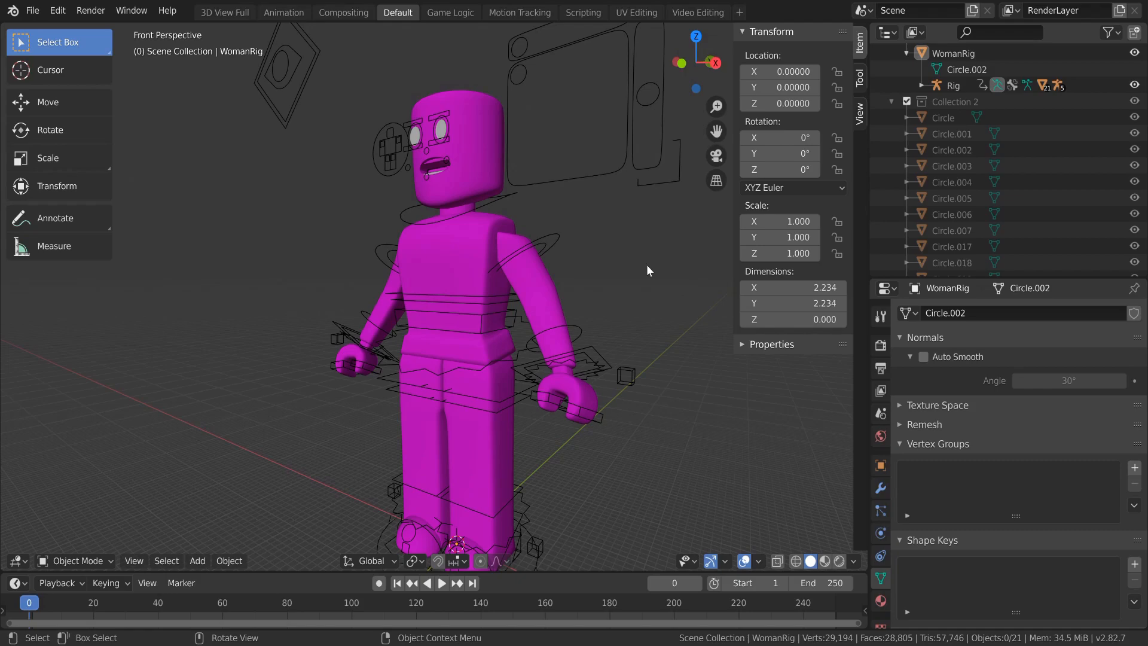
Select the character's head together with its eye, mouth and face control objects and delete them
left_click(444, 181)
key("b")
left_click_drag(418, 112, 450, 182)
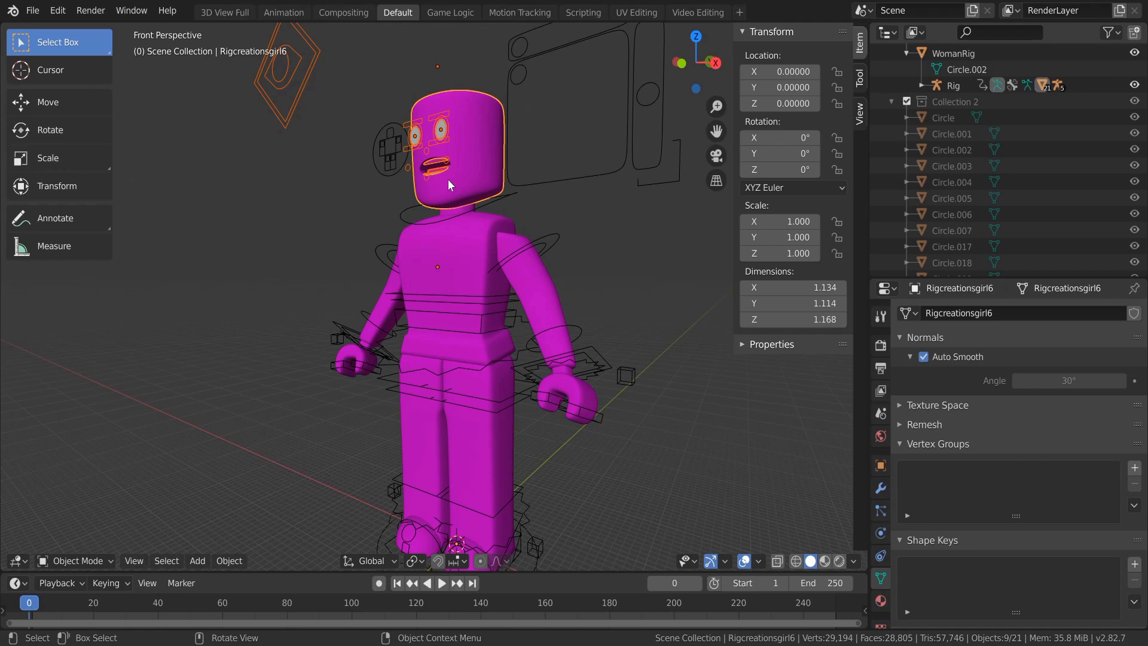
key("Delete")
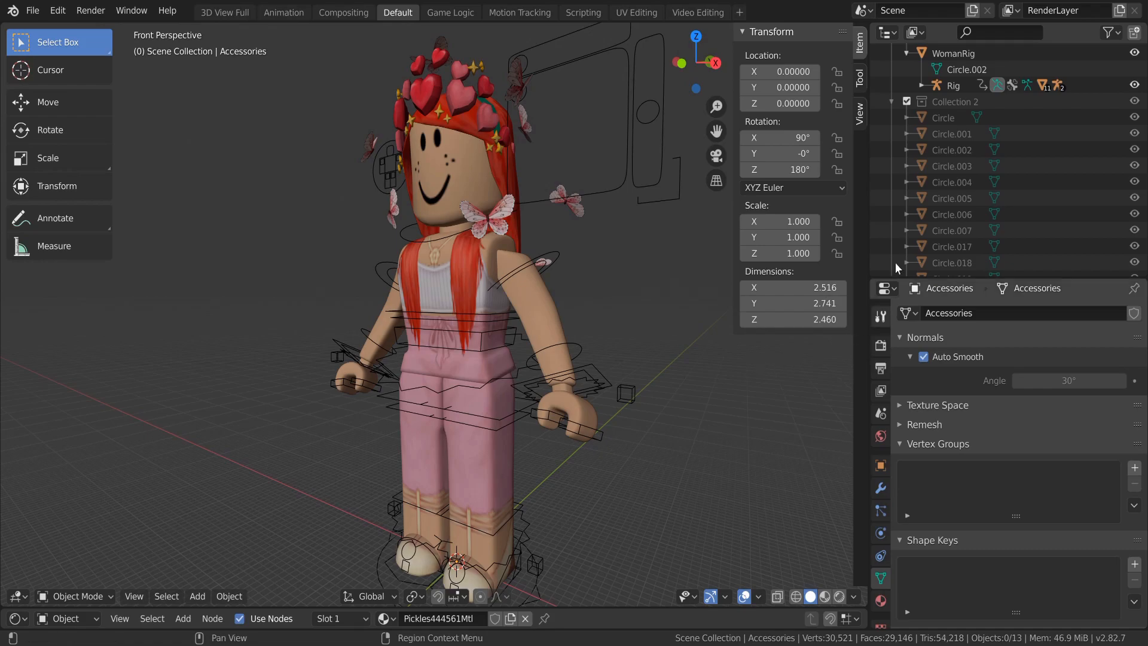
Set the render engine to Eevee and the render sampling to 100
left_click(882, 347)
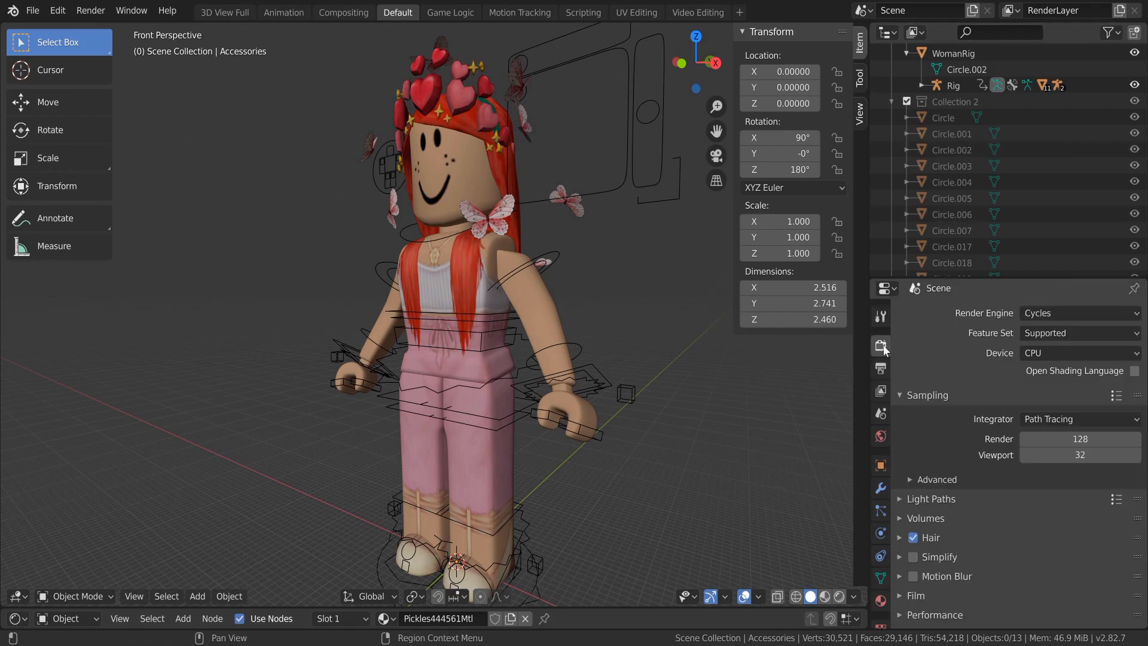
left_click(1025, 315)
left_click(1028, 331)
left_click(499, 379)
left_click(656, 384)
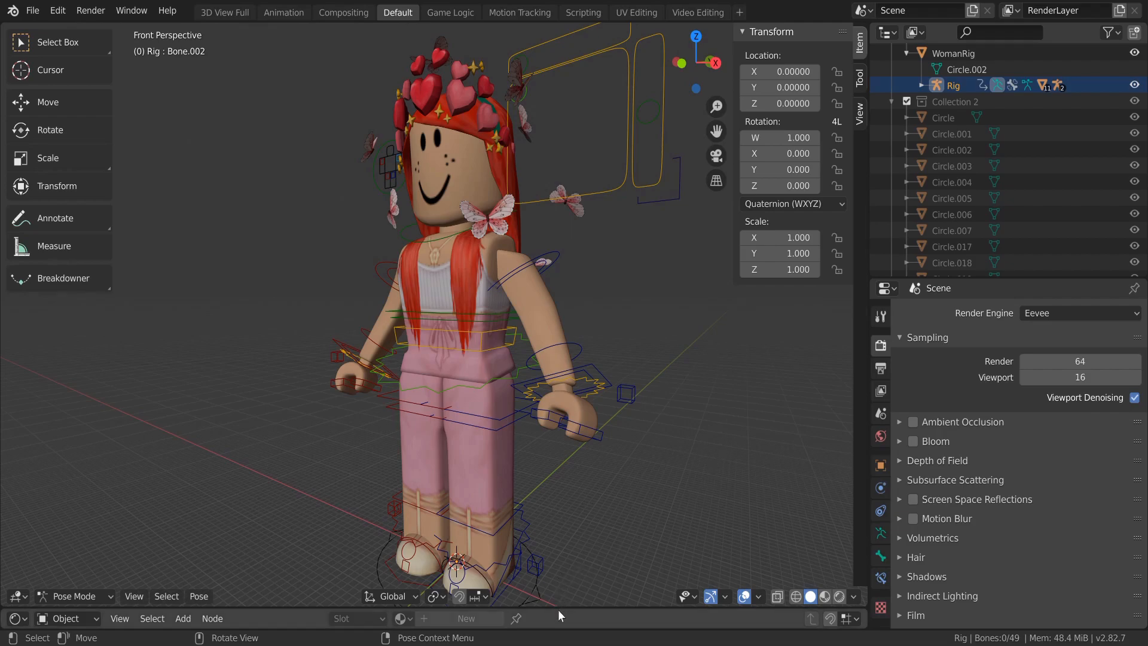
left_click(1080, 361)
type("100")
key("Return")
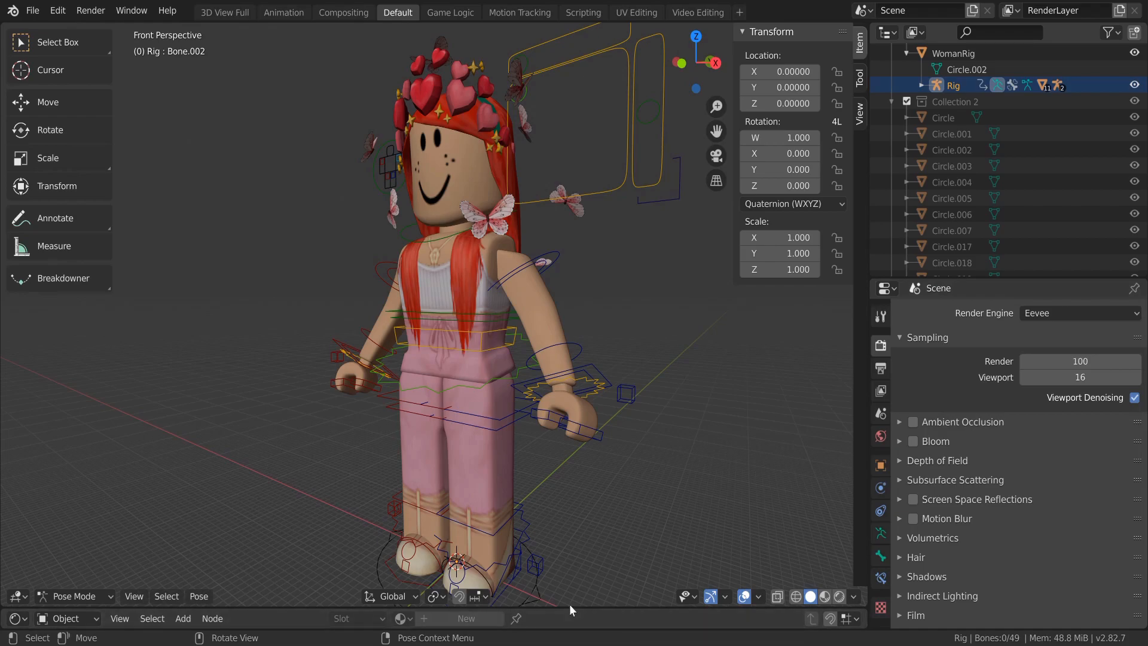
scroll(604, 476, "down", 3)
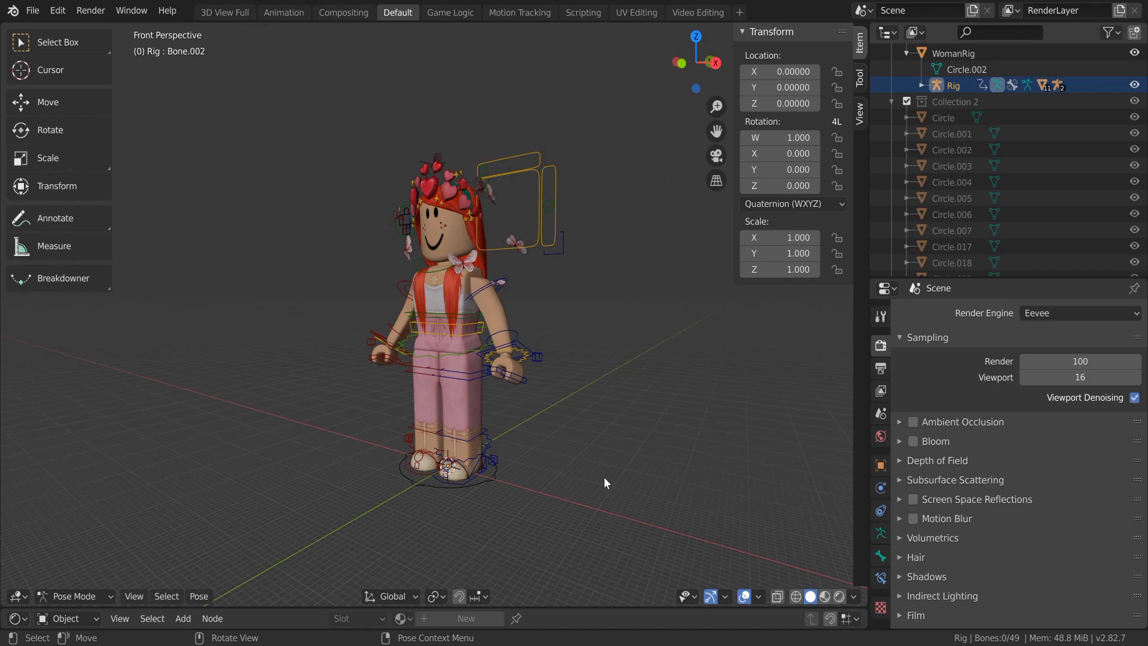
key("shift+a")
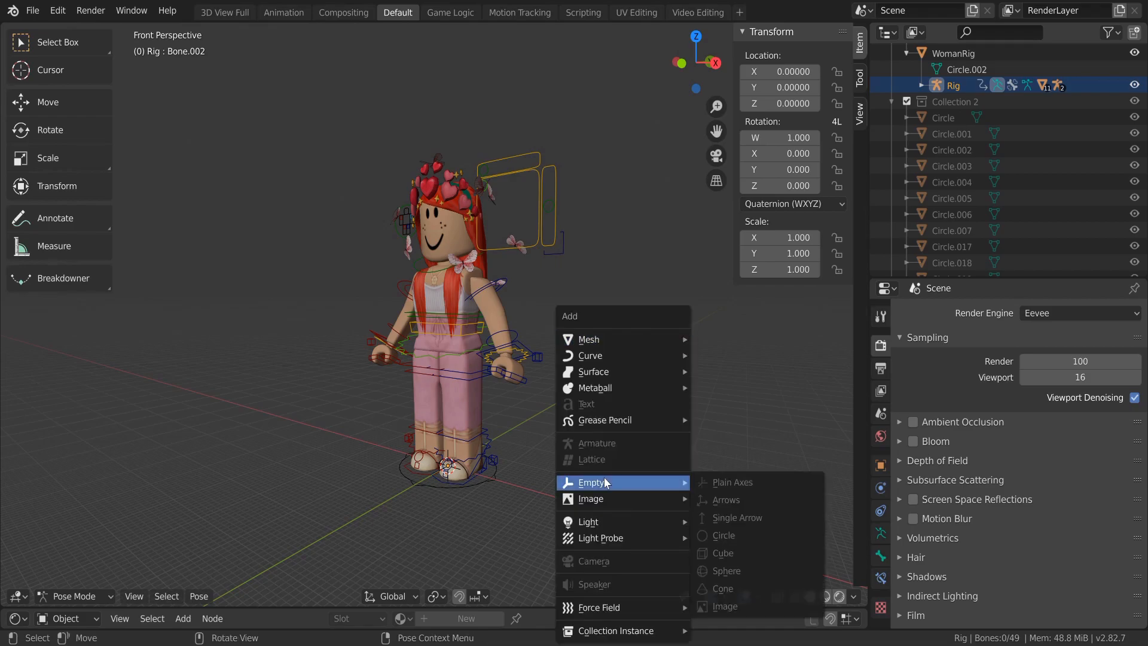
mouse_move(626, 337)
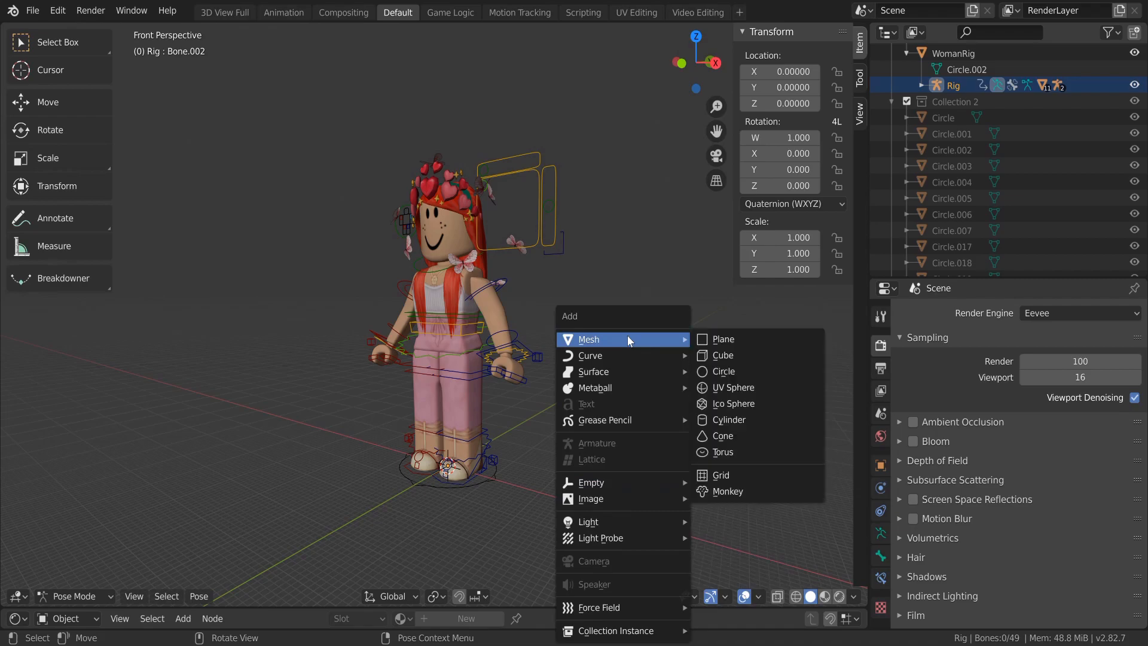
left_click(717, 339)
key("Delete")
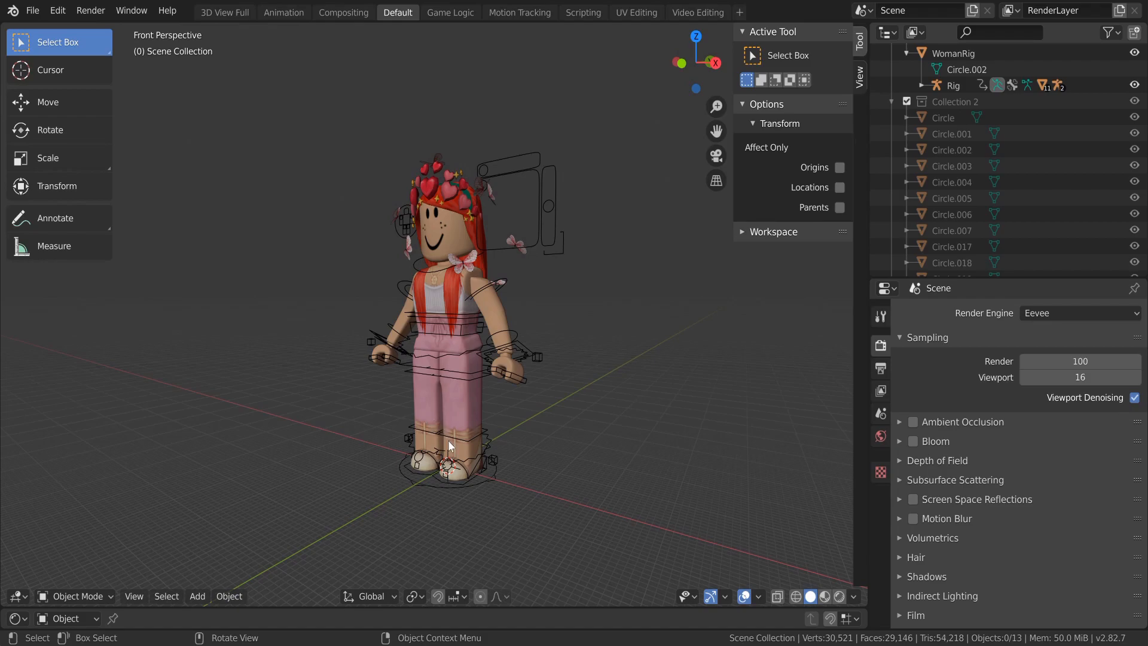
Add a mesh plane at the character's feet in Object Mode
key("shift+a")
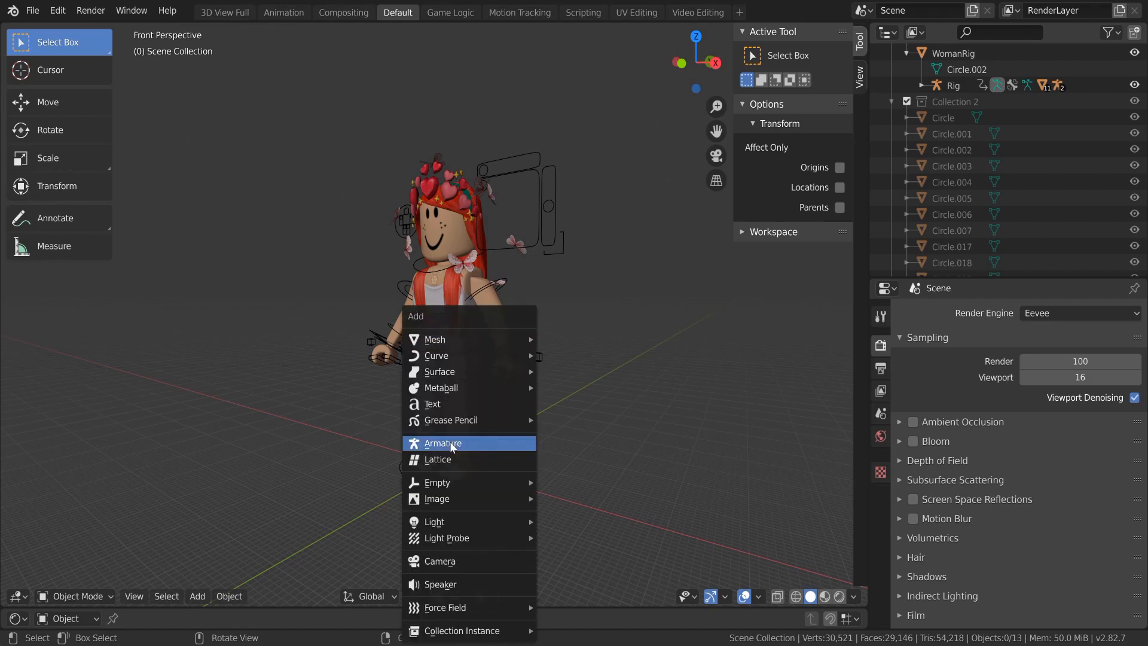
mouse_move(478, 344)
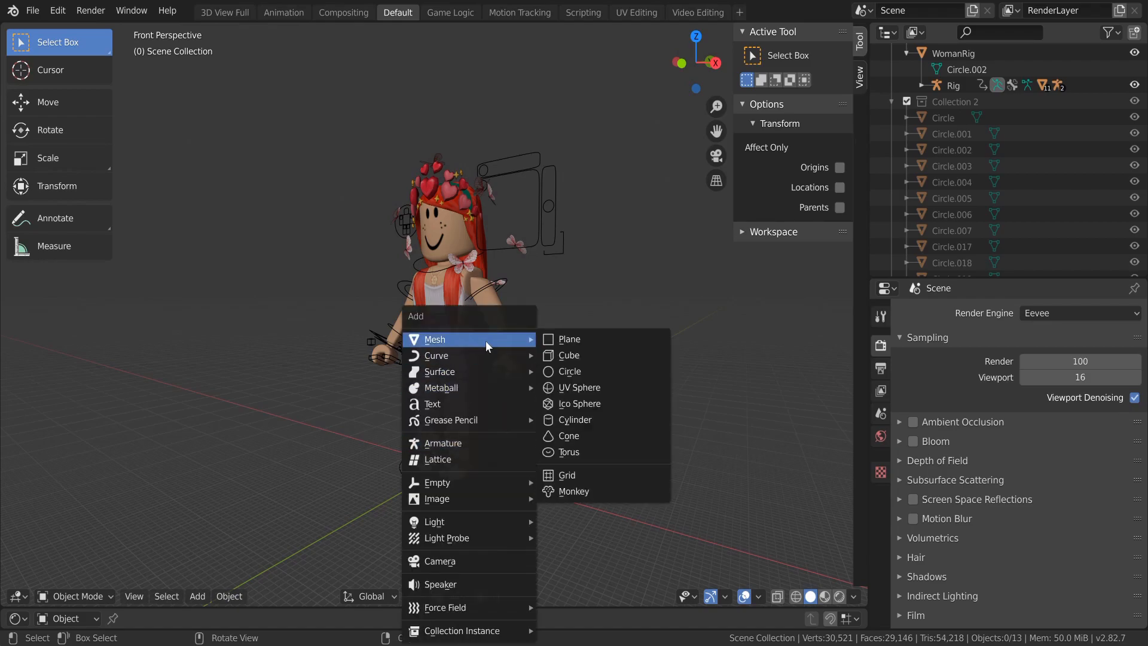
left_click(579, 340)
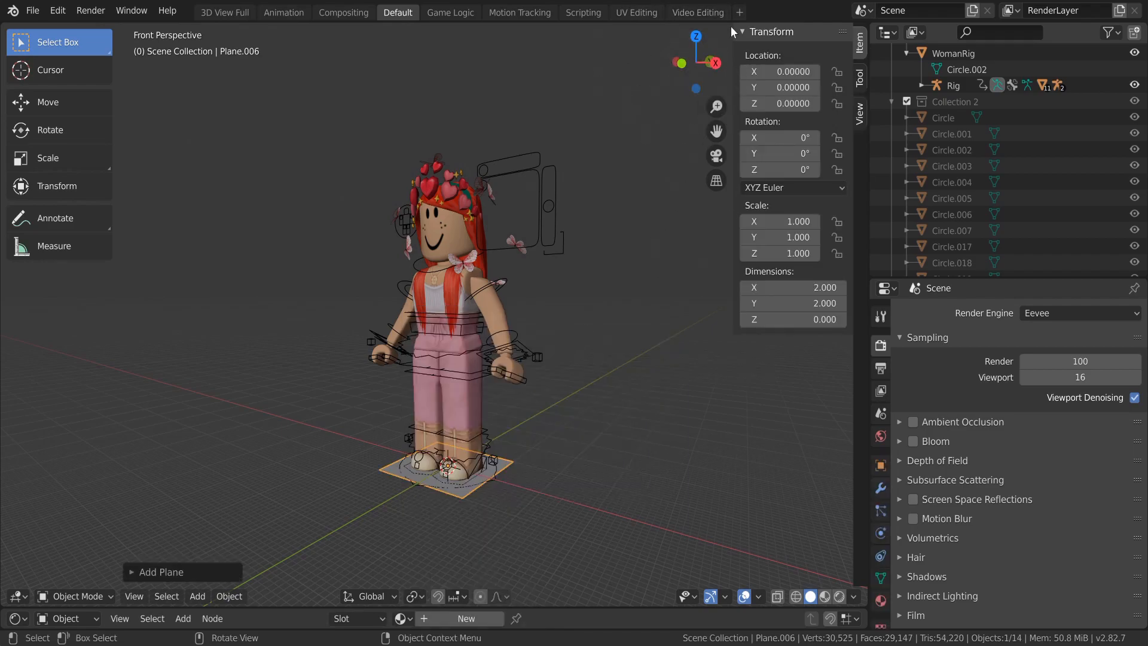
Rotate the plane upright to about -90° on X and move it behind the character to about Y 2.9, Z 3.8
left_click(715, 62)
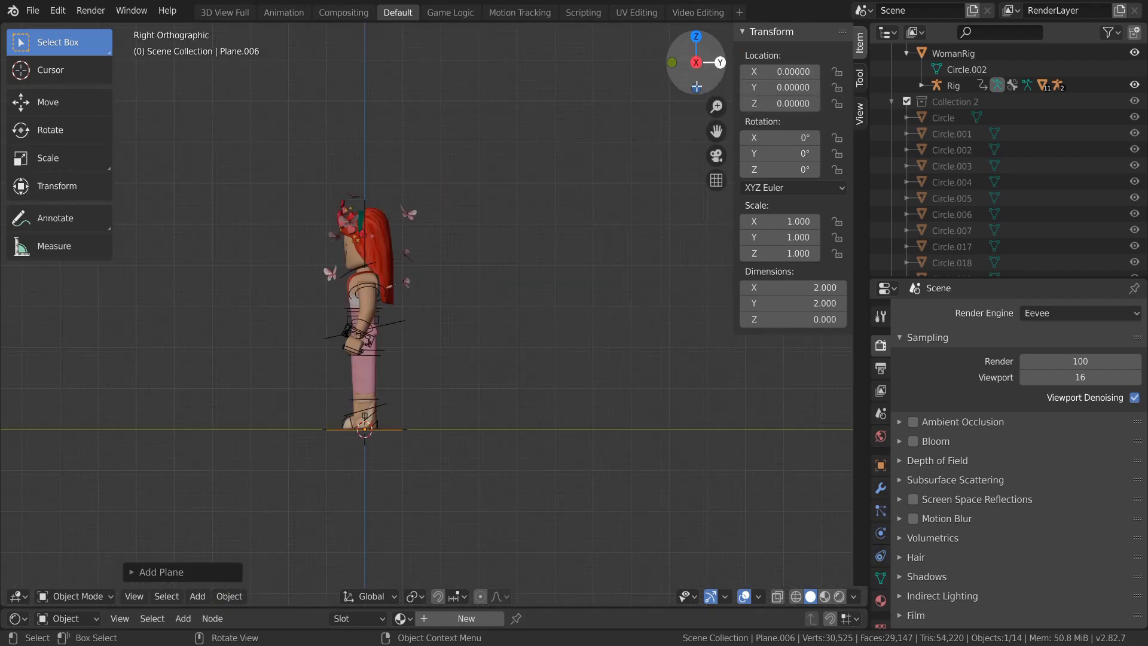
key("r")
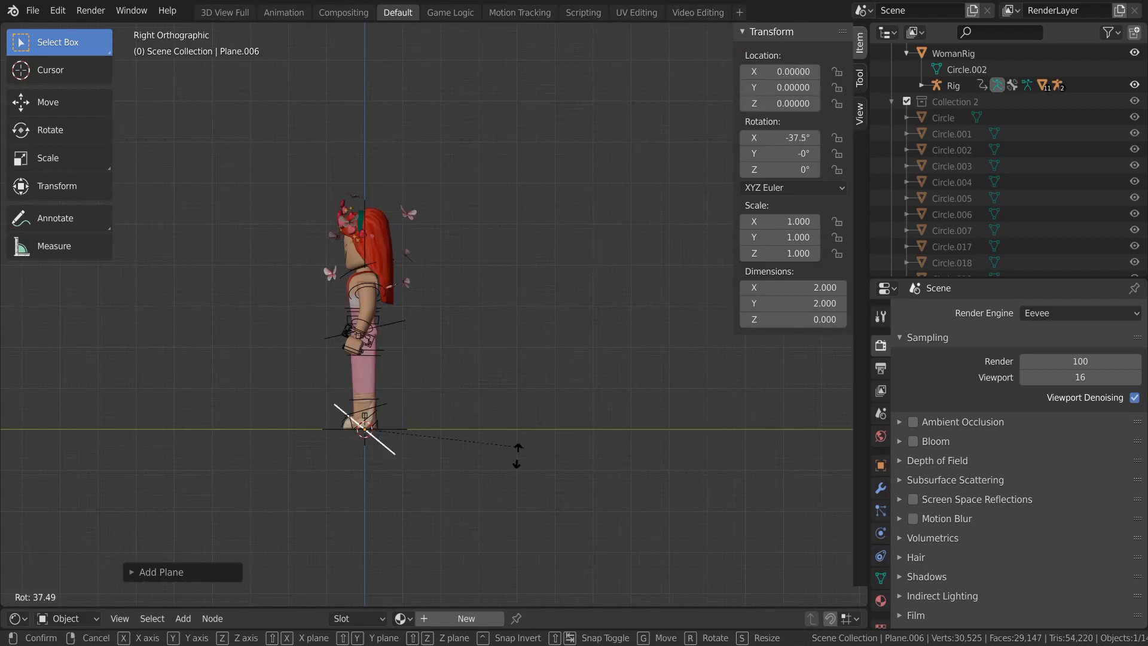
left_click(418, 524)
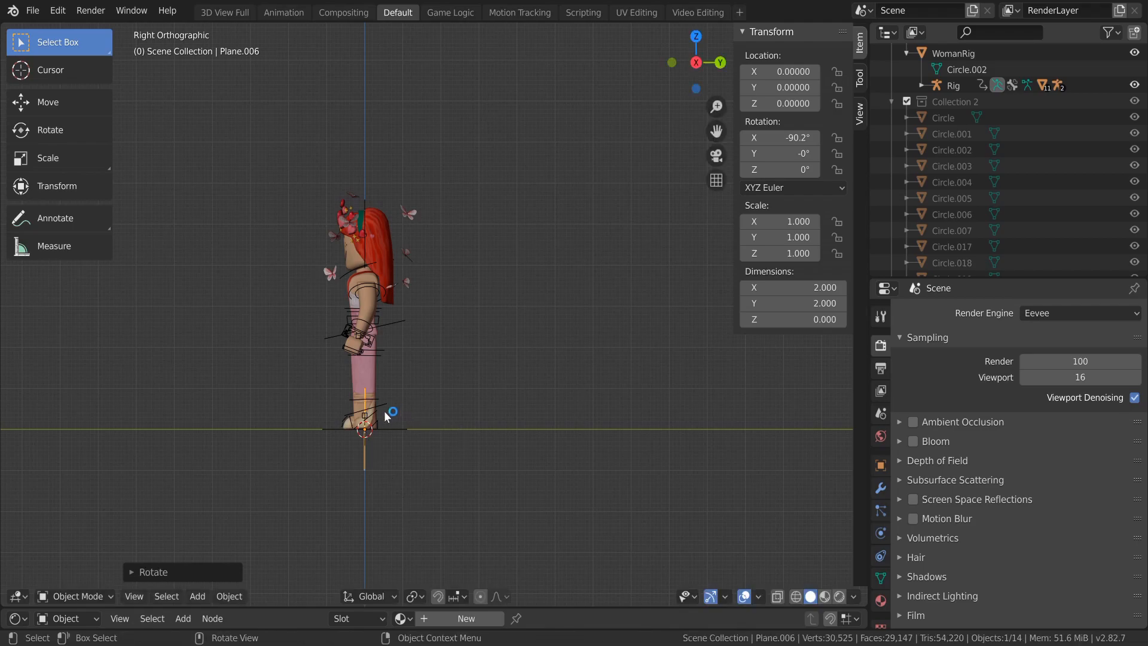
key("g")
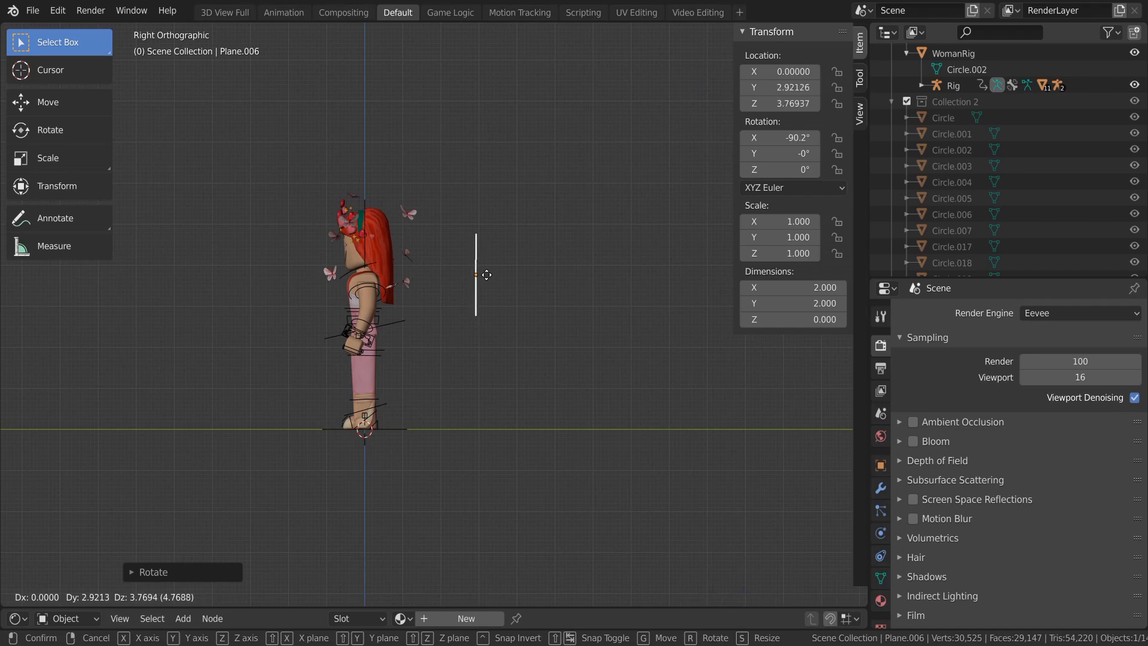
left_click(484, 284)
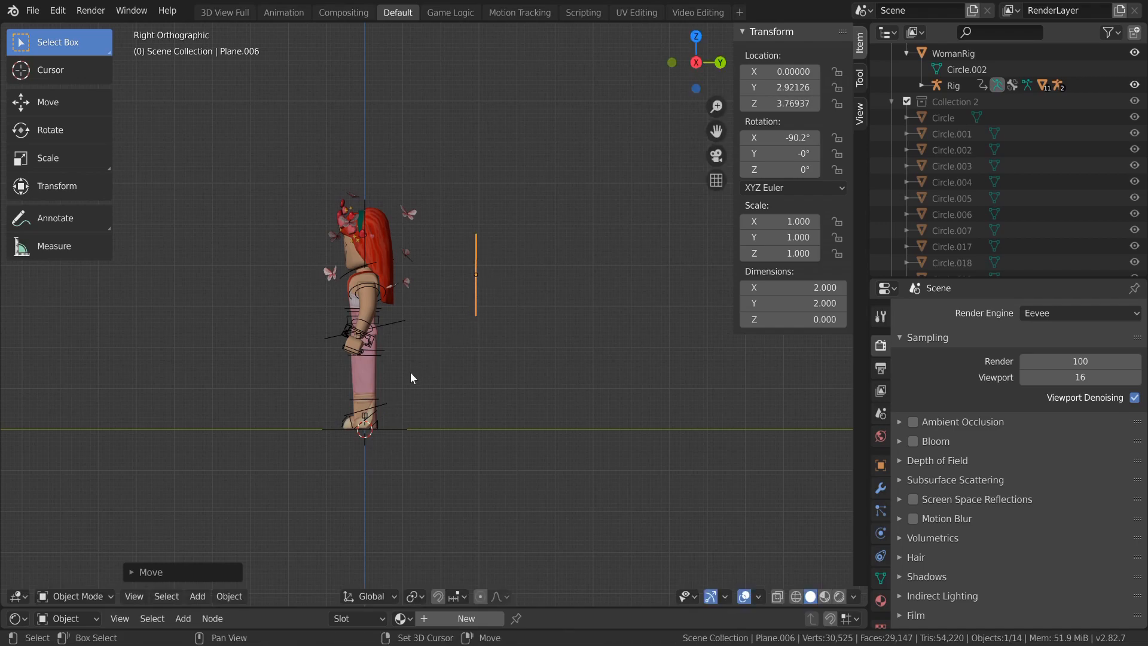
Scale the plane up by about 8.67 so it forms a backdrop behind the character
key("shift+grave")
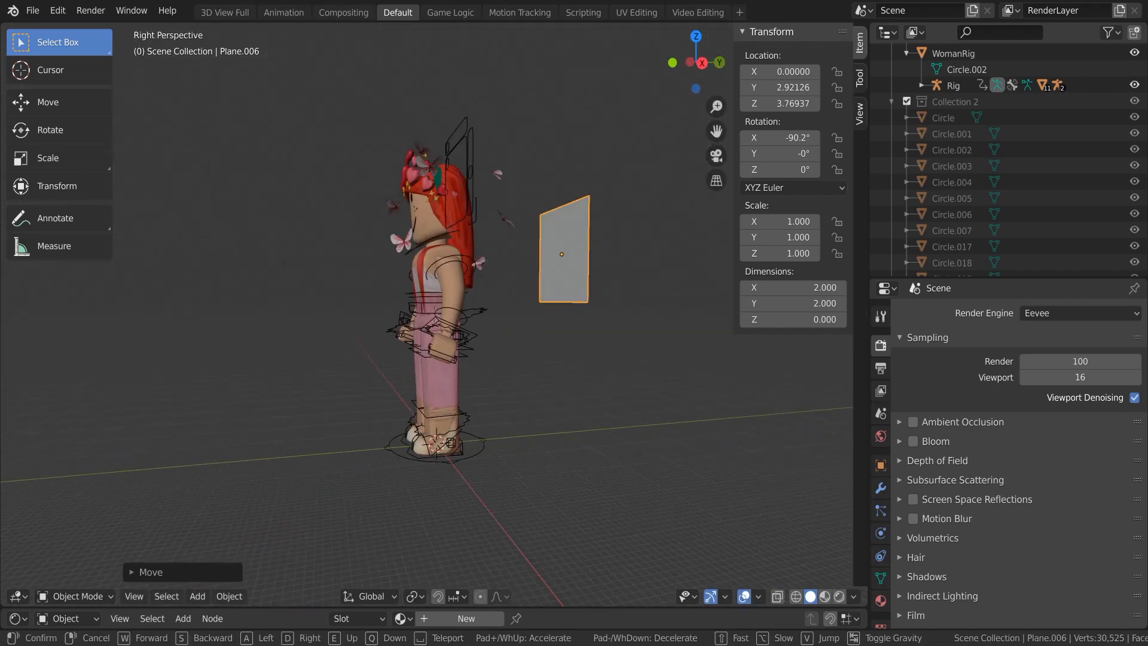
key("a")
key("w")
key("s")
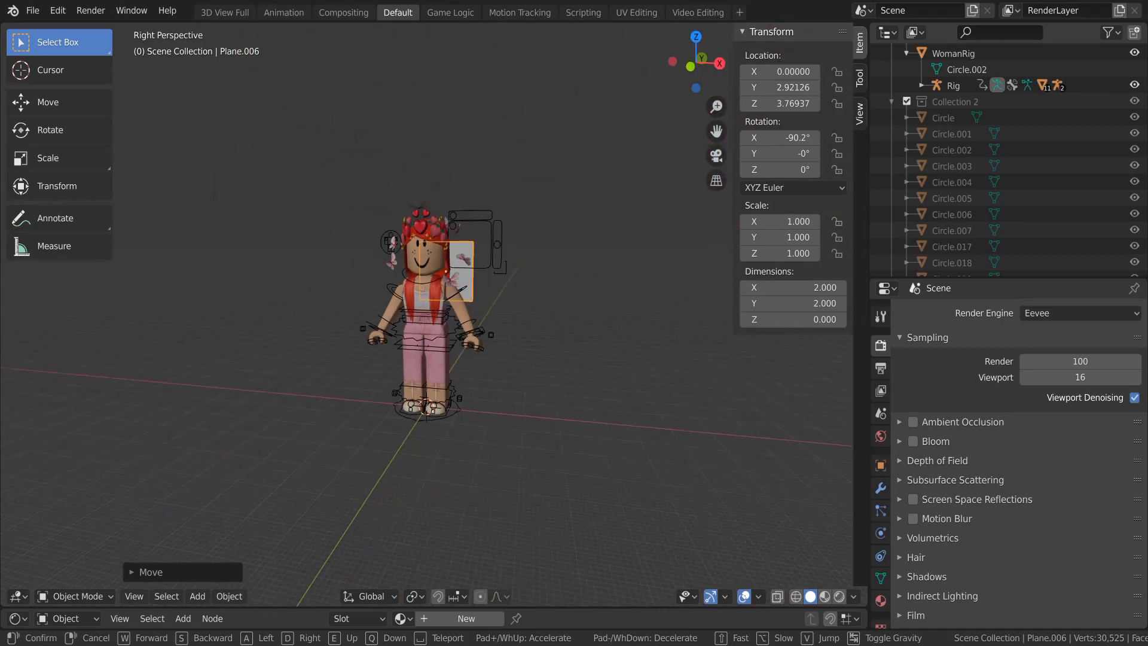
left_click(509, 298)
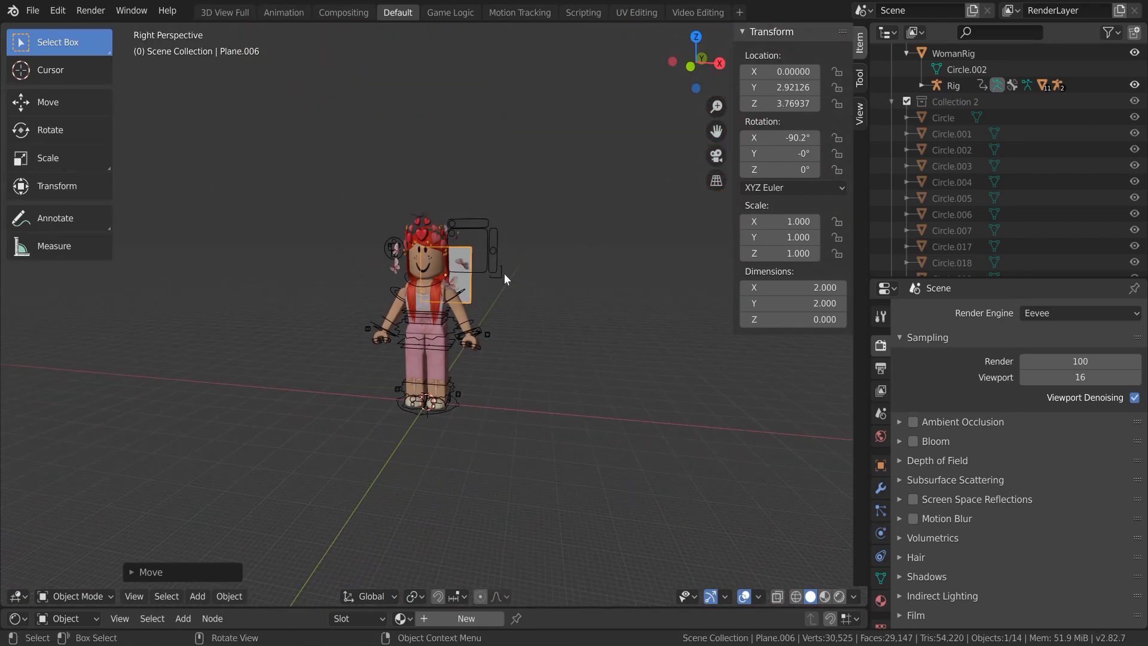
key("s")
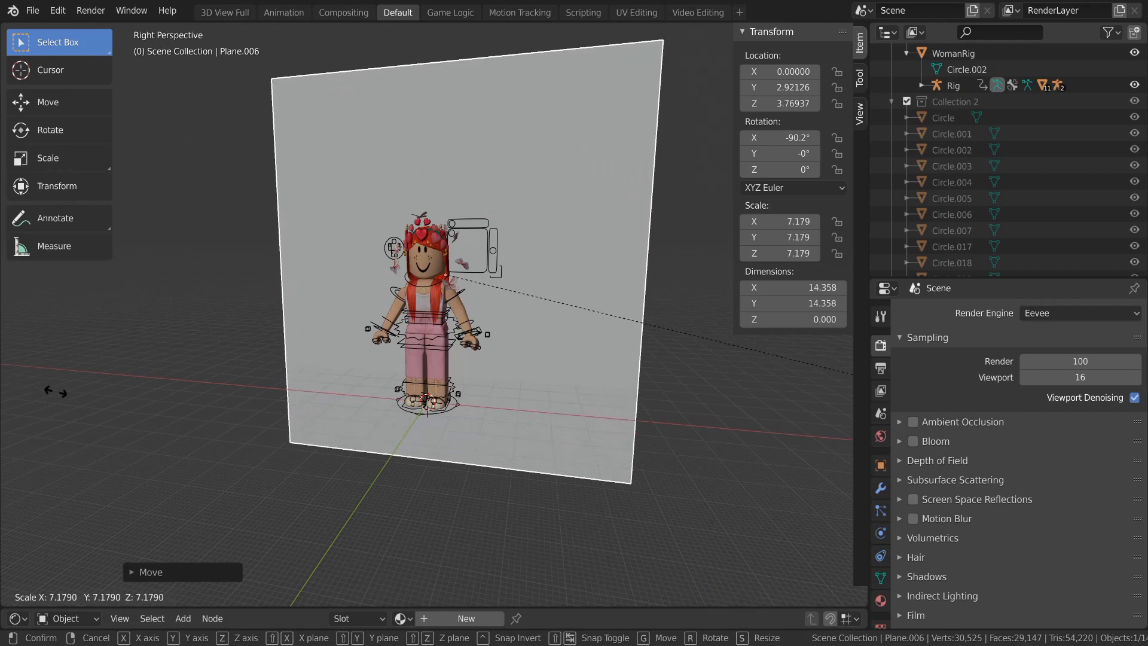
left_click(150, 427)
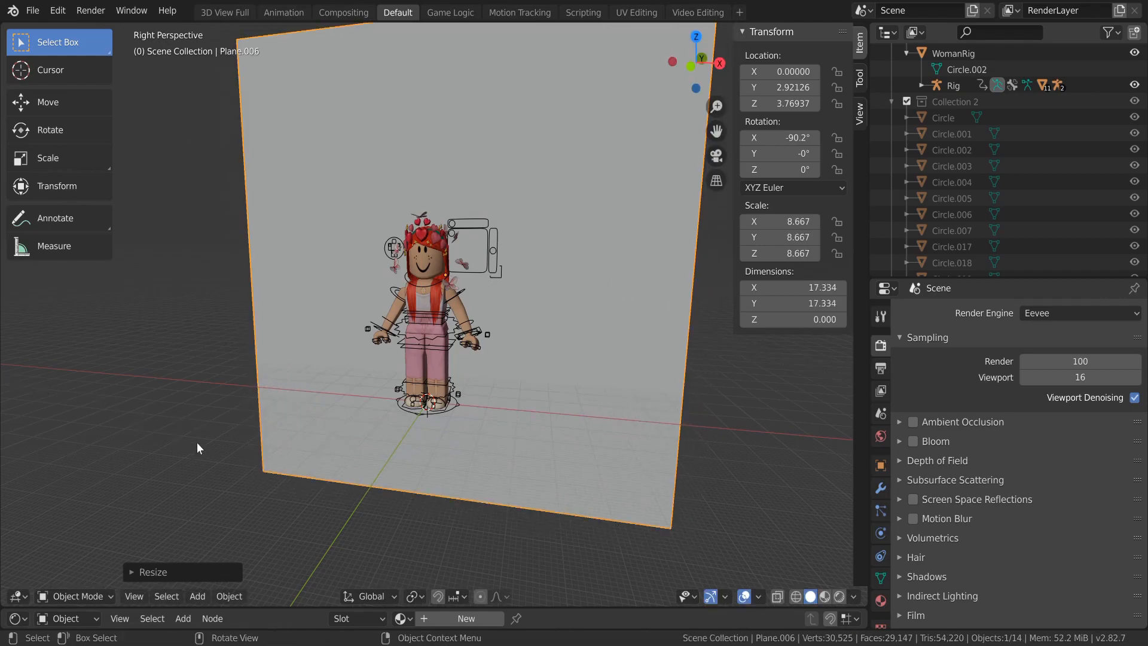
Enlarge the properties area and create a new material for the backdrop plane
left_click_drag(1020, 278, 1020, 109)
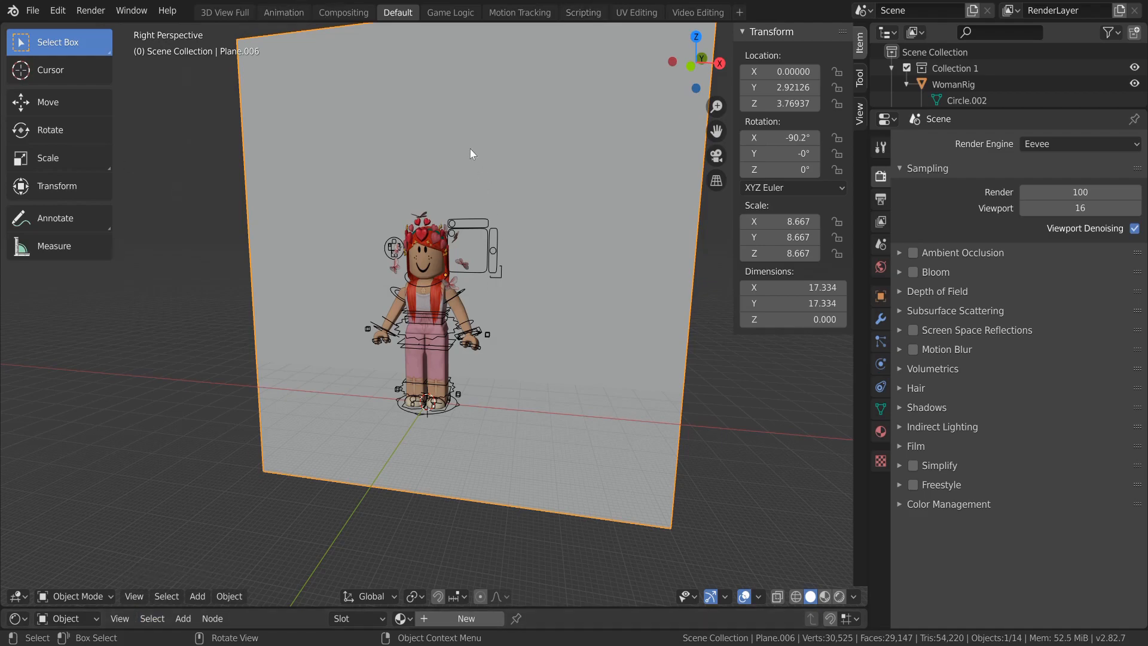
left_click(879, 432)
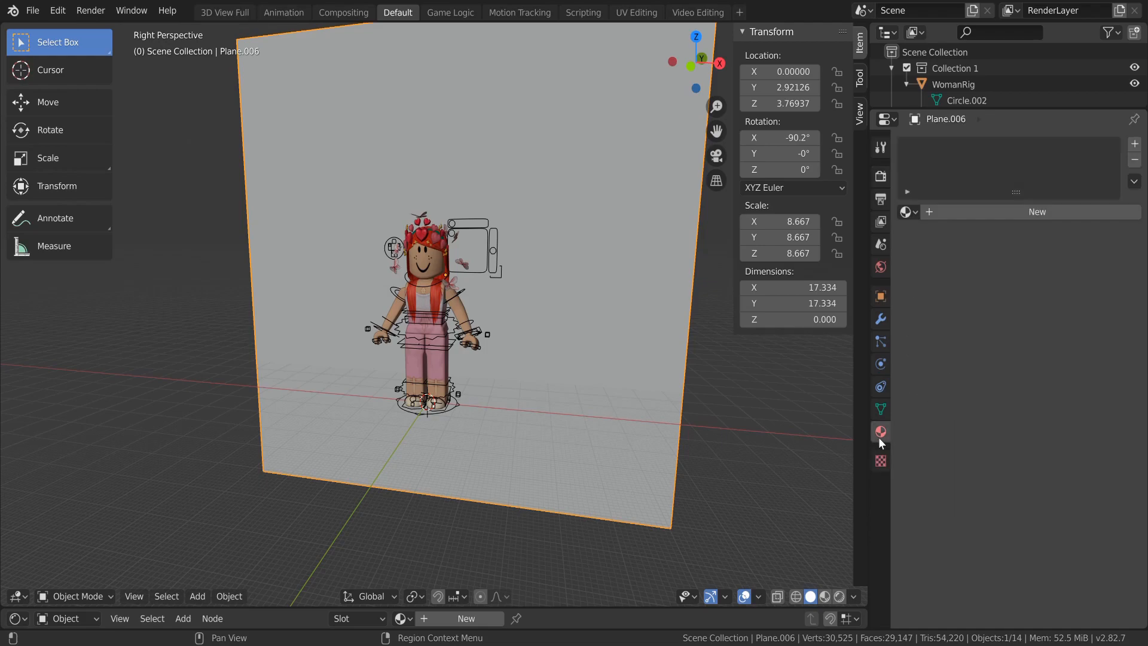
left_click(1027, 213)
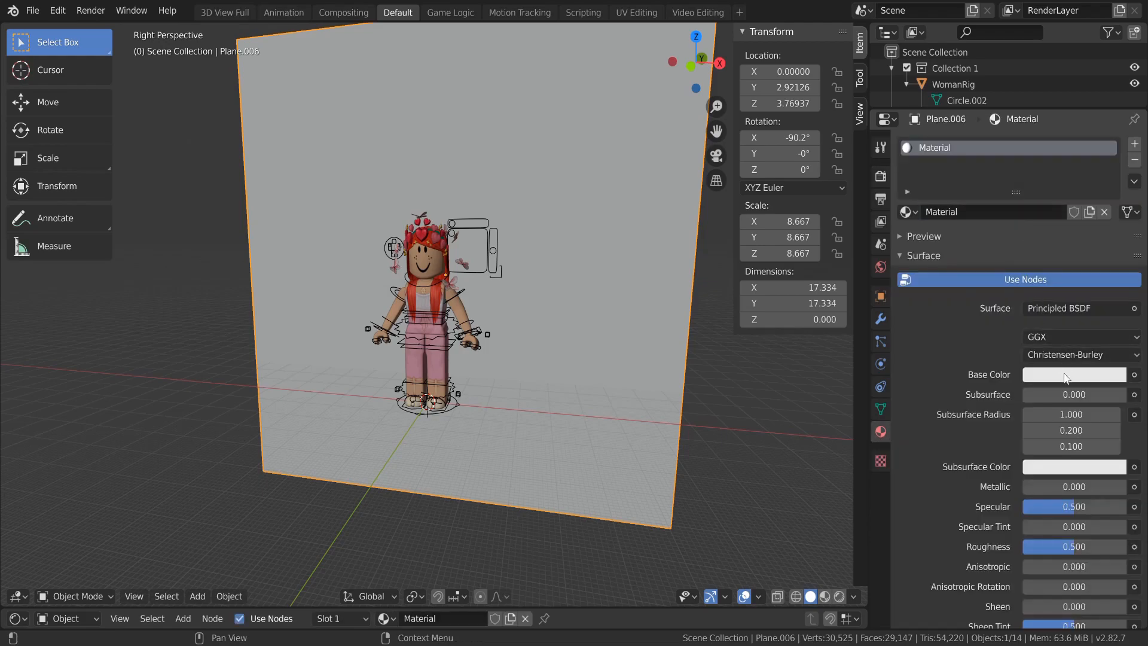
Set the backdrop material's base color to a pale lavender
left_click(1053, 378)
left_click(1071, 258)
left_click_drag(1071, 257, 1056, 201)
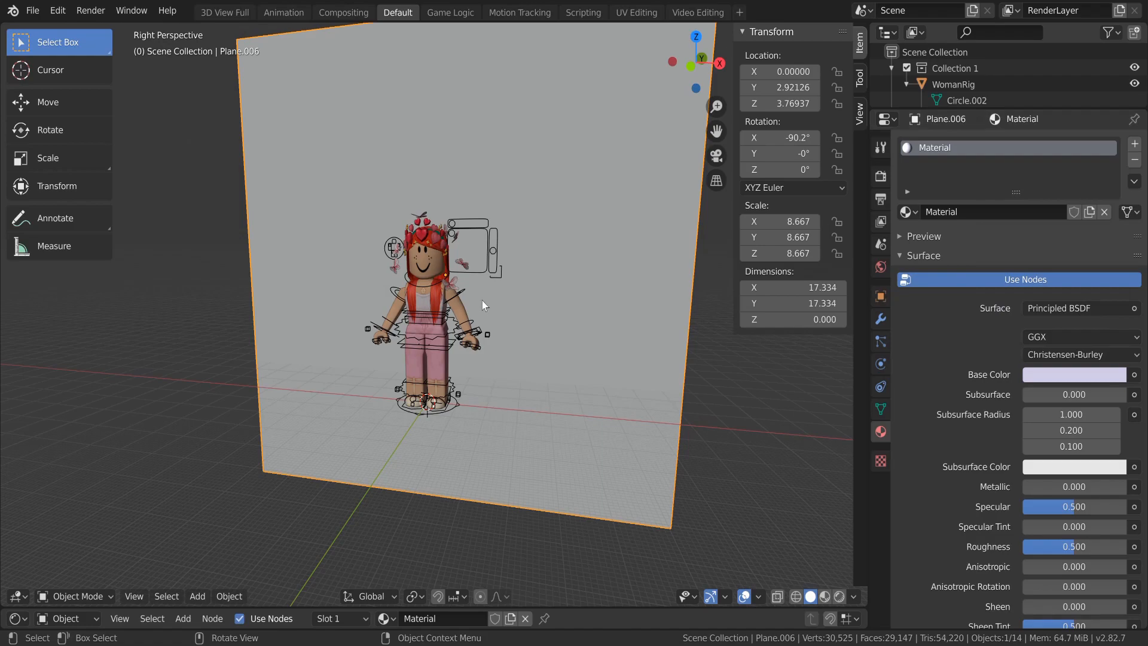
Switch the viewport to Material Preview shading and change the backdrop's base color to pink
key("z")
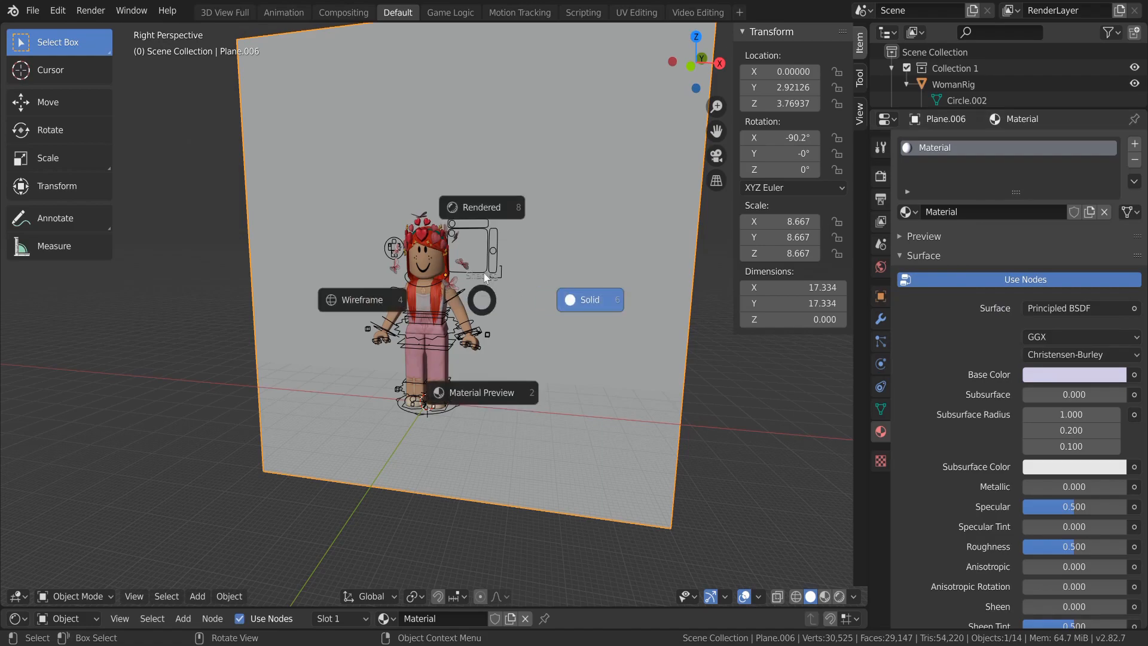
left_click(460, 394)
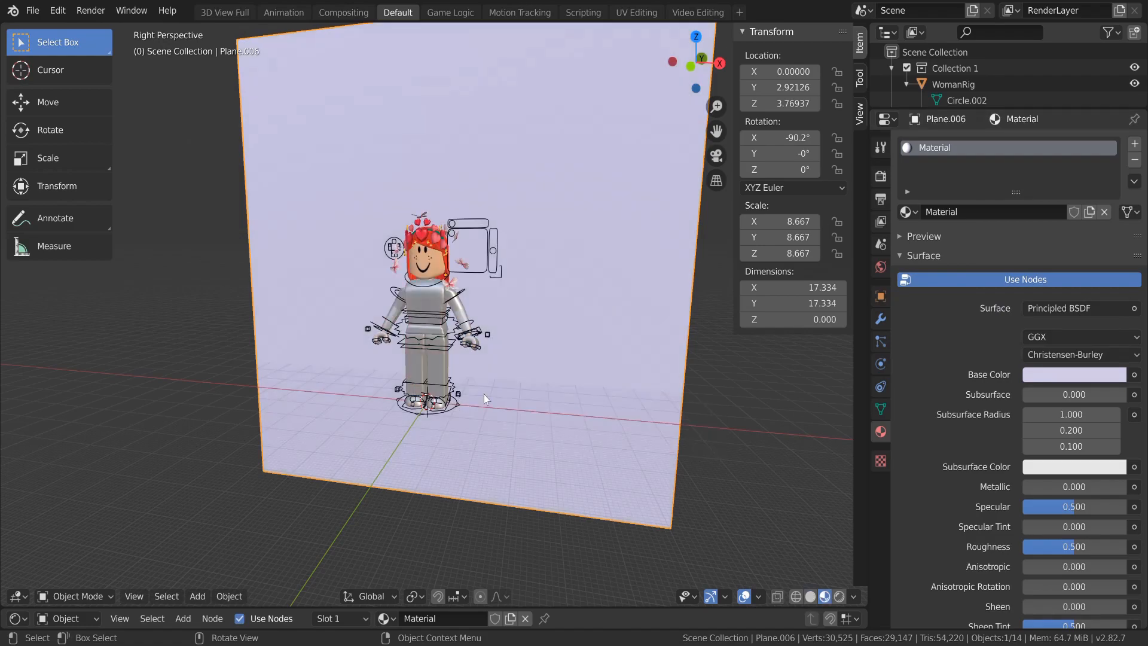
left_click(1068, 374)
mouse_move(1044, 247)
left_mouse_down()
mouse_move(1051, 218)
mouse_move(1040, 219)
mouse_move(1053, 218)
left_mouse_up()
left_click(747, 403)
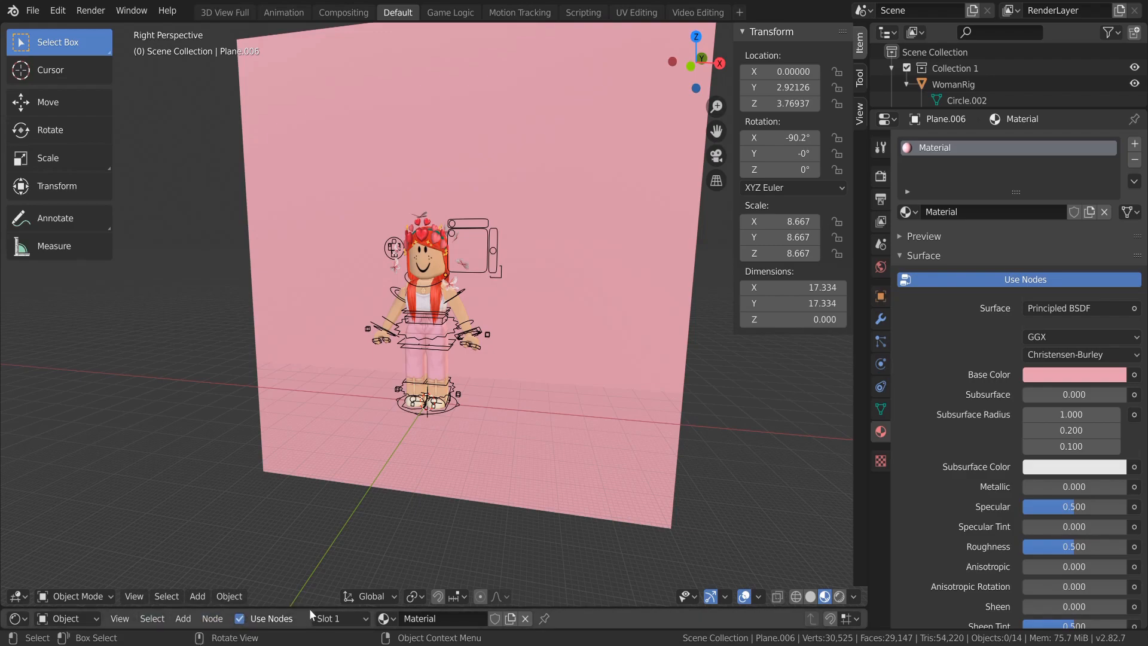
Enlarge the editor area below the viewport and change it from the Shader Editor to the Timeline
left_click_drag(635, 608, 48, 432)
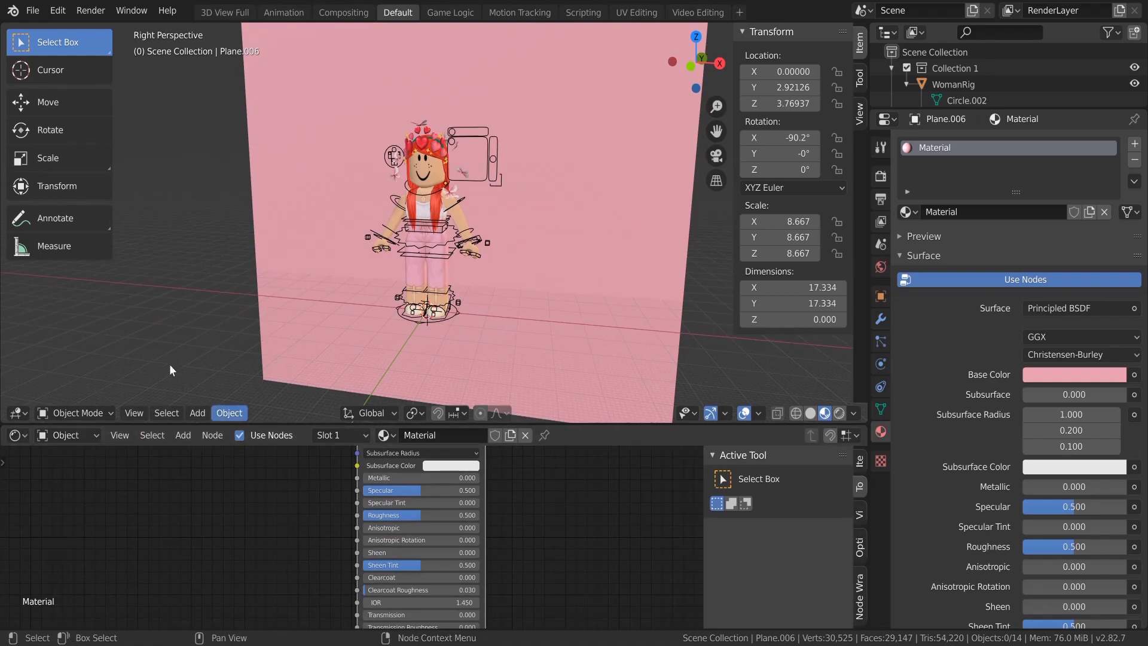
left_click(21, 439)
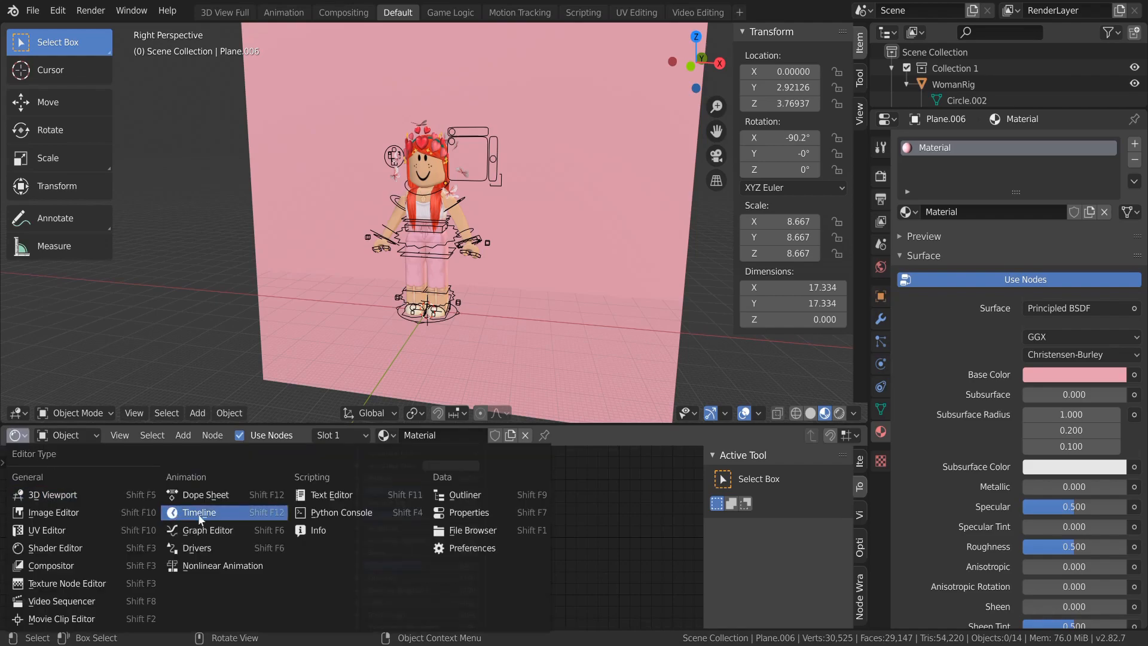
left_click(177, 516)
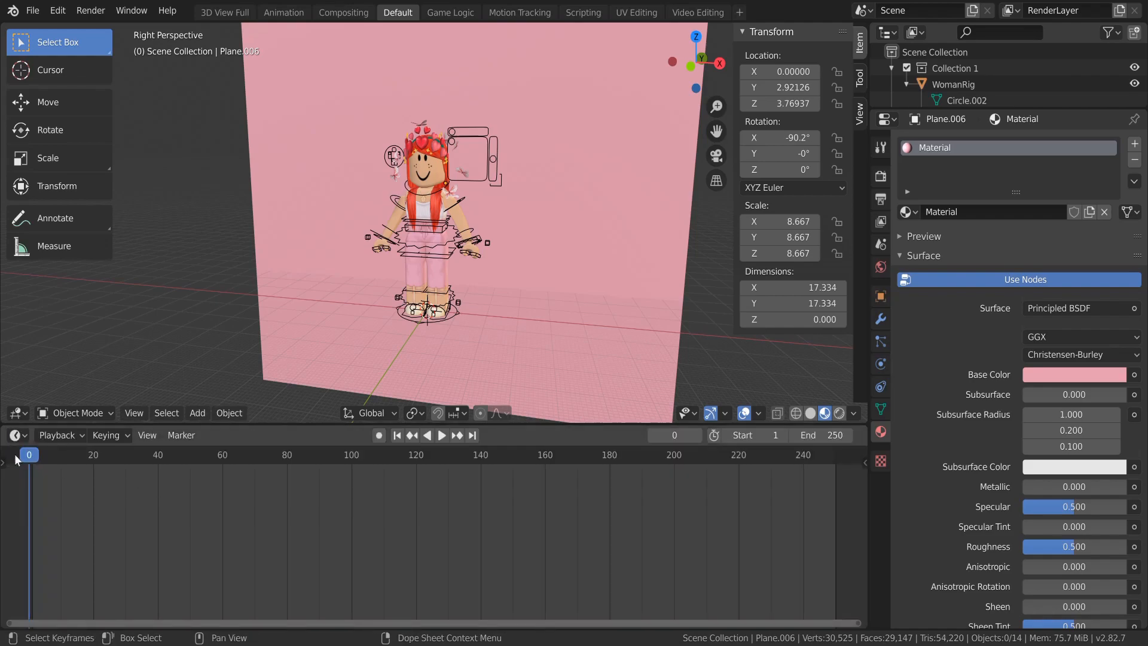
Play the timeline briefly, return the playhead to frame 0 and slightly reduce the timeline area's height
key("space")
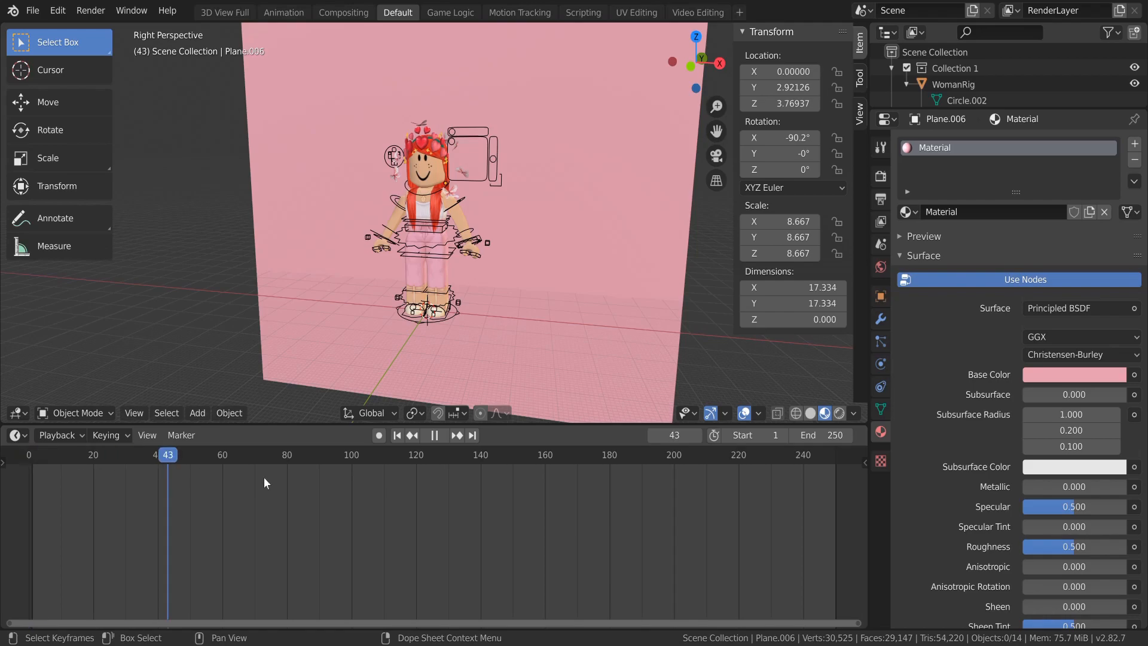
left_click_drag(212, 516, 22, 500)
key("space")
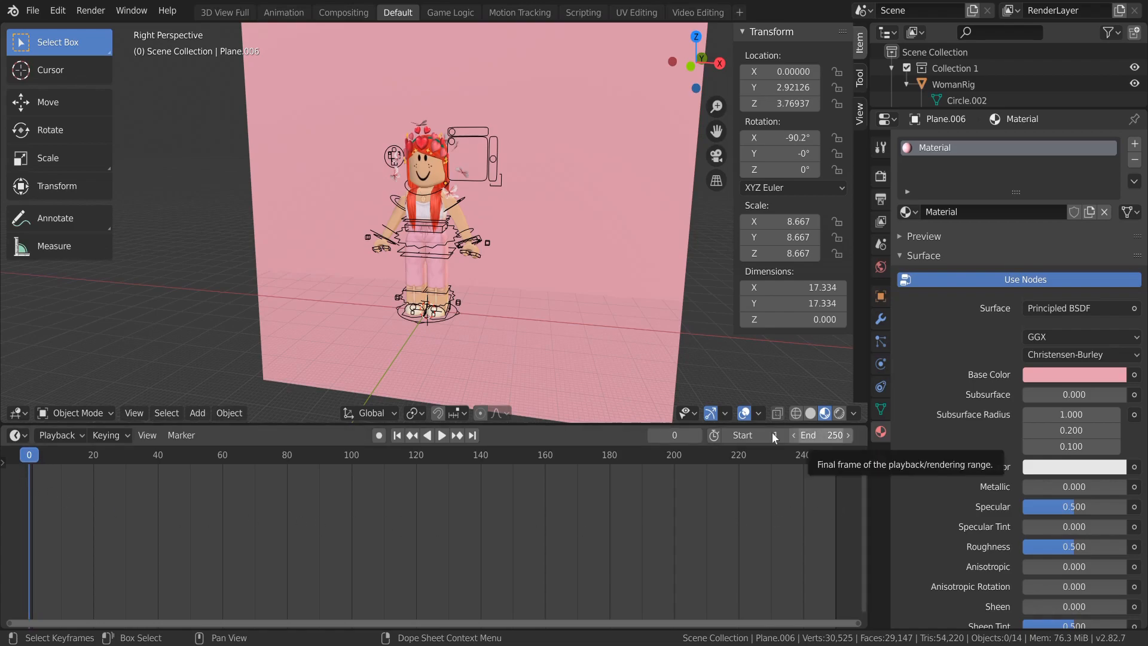
left_click_drag(147, 423, 147, 431)
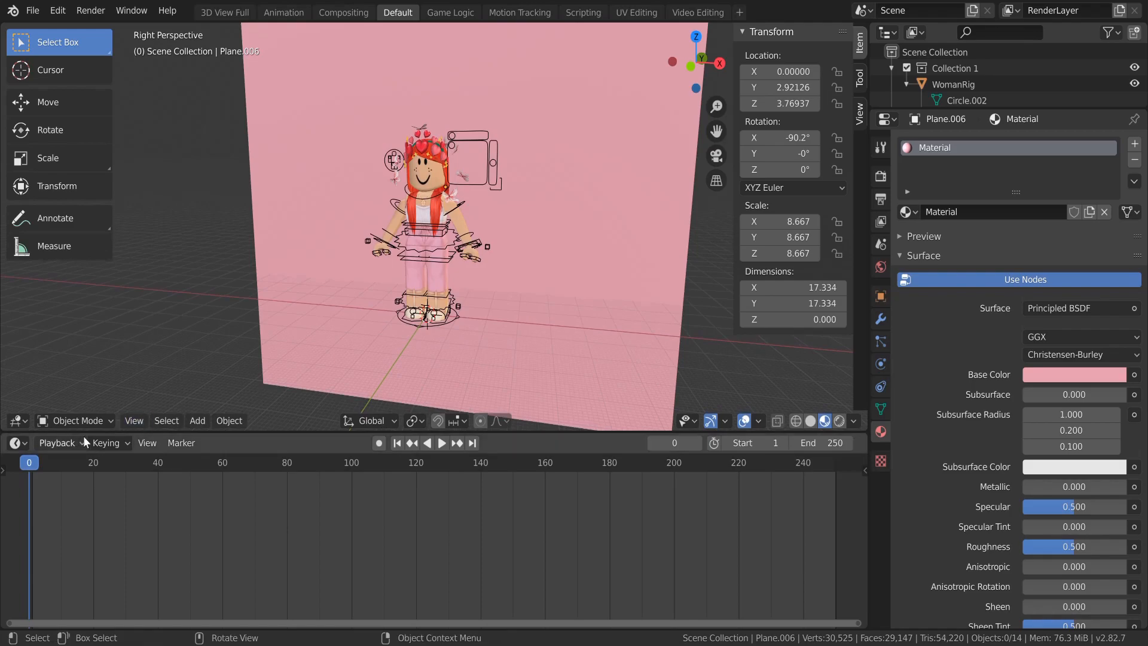
Set the active keying set for the timeline's keyframes to LocRot
left_click(107, 442)
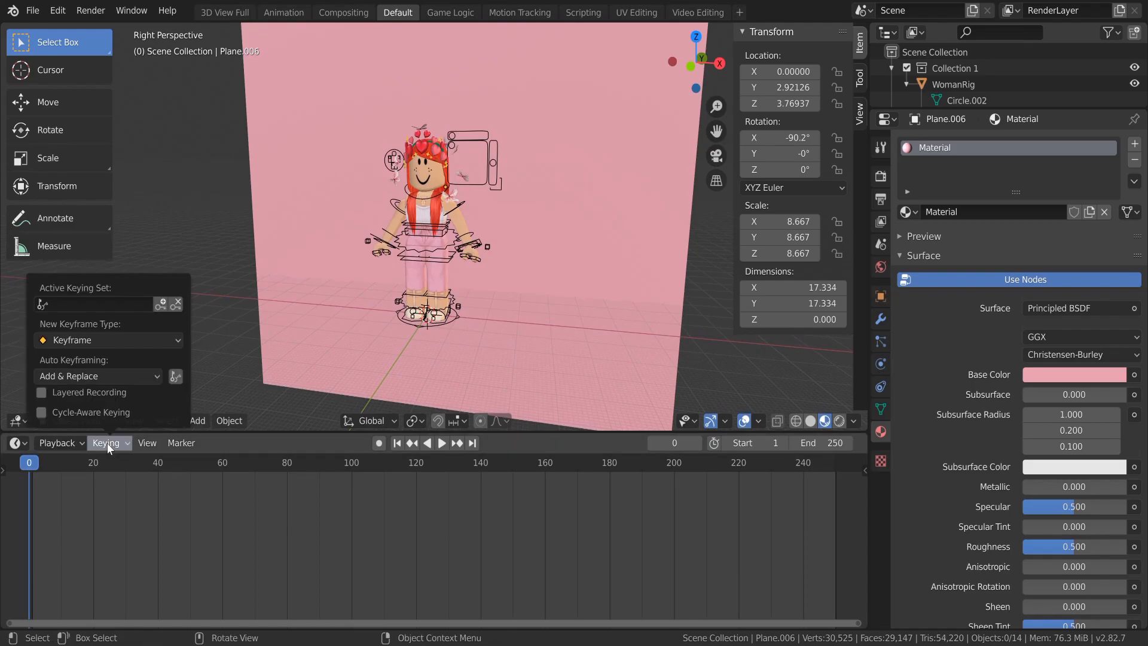
left_click(56, 302)
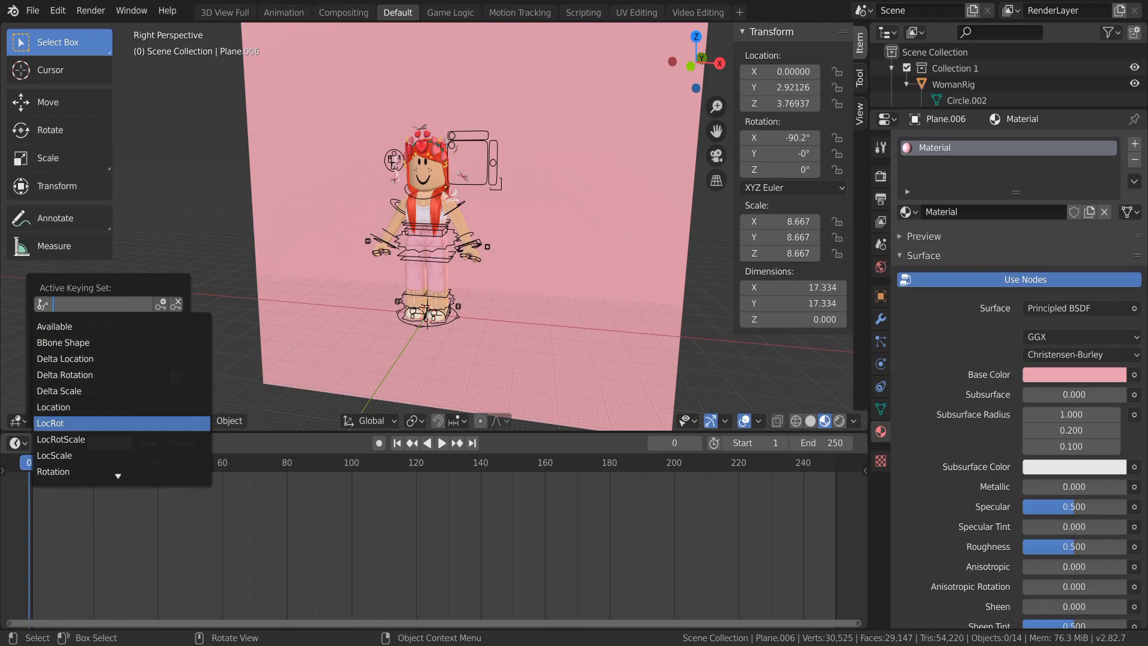
left_click(62, 423)
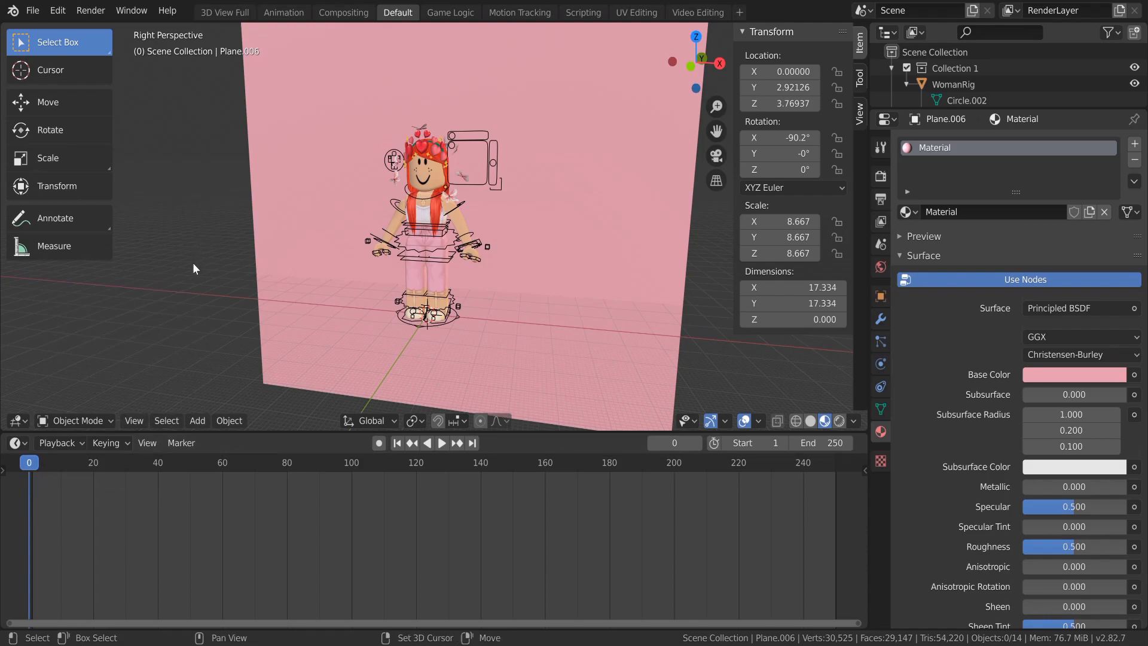
key("shift+a")
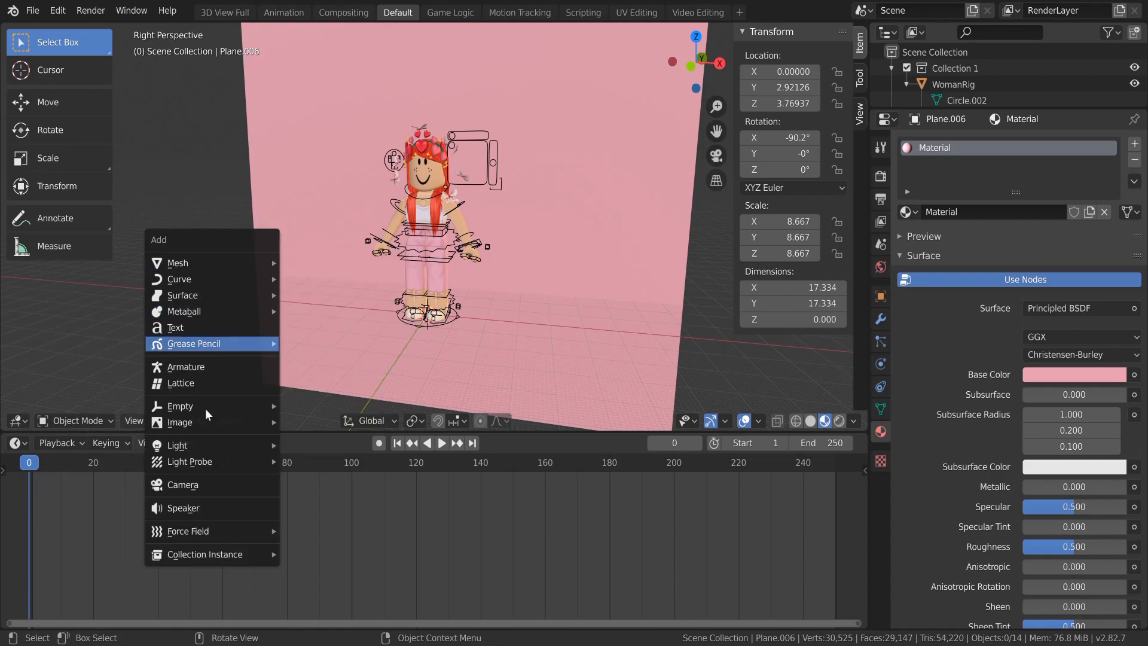
left_click(87, 421)
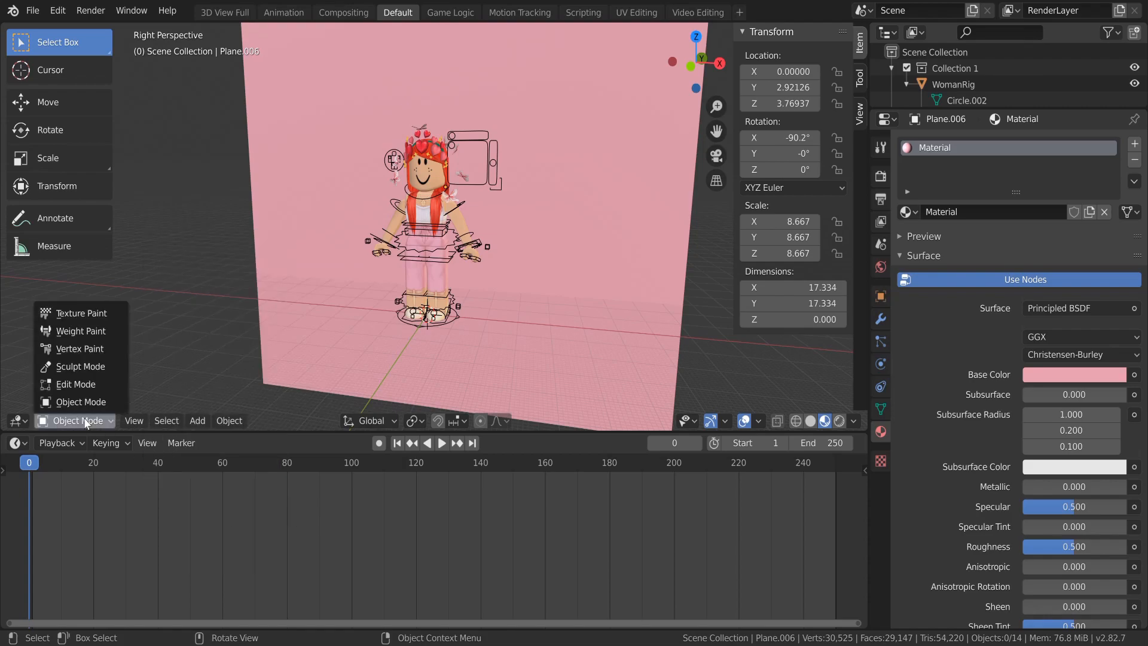
left_click(83, 407)
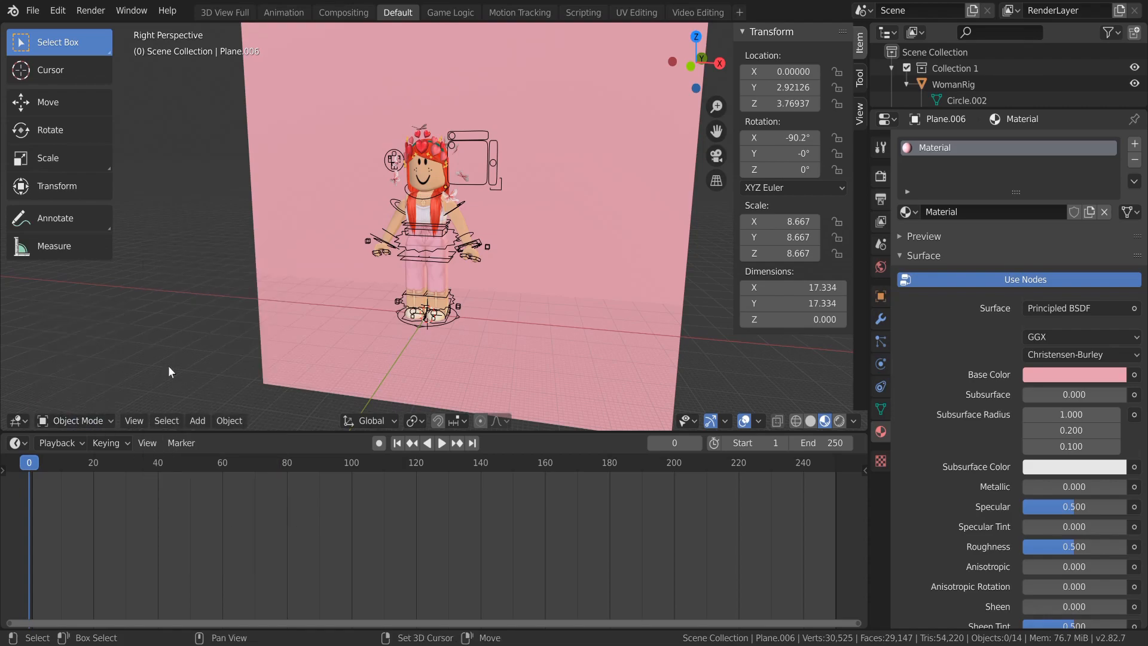
Add a camera to the scene and look through it
key("shift+a")
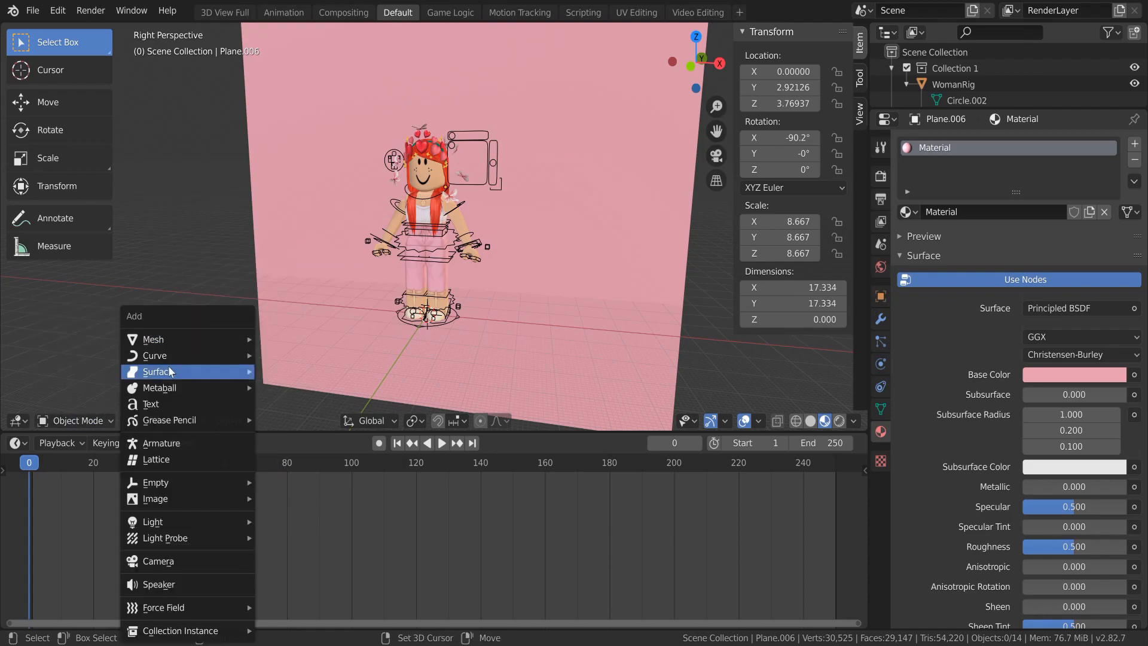
left_click(153, 561)
key("KP_0")
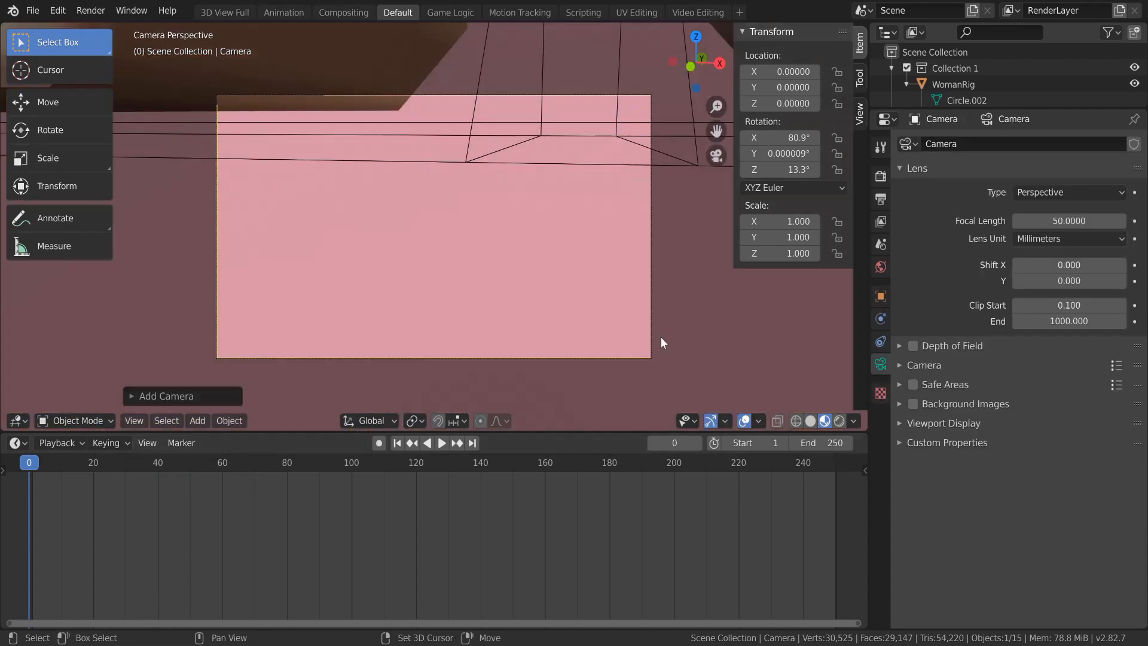
Fly the camera back to frame the character from head to thighs, centered and facing forward against the pink backdrop
key("shift+grave")
key("s")
key("e")
key("a")
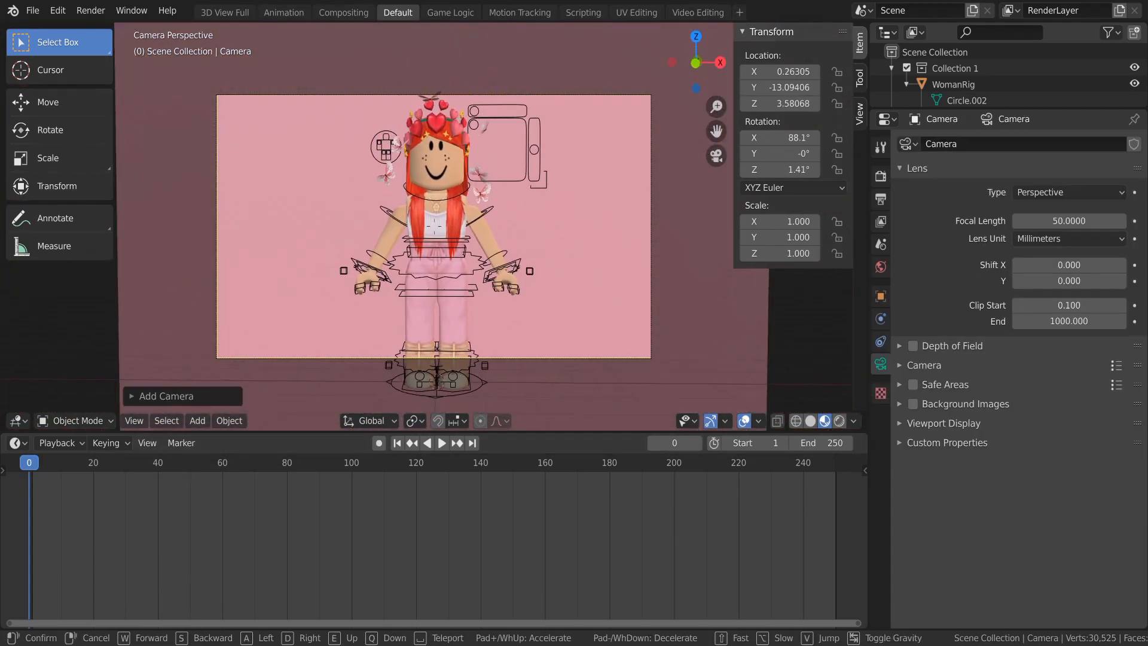
key("a")
key("w")
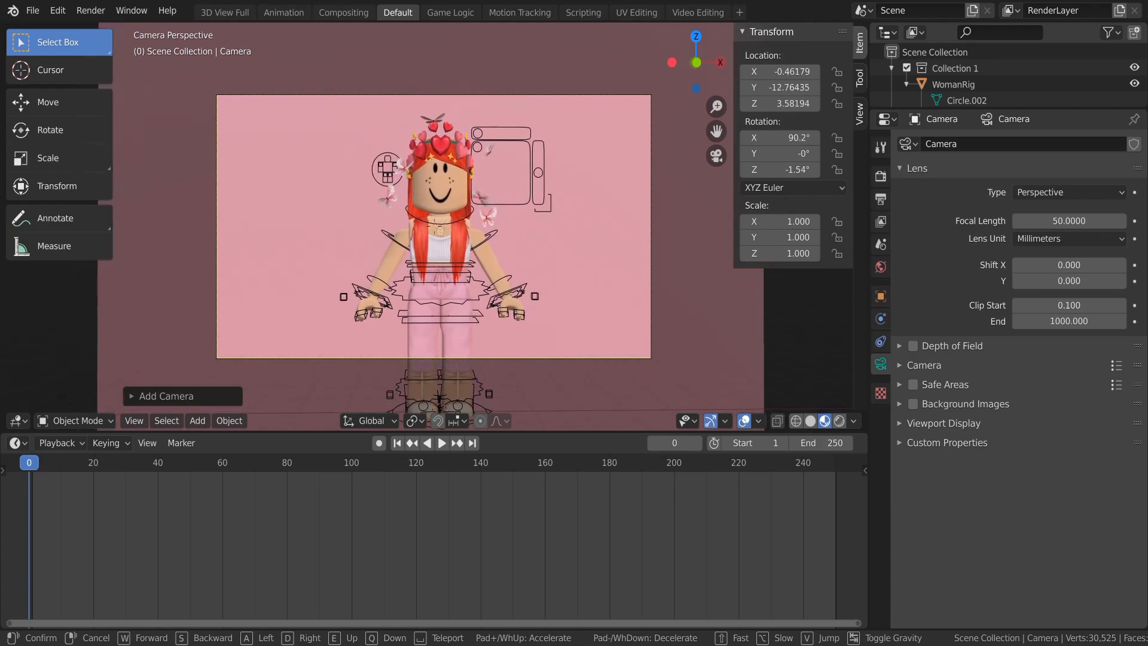
key("w")
key("d")
key("d")
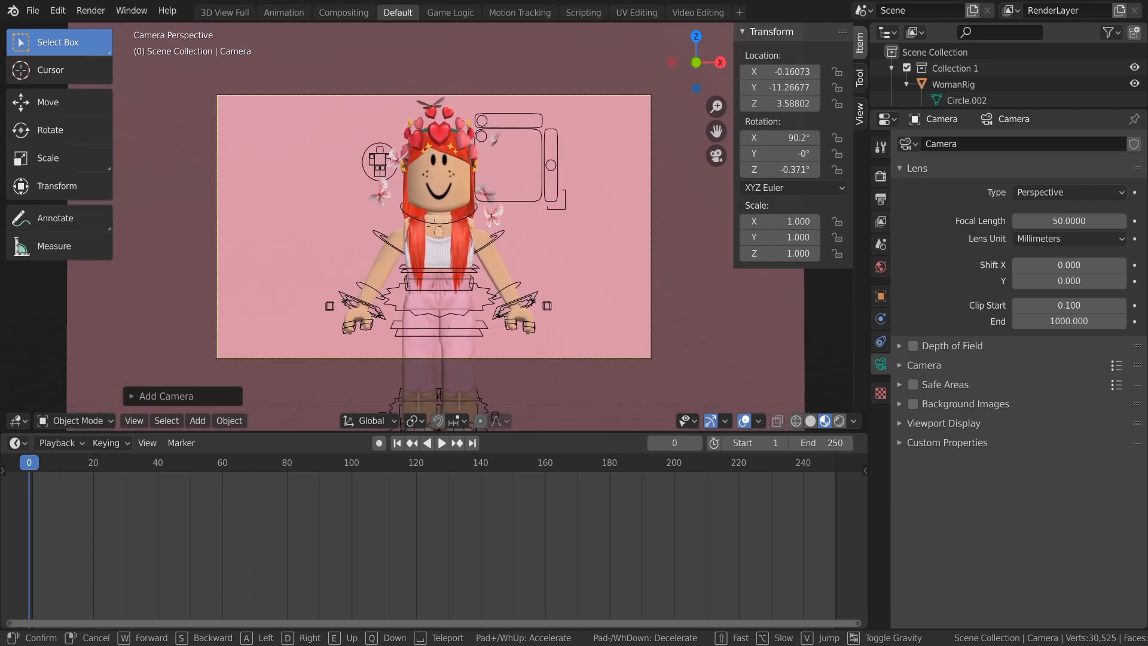
left_click(729, 314)
left_click(812, 332)
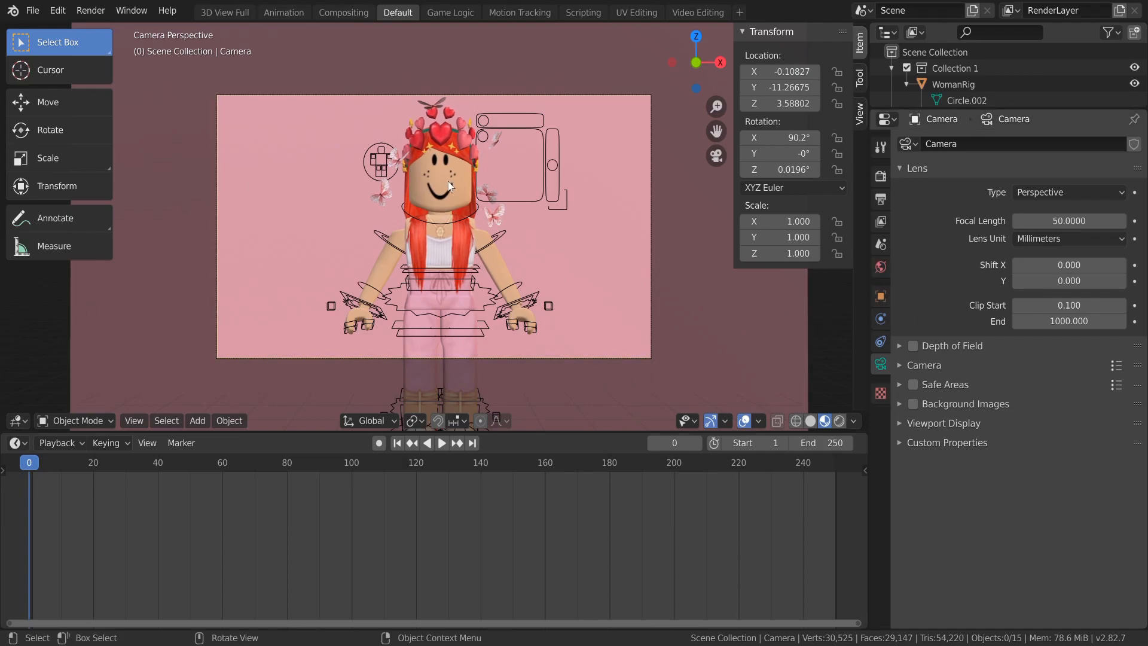
key("shift+grave")
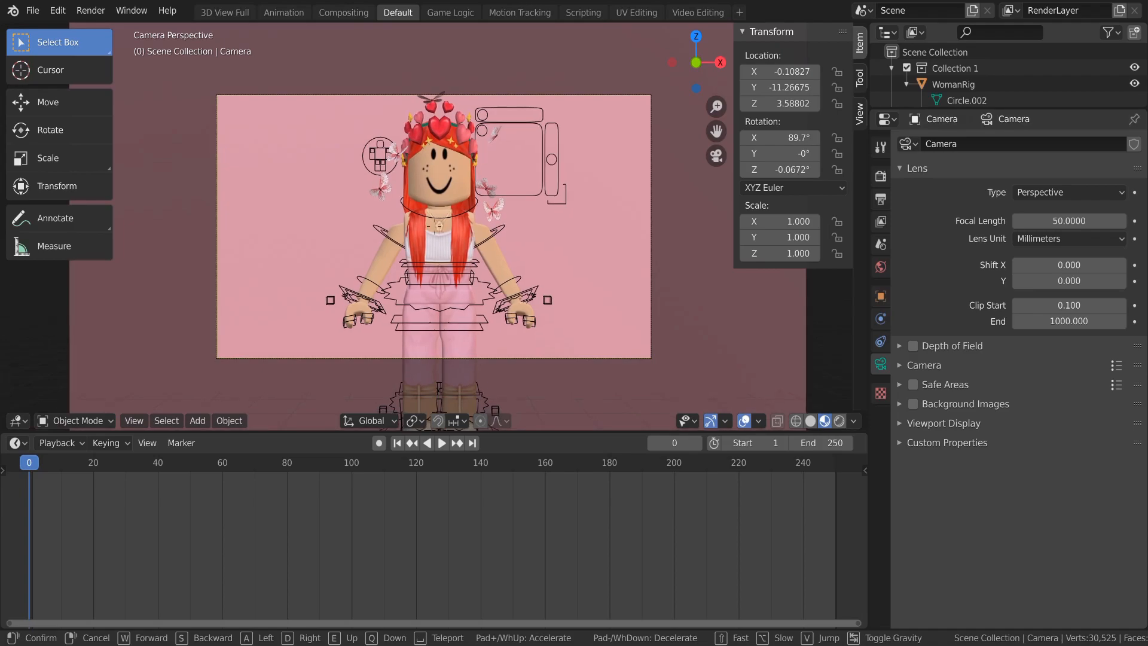
left_click(435, 227)
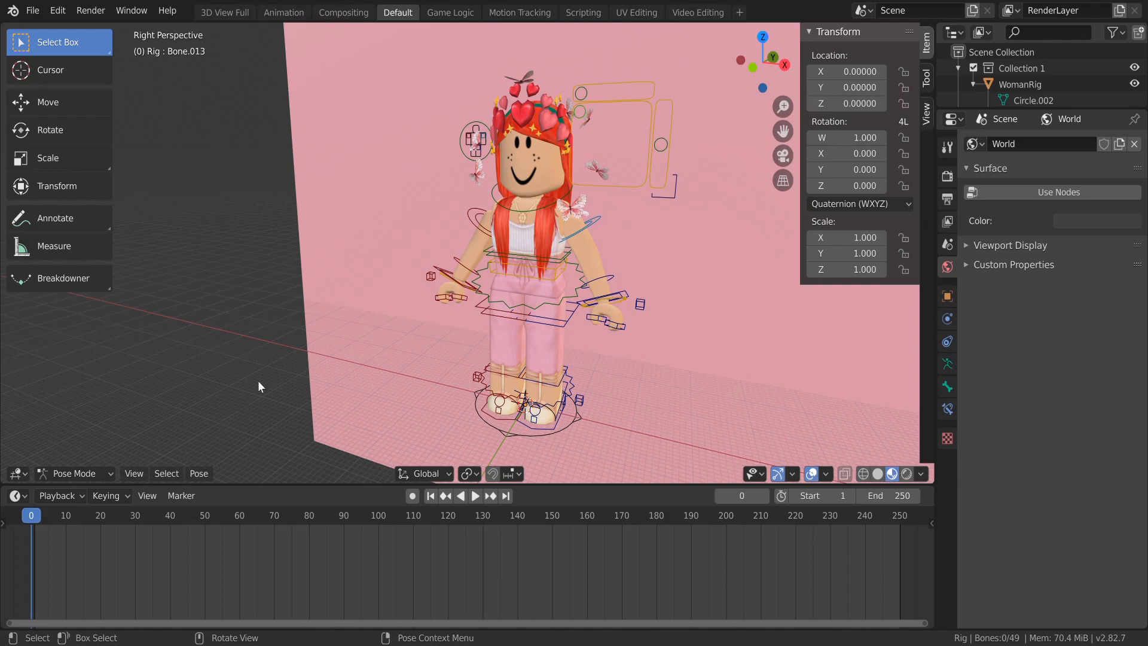
View the character's left arm from the side and return the playhead to frame 0
key("shift+grave")
key("w")
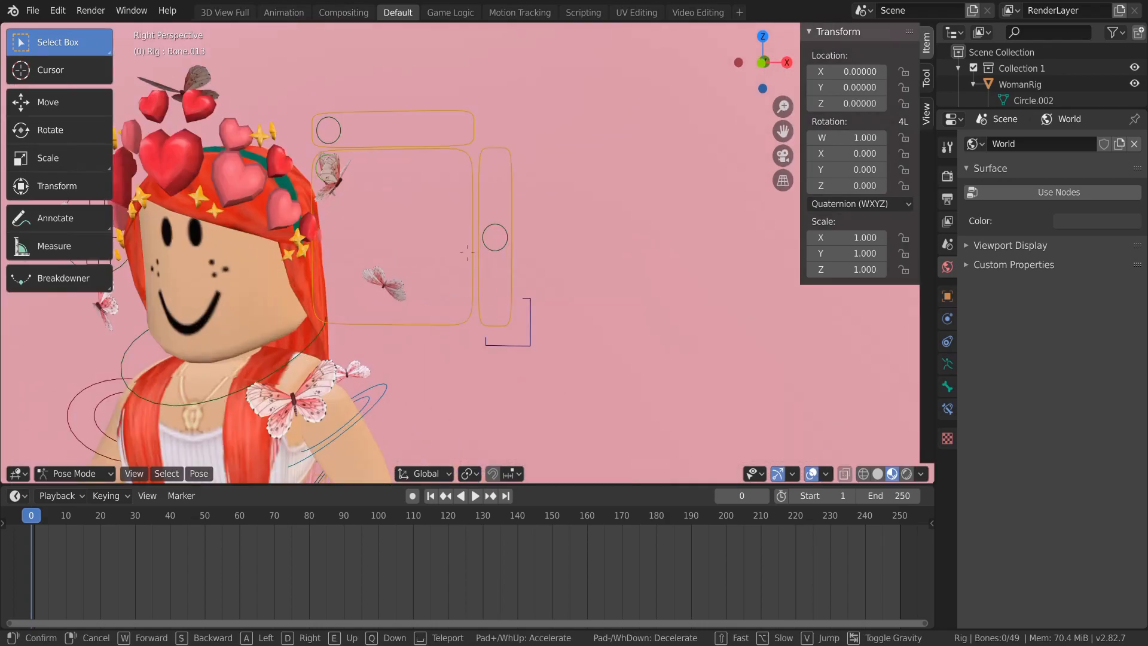
key("d")
key("w")
key("w")
key("s")
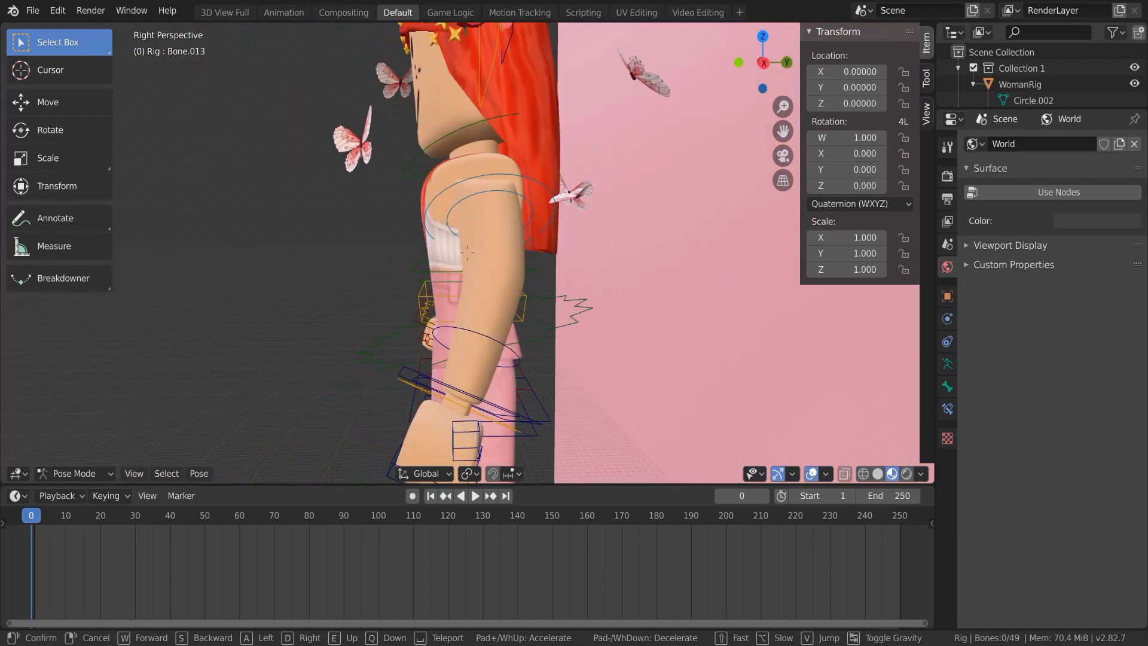
left_click(50, 458)
key("space")
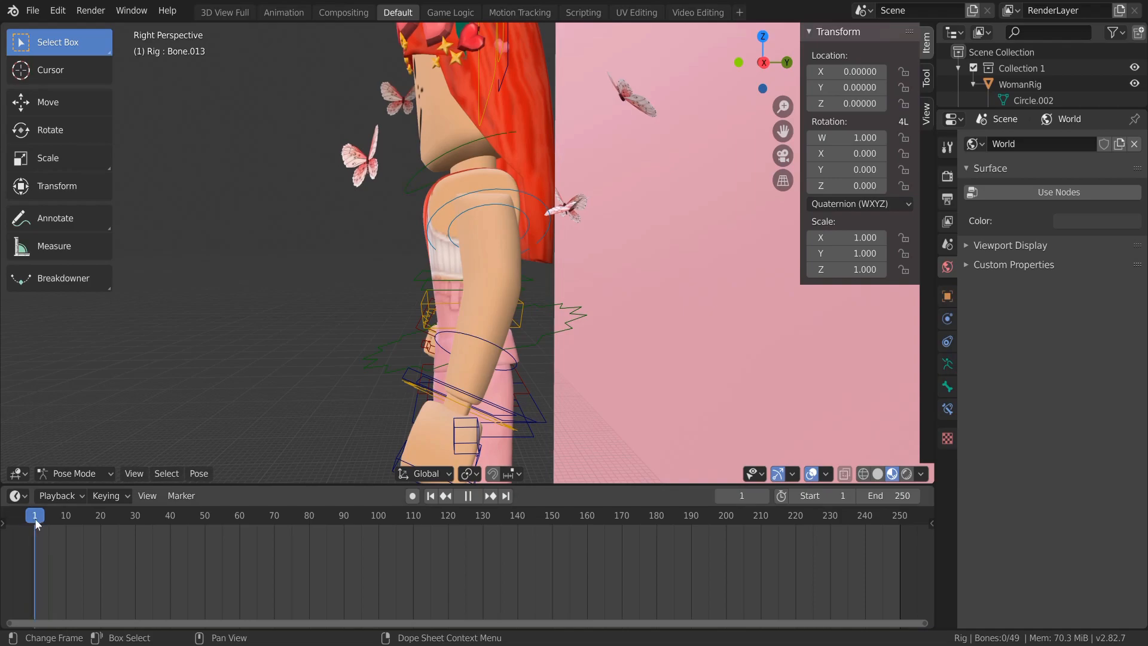
left_click_drag(100, 516, 21, 526)
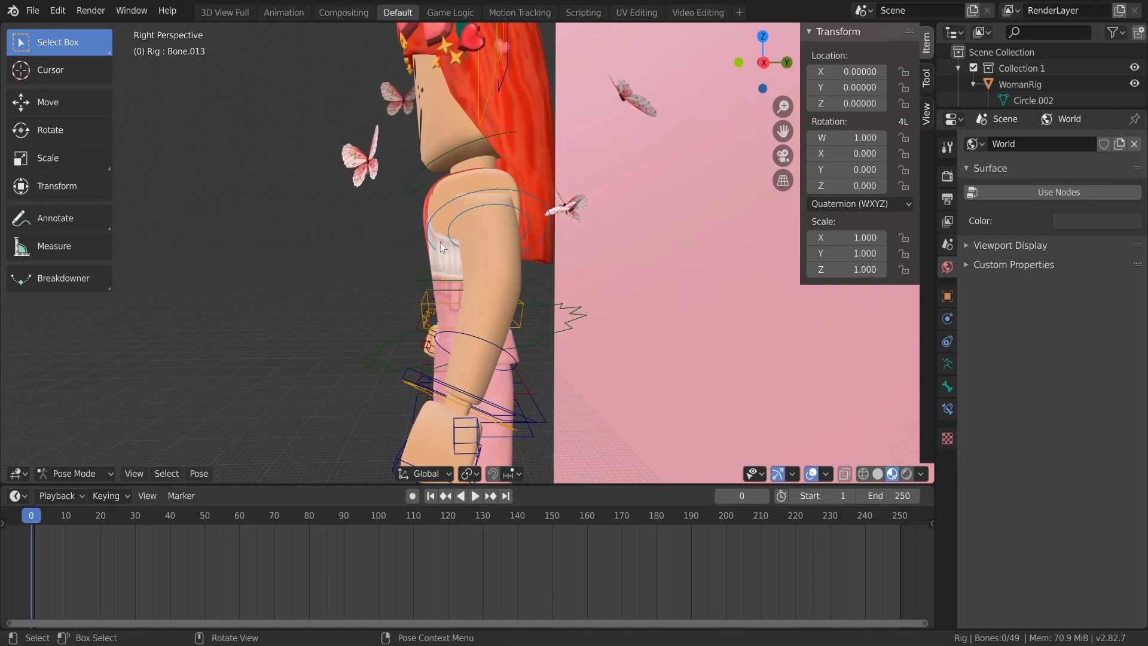
Select the left upper-arm bone in Pose Mode, rotate it to raise the arm forward and up, and shift it slightly at the shoulder
key("ctrl+Tab")
left_click(487, 207)
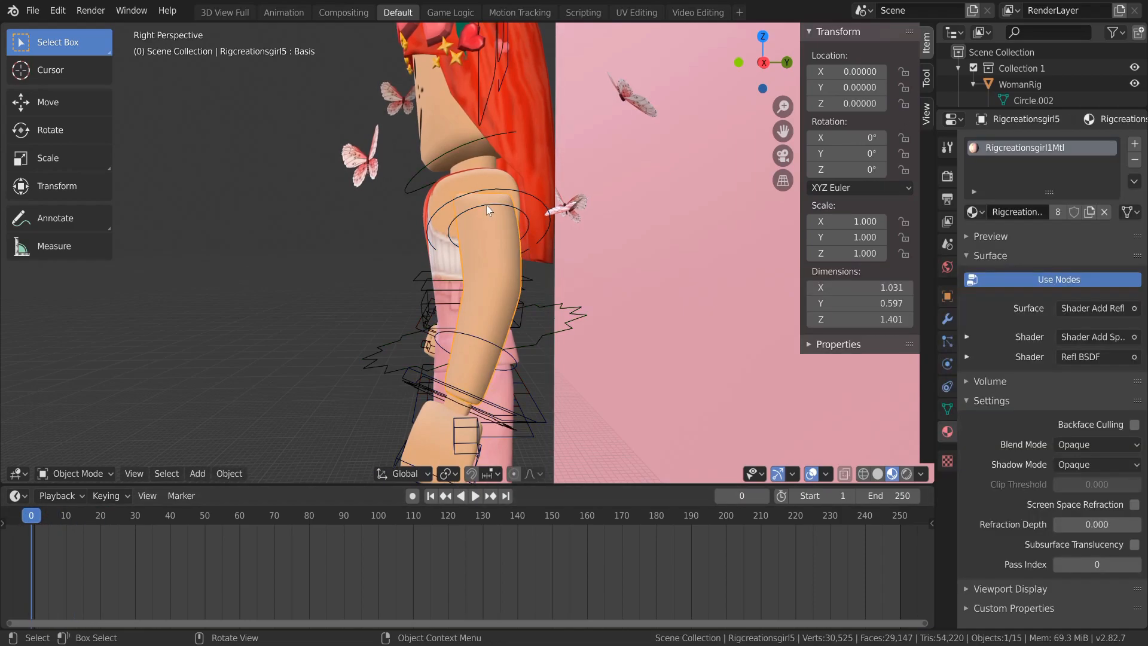
left_click(486, 205)
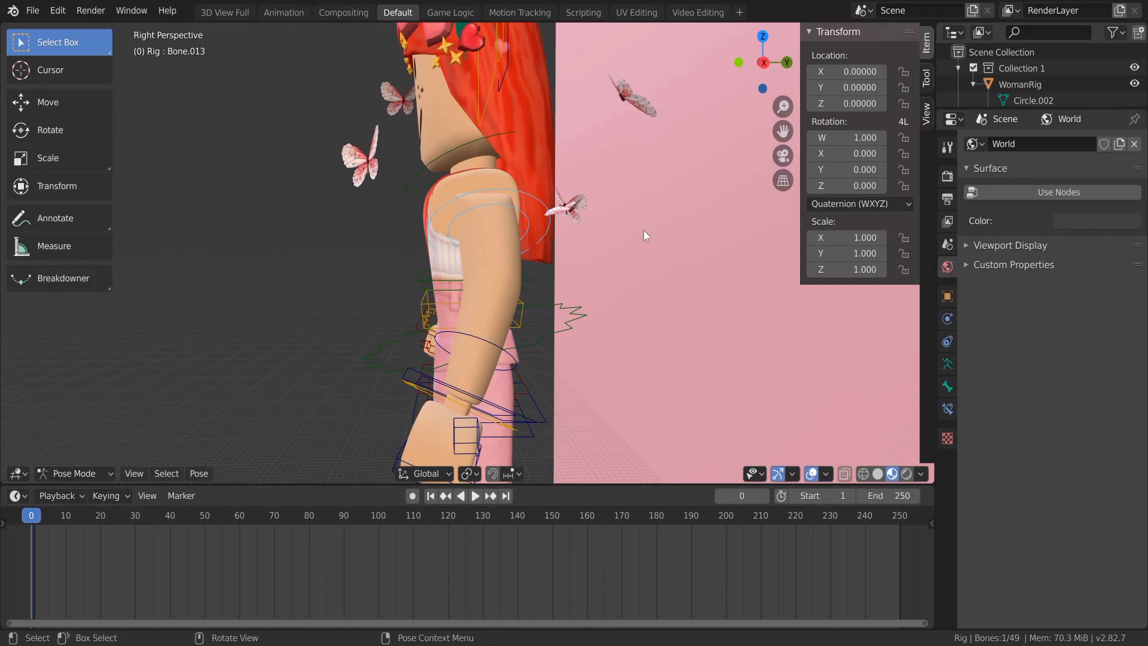
key("r")
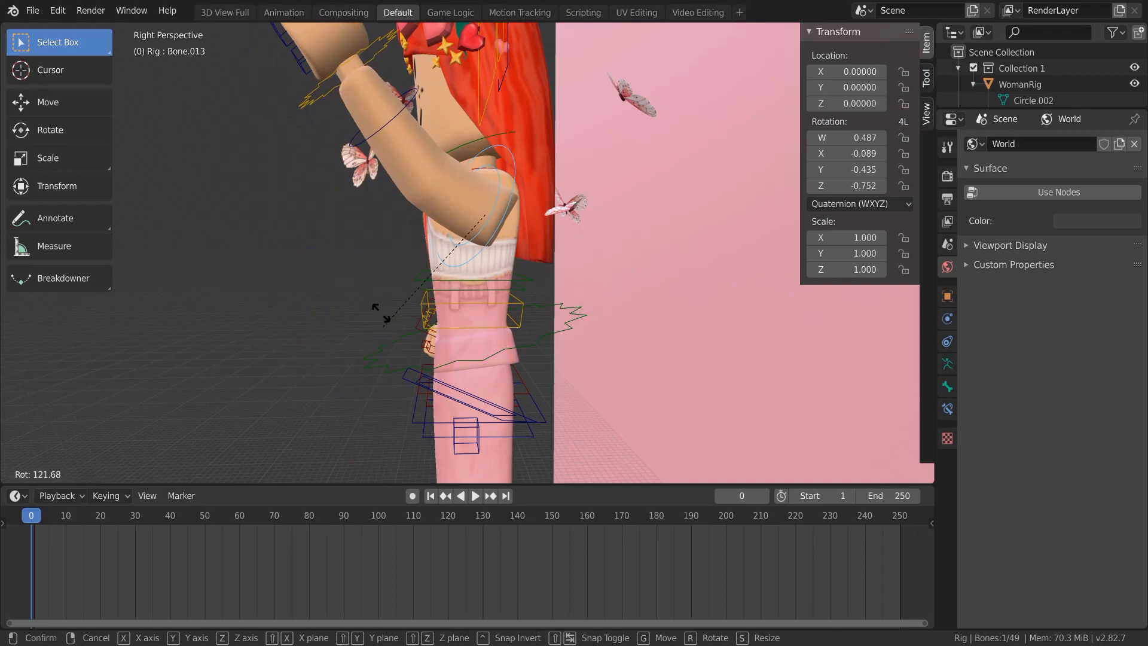
left_click(385, 286)
key("g")
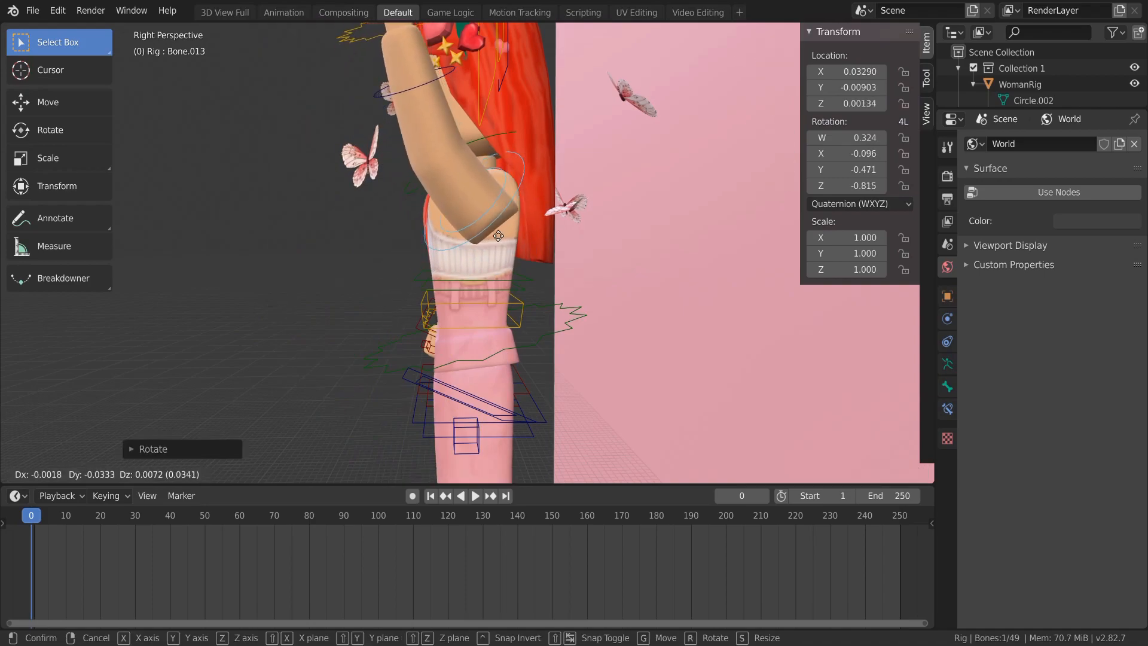
left_click(483, 233)
Rotate the raised arm outward by about 78° in the top view and fine-tune its rotation in the camera view
left_click(763, 38)
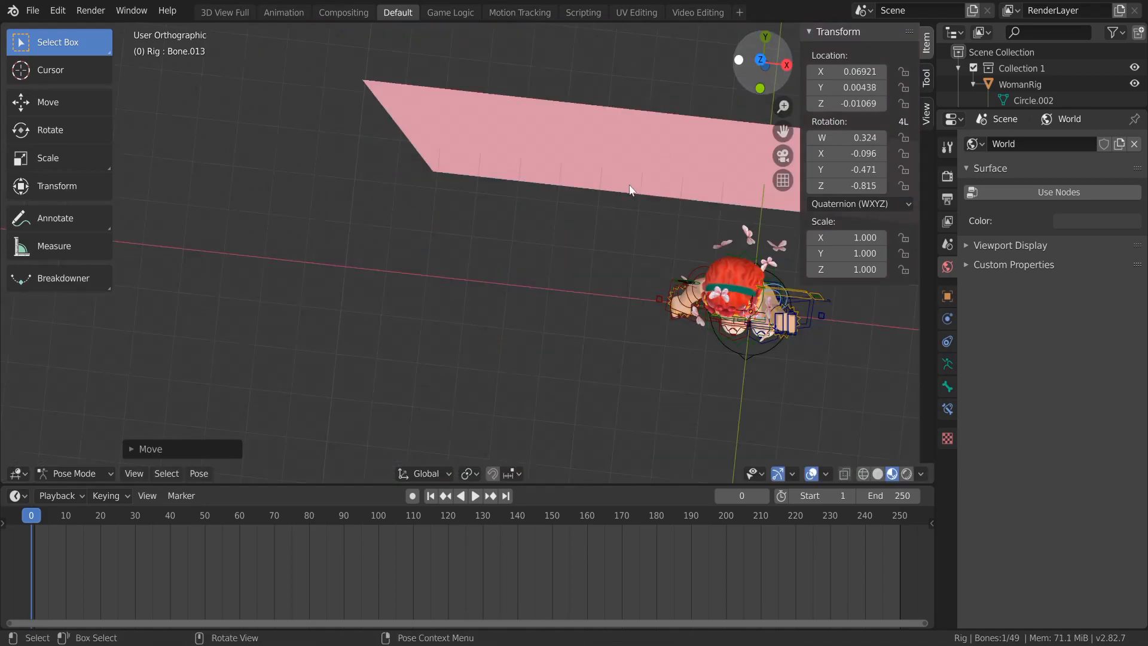
key("r")
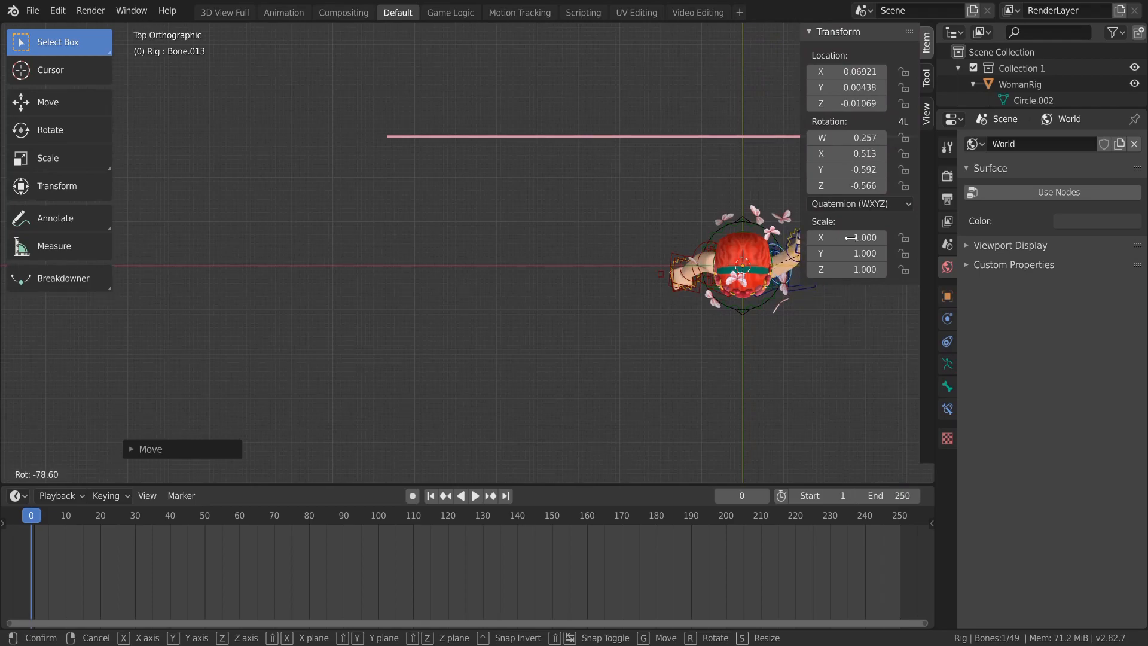
left_click(850, 237)
key("KP_0")
key("r")
left_click(602, 193)
key("ctrl+Tab")
left_click(520, 251)
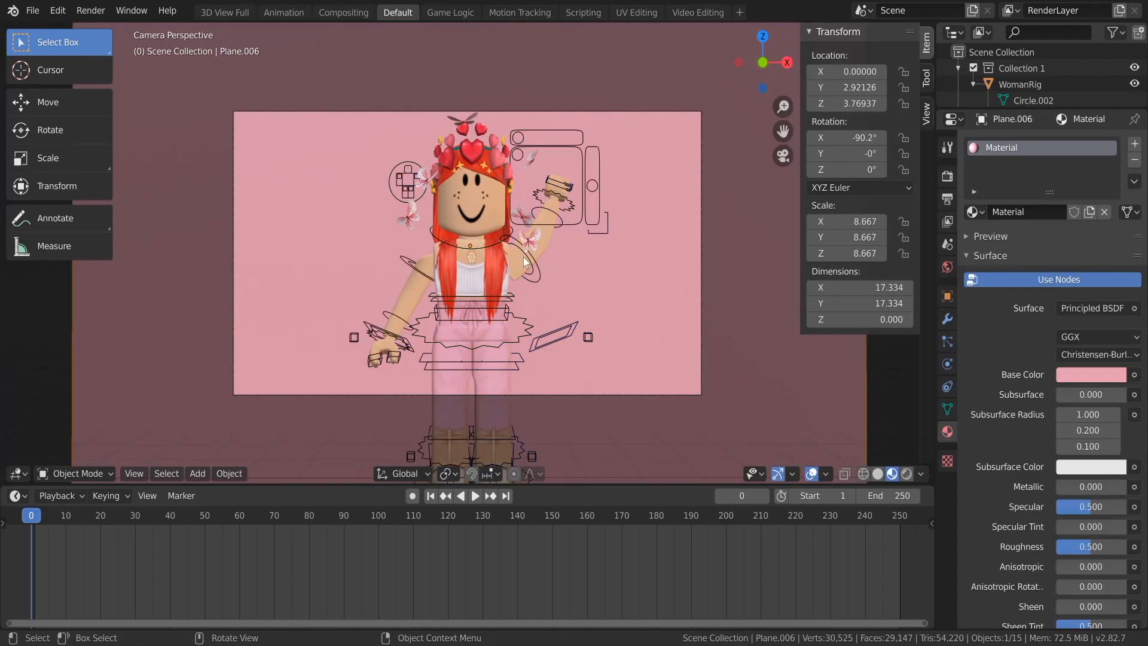
left_click(525, 262)
key("ctrl+Tab")
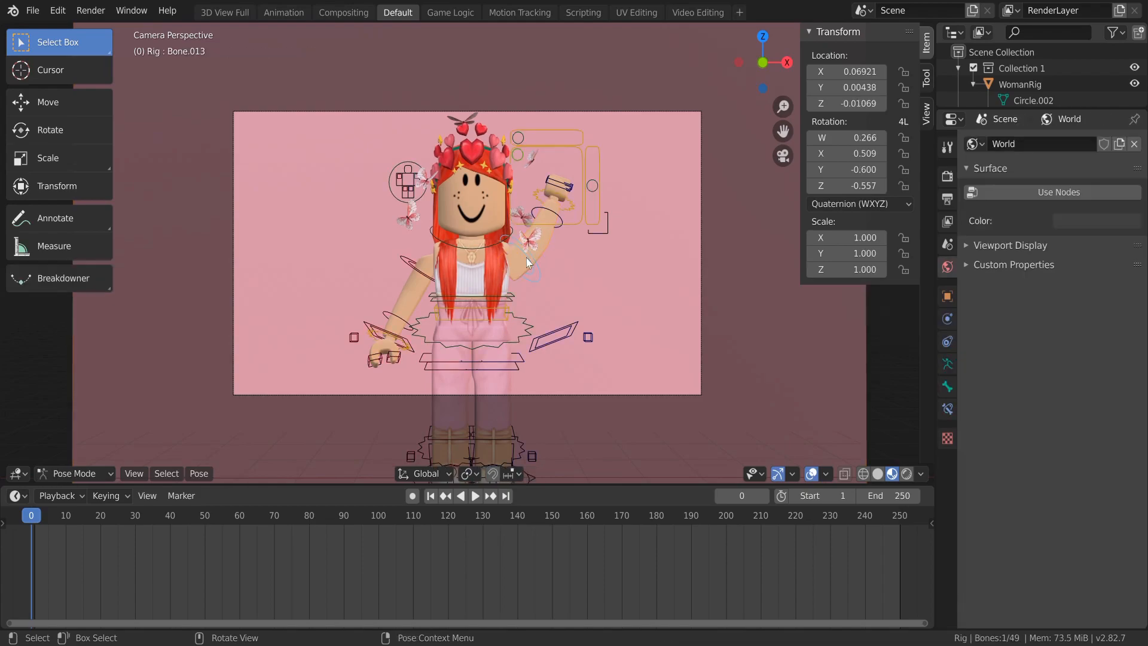
Rotate the raised arm upright in the right side view and move it to line up with the shoulder
left_click(787, 62)
key("r")
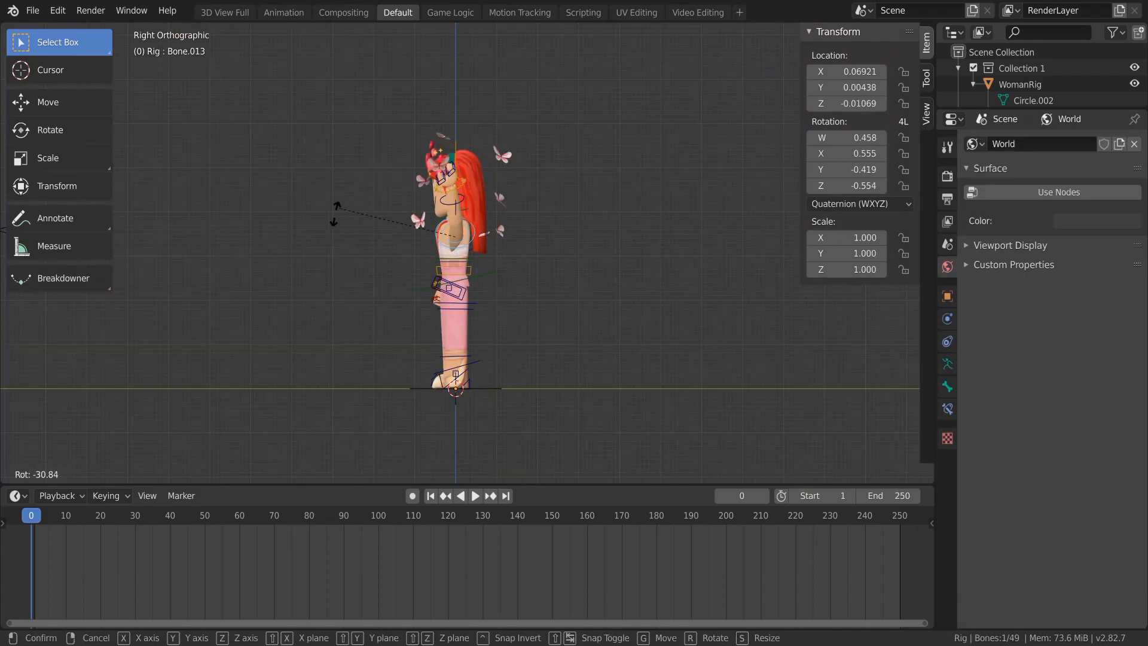
left_click(478, 166)
key("g")
left_click(478, 161)
key("KP_0")
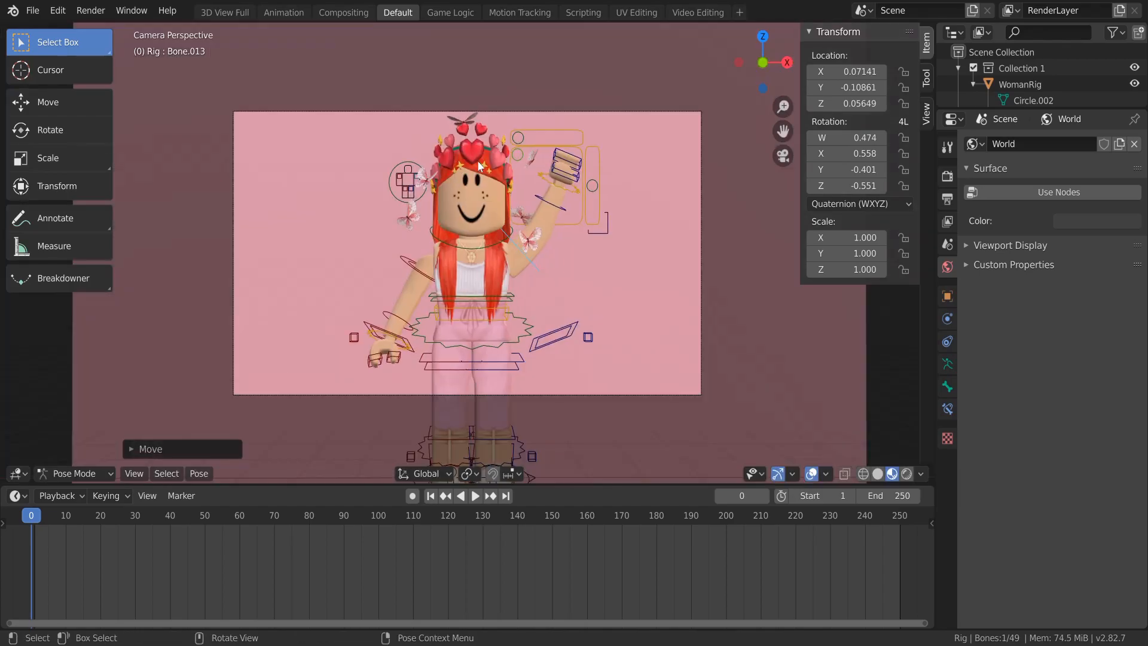
Fine-tune the raised arm's position and rotation in the camera view and insert a keyframe for it at frame 0
key("g")
left_click(664, 164)
key("r")
left_click(673, 198)
key("g")
left_click(684, 199)
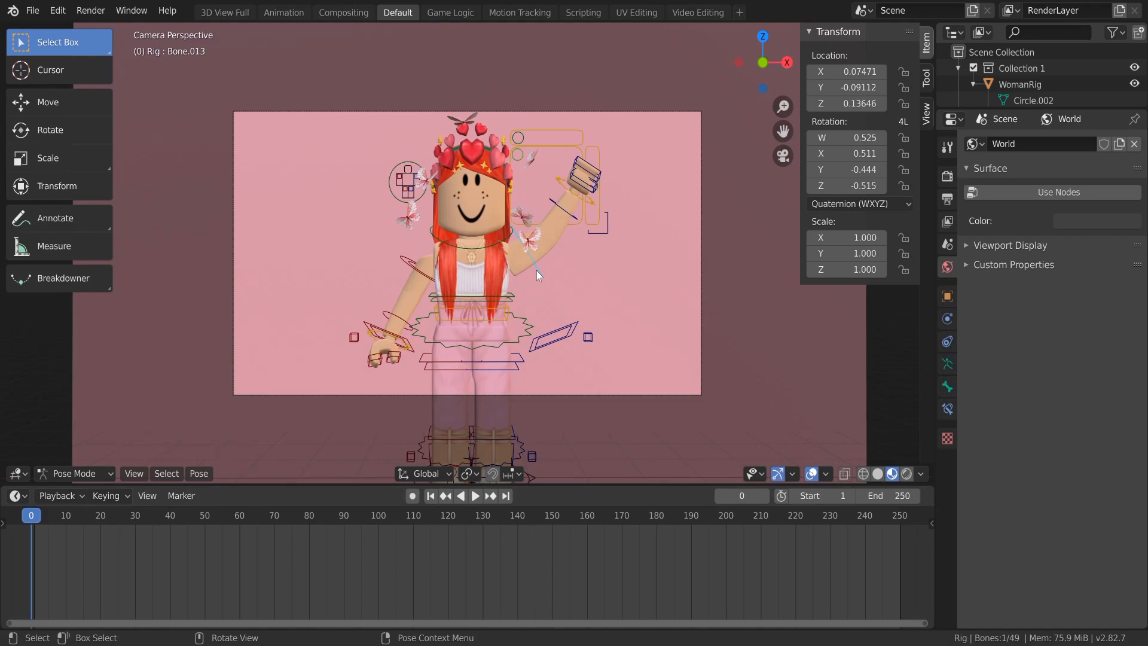
key("i")
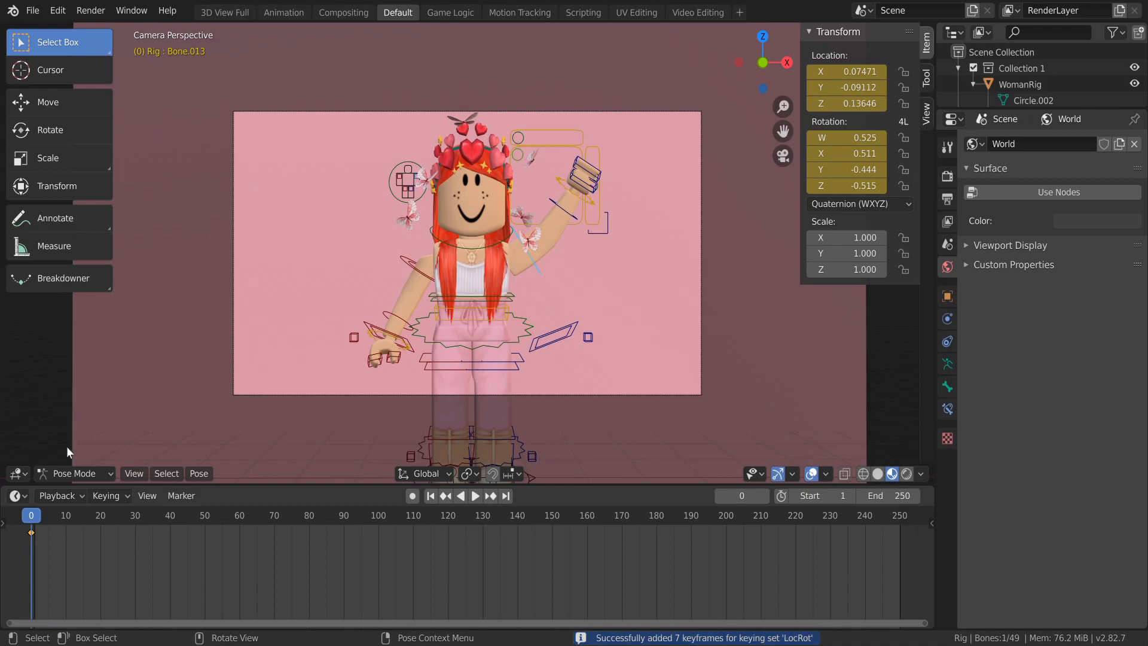
Go to frame 10, rotate the raised arm slightly outward and down, and insert a keyframe for it
key("space")
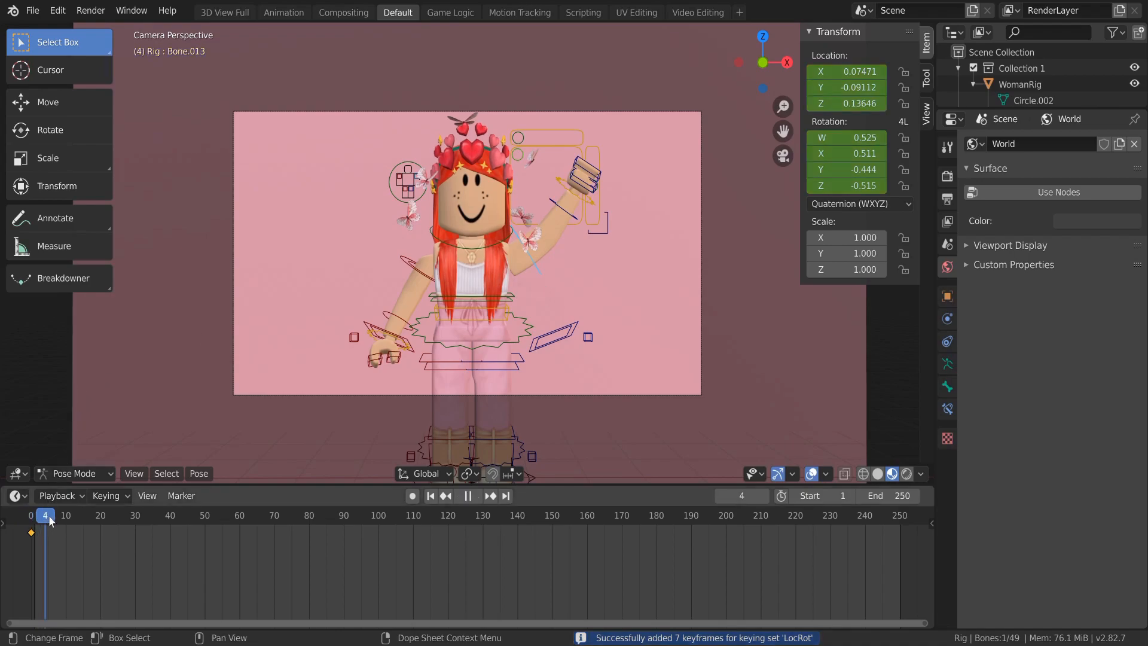
left_click_drag(100, 521, 66, 522)
key("r")
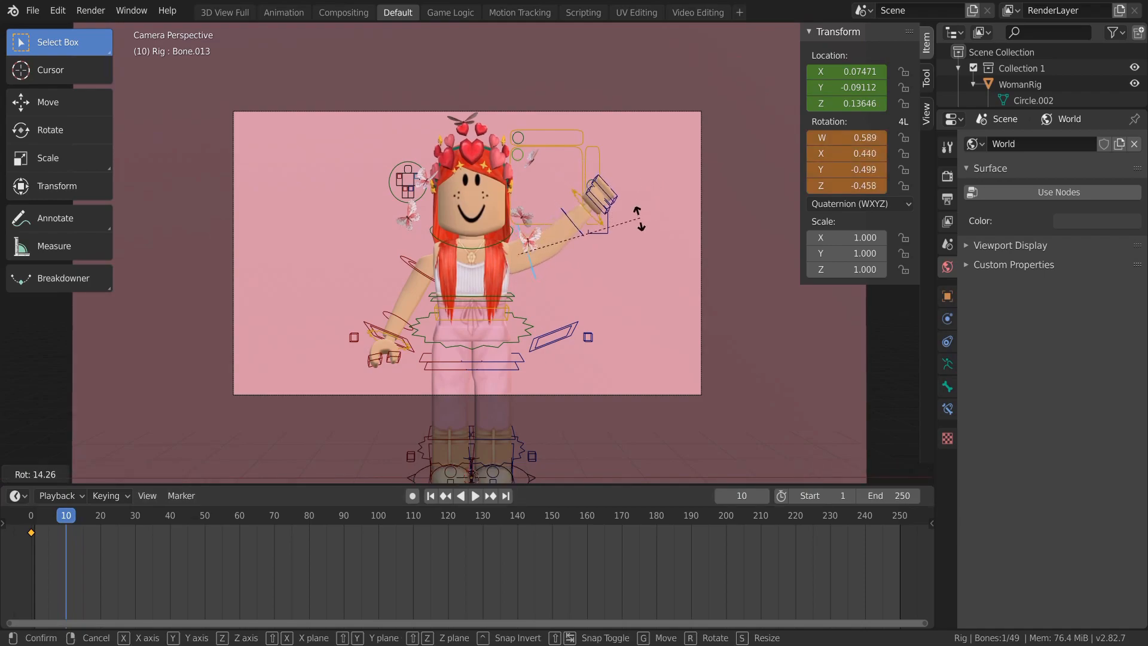
left_click(639, 226)
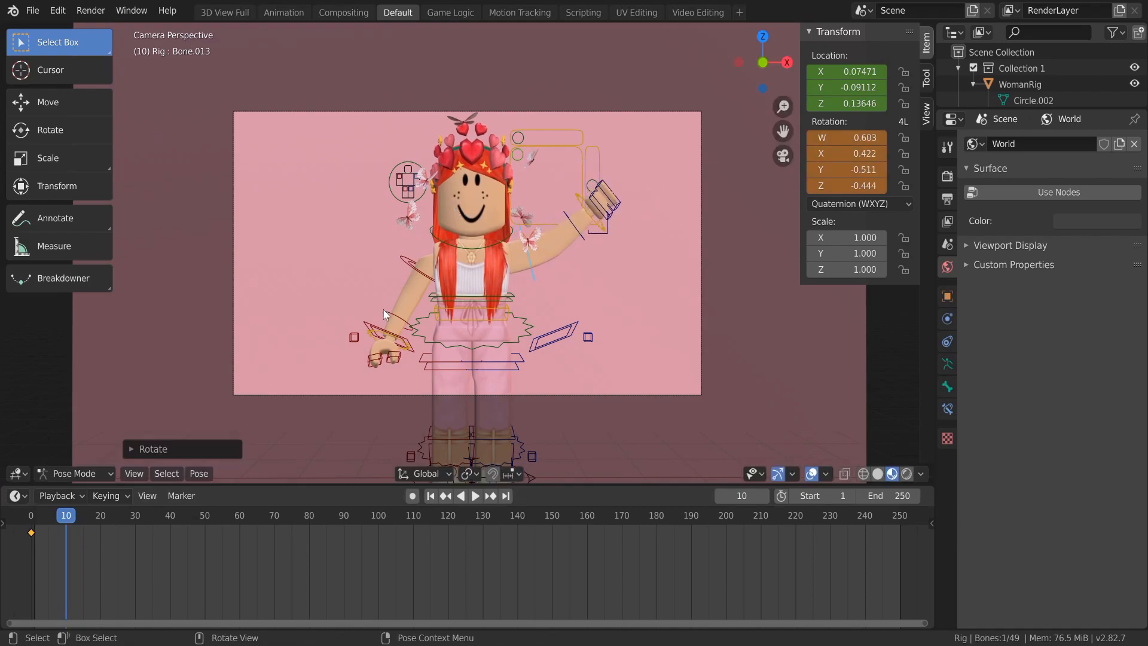
key("i")
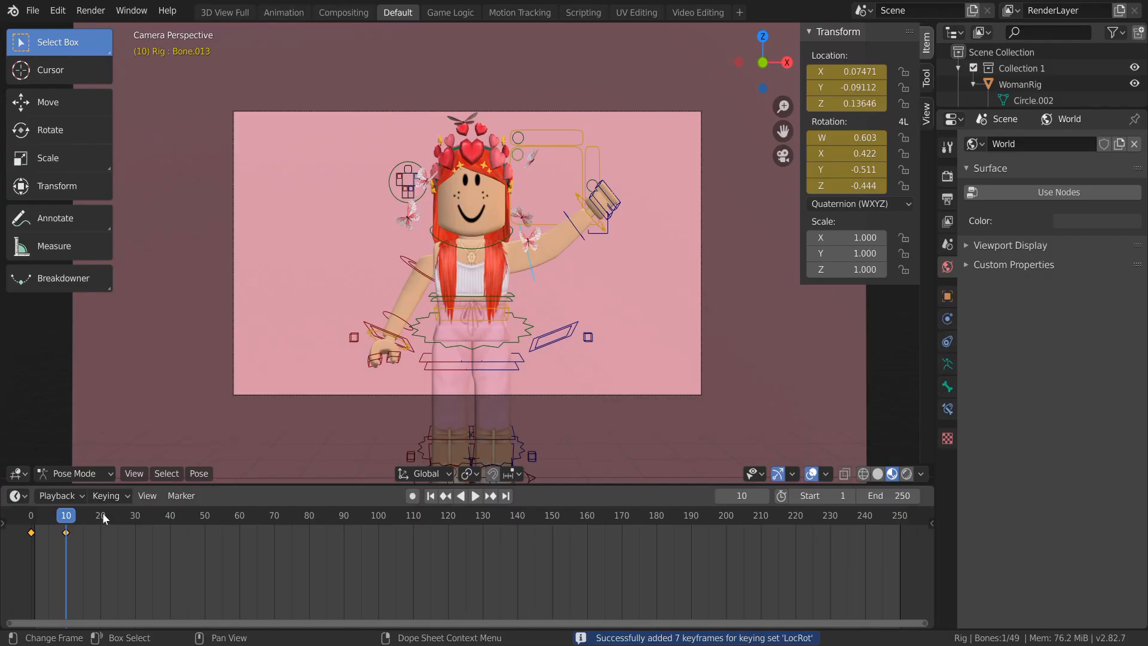
Go to frame 20, rotate the raised arm inward and up toward the head, and insert a keyframe for it
left_click(103, 513)
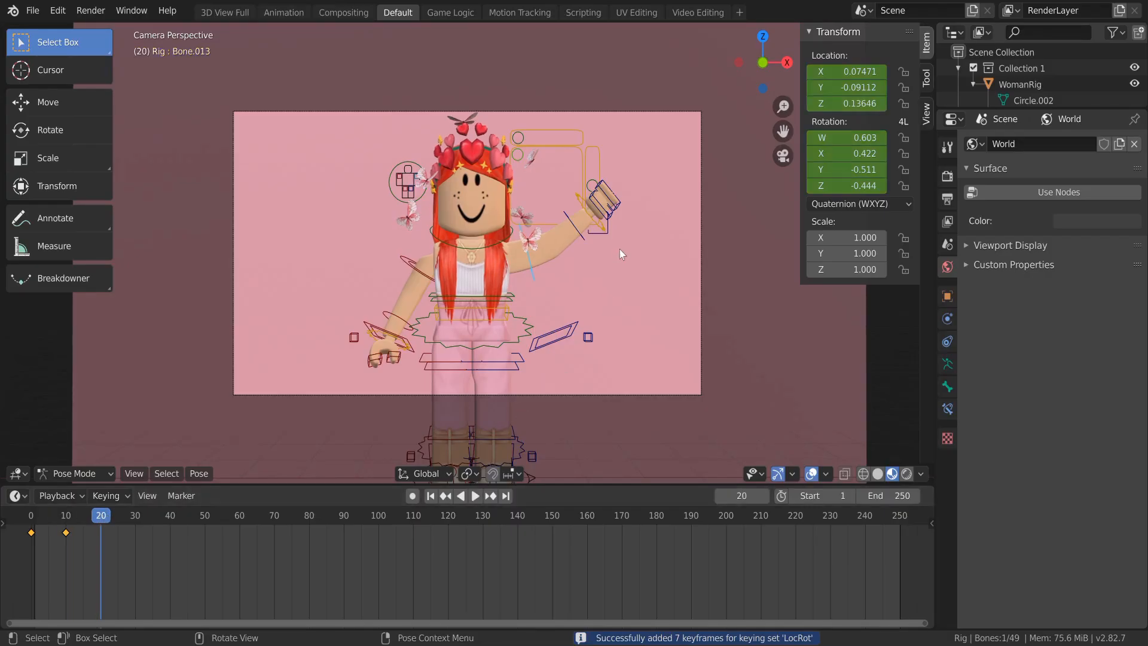
key("r")
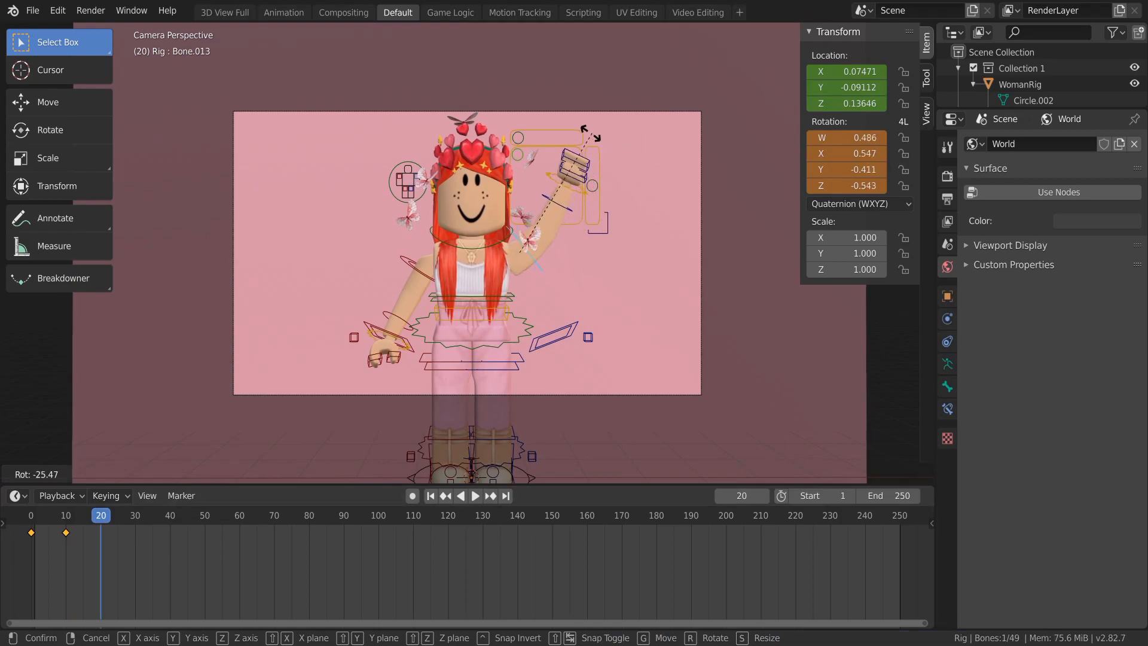
left_click(587, 134)
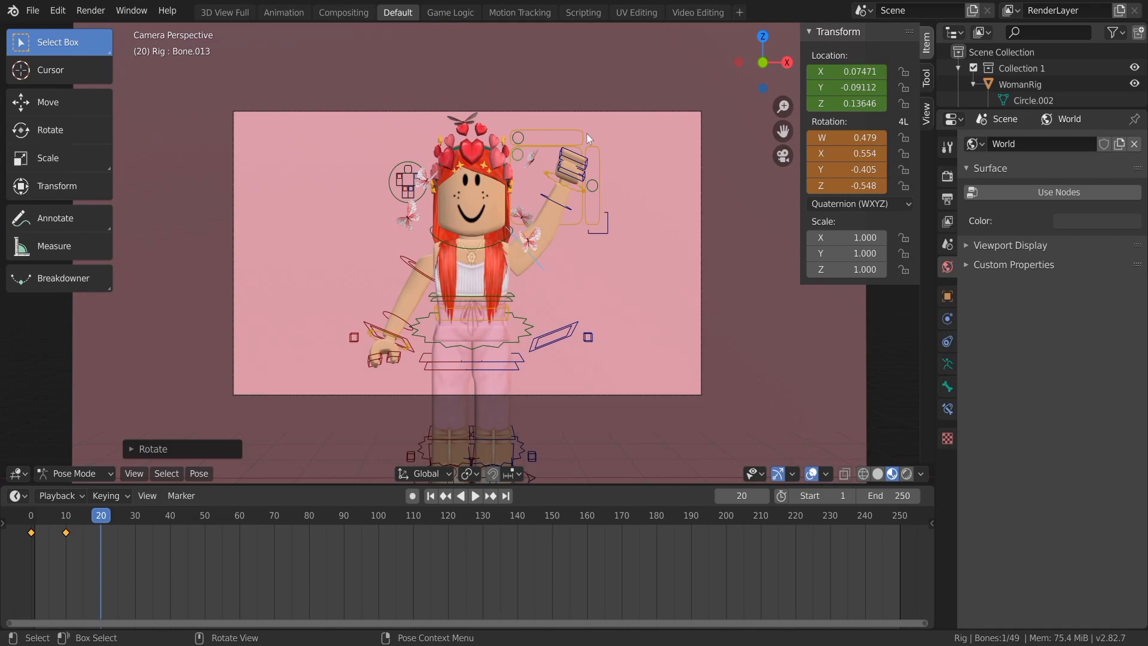
key("i")
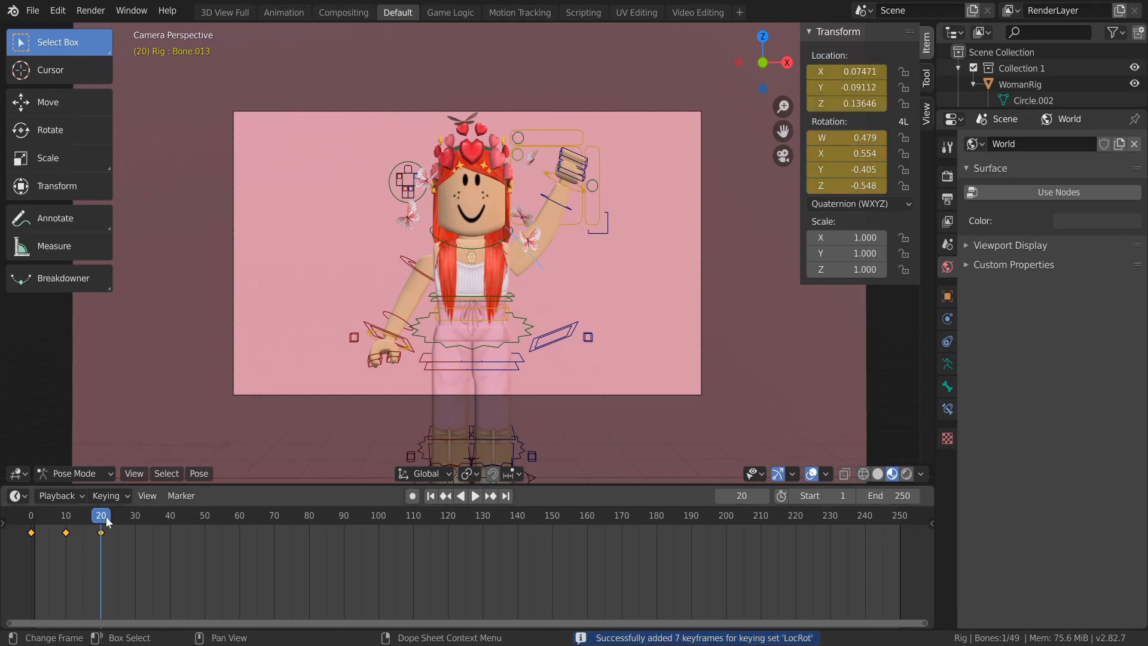
Play the arm wave from frame 0 and tighten its keyframe timing to frames 0, 5 and 10
key("space")
left_click(36, 518)
mouse_move(34, 513)
left_mouse_down()
mouse_move(17, 512)
mouse_move(25, 521)
left_mouse_up()
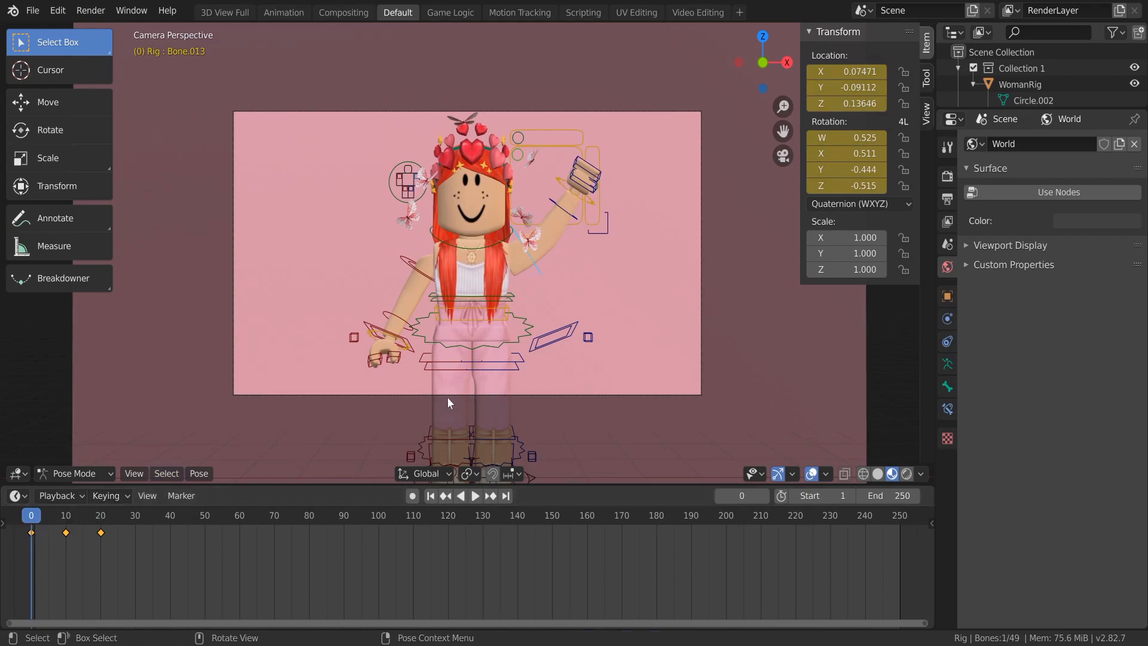
left_click(476, 496)
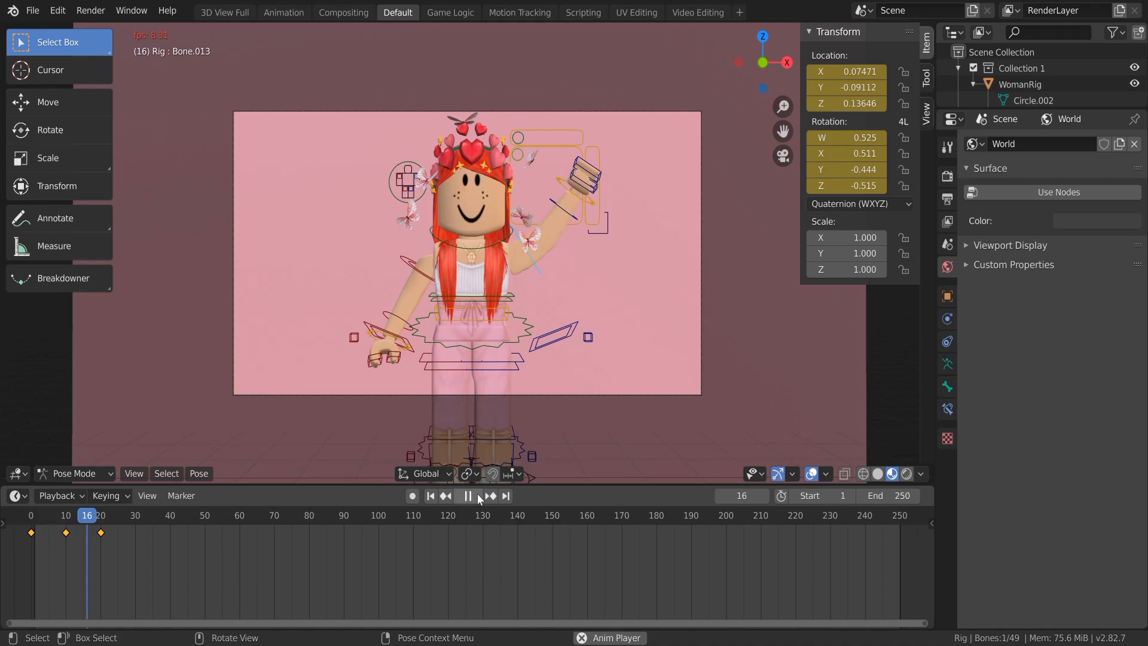
left_click(477, 495)
left_click_drag(138, 536, 66, 514)
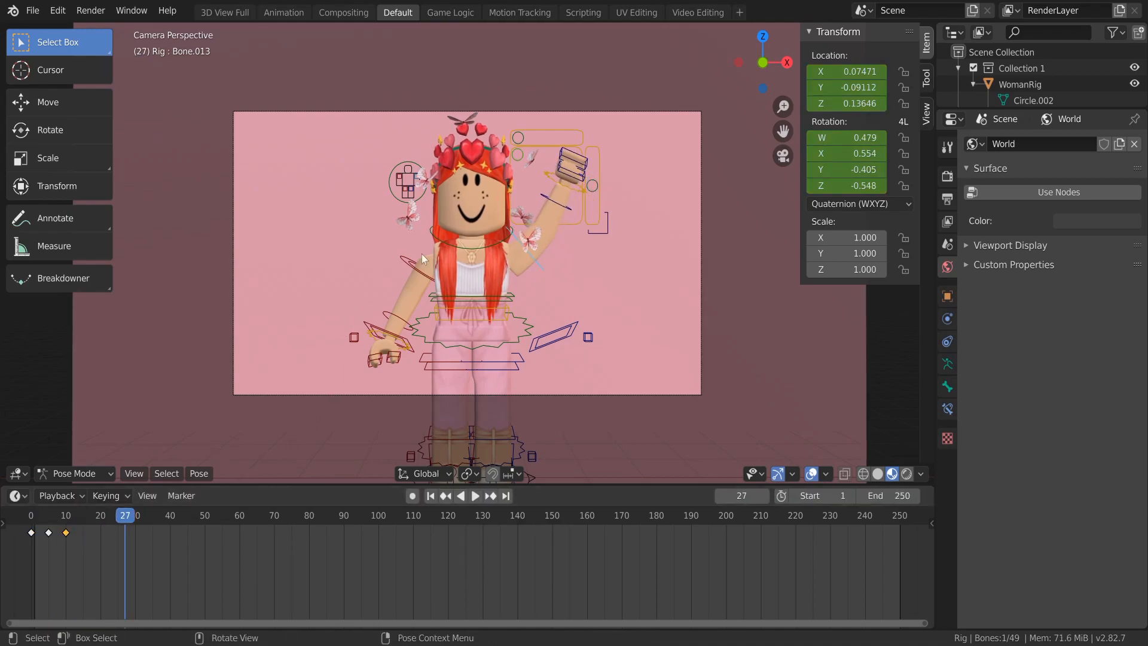
Try rotating the raised forearm bone, undo that rotation, and insert a keyframe for the forearm at frame 0
left_click(556, 208)
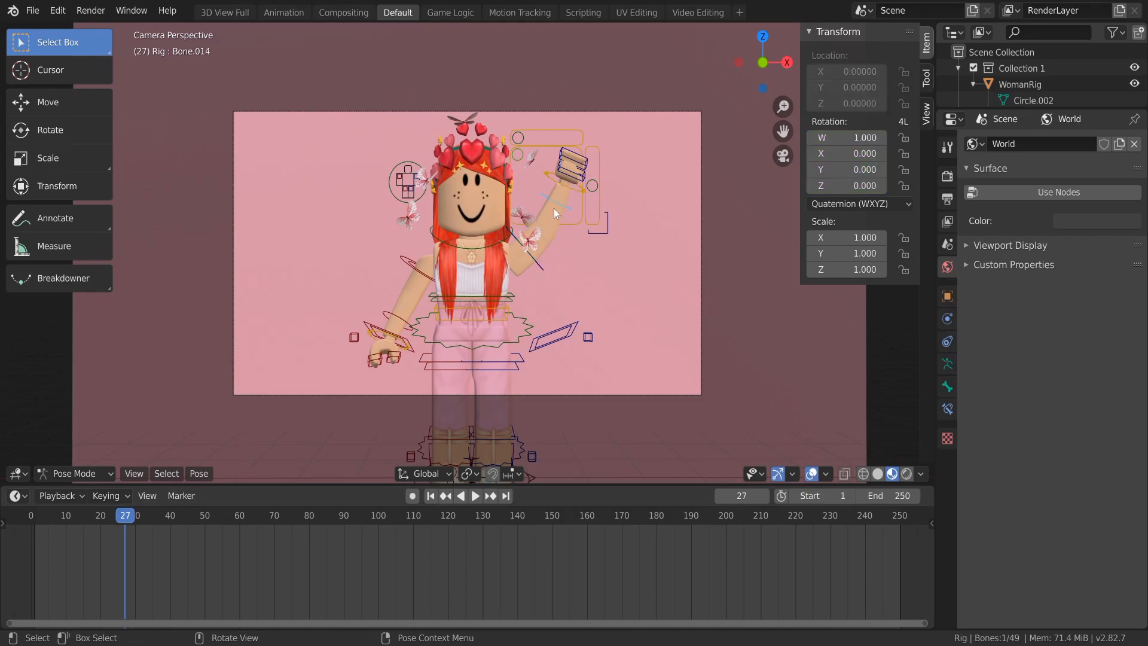
key("r")
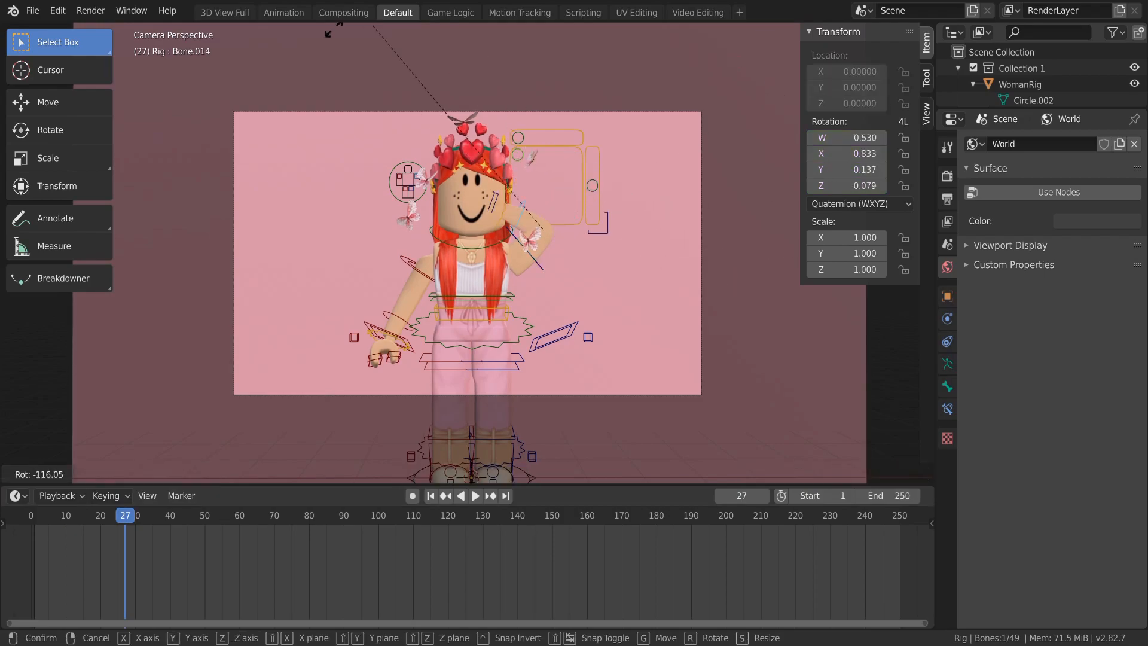
left_click(325, 413)
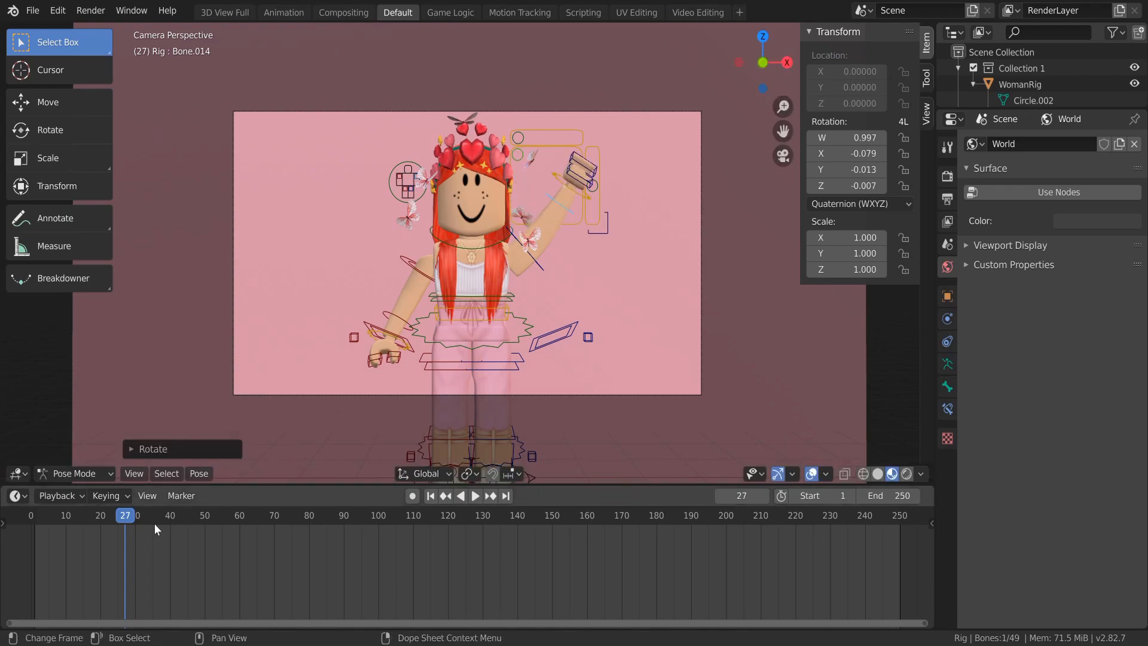
key("ctrl+z")
left_click_drag(128, 519, 28, 520)
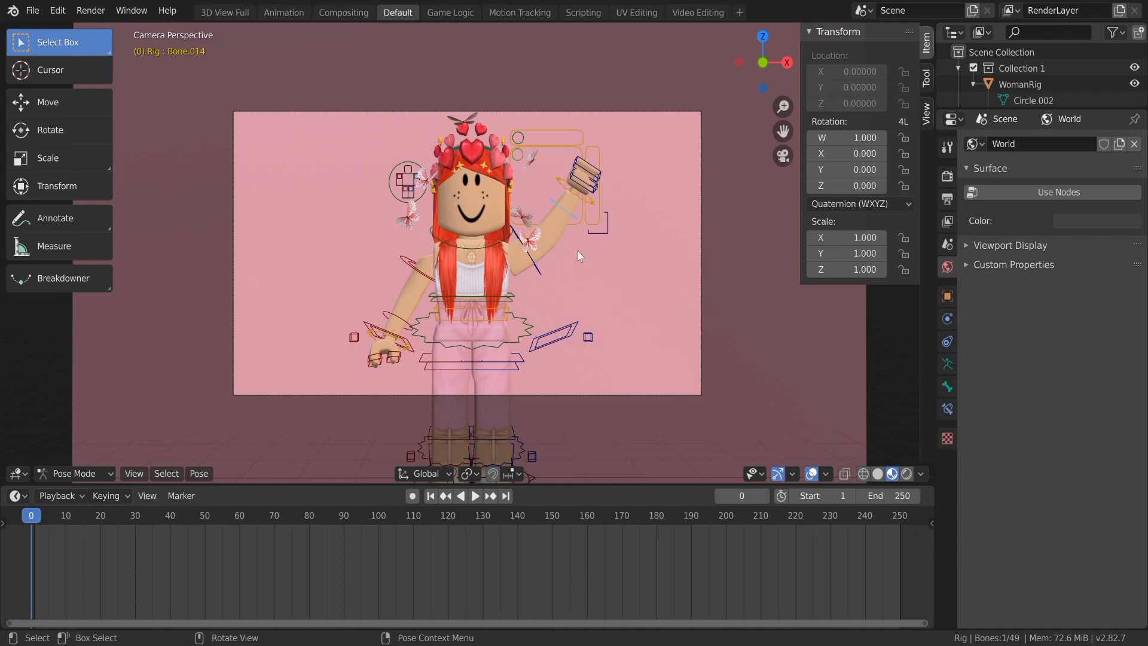
key("i")
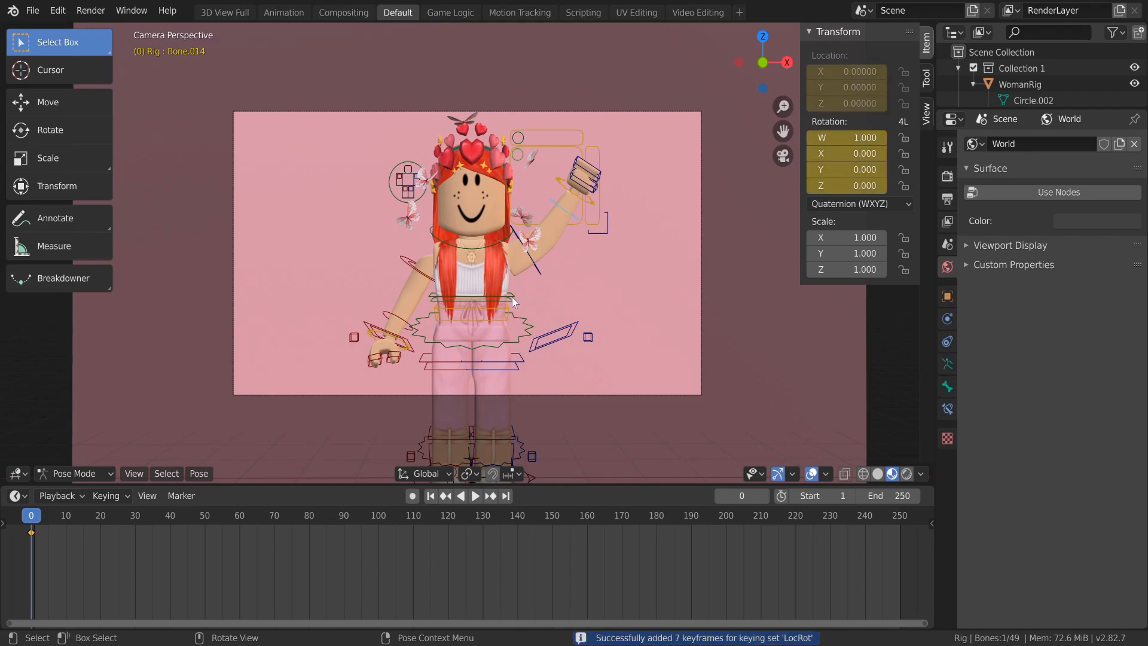
Go to frame 5, bend the raised forearm slightly inward toward the head, and insert a keyframe for it
key("space")
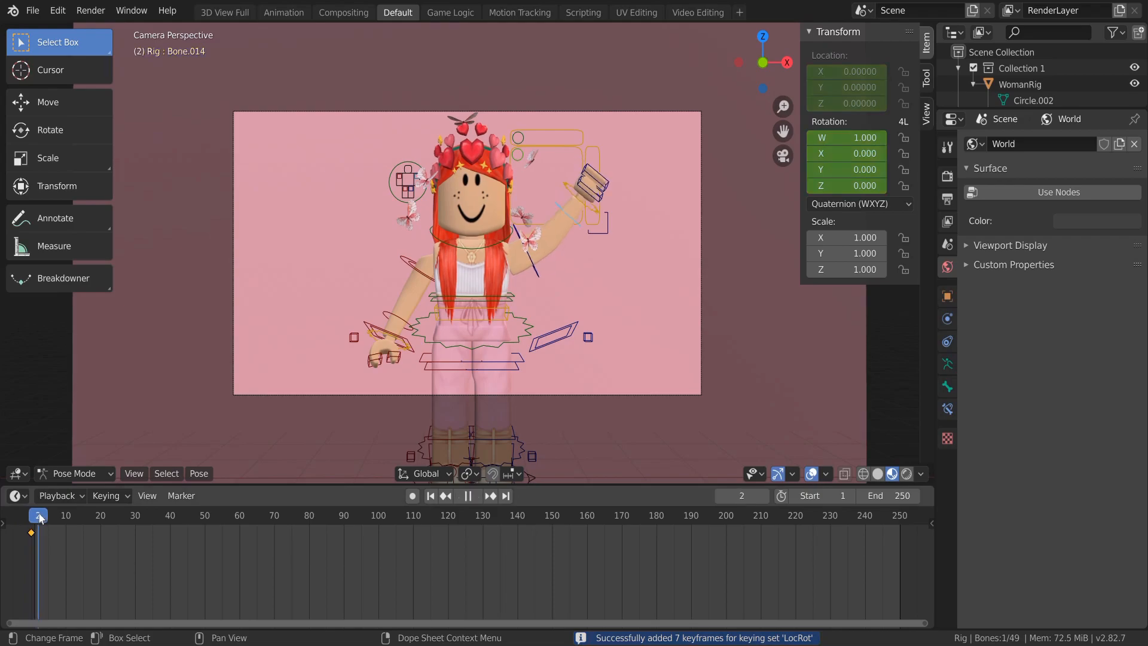
key("space")
key("r")
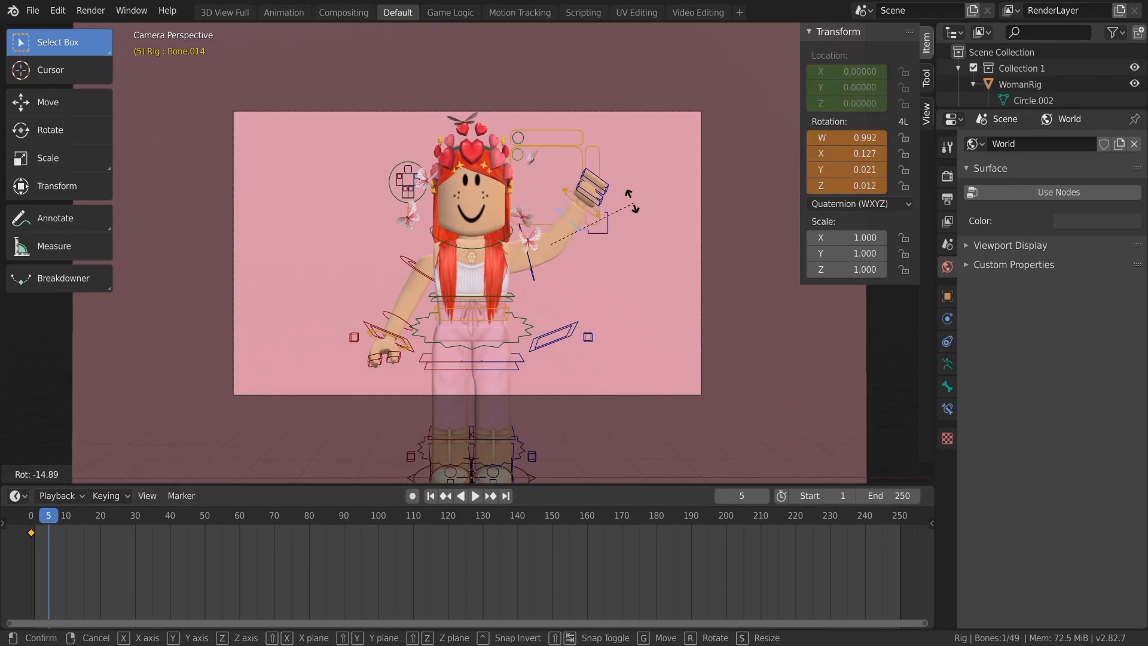
left_click(621, 200)
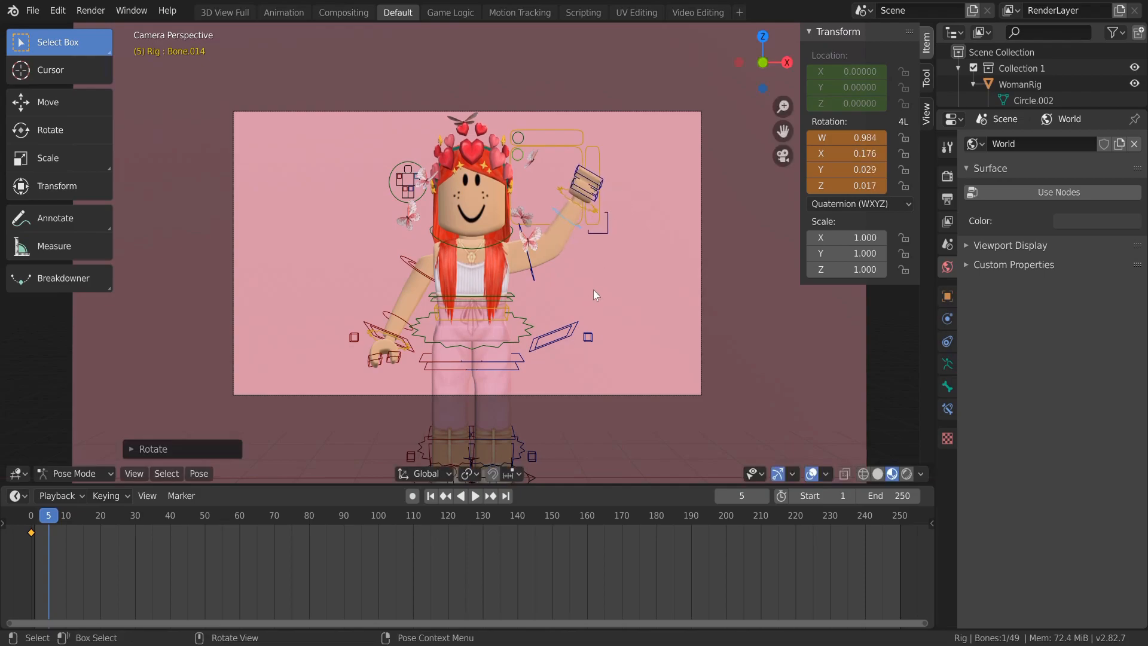
key("i")
Go to frame 10, rotate the raised forearm back outward in line with the upper arm, and insert a keyframe for it
left_click(51, 519)
left_click_drag(52, 520, 66, 520)
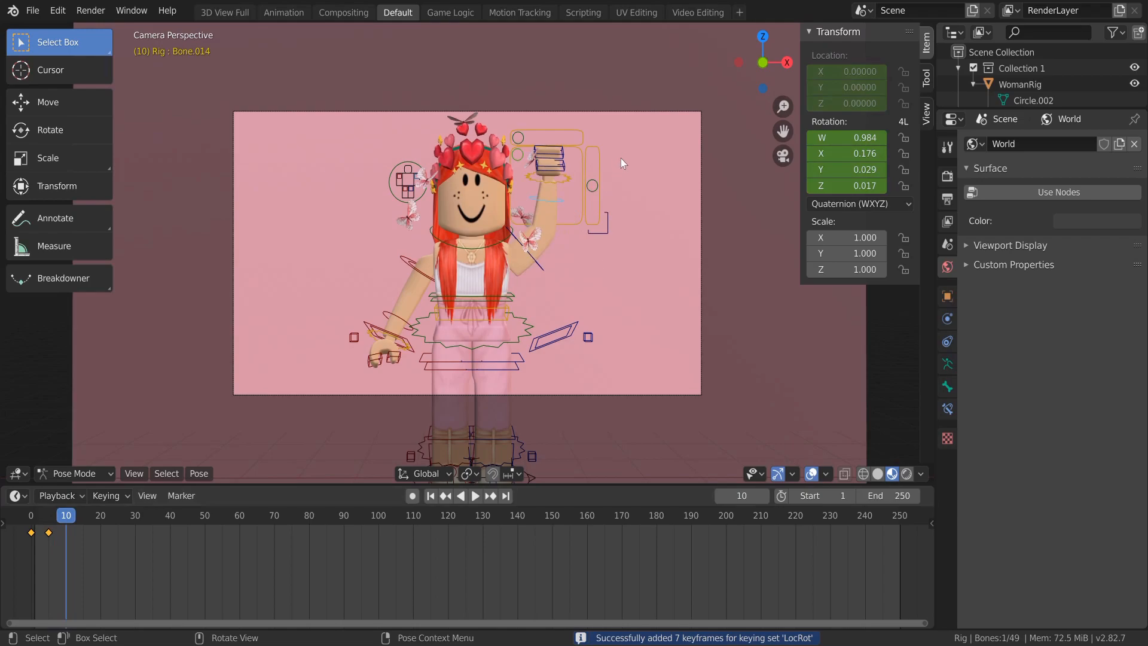
key("i")
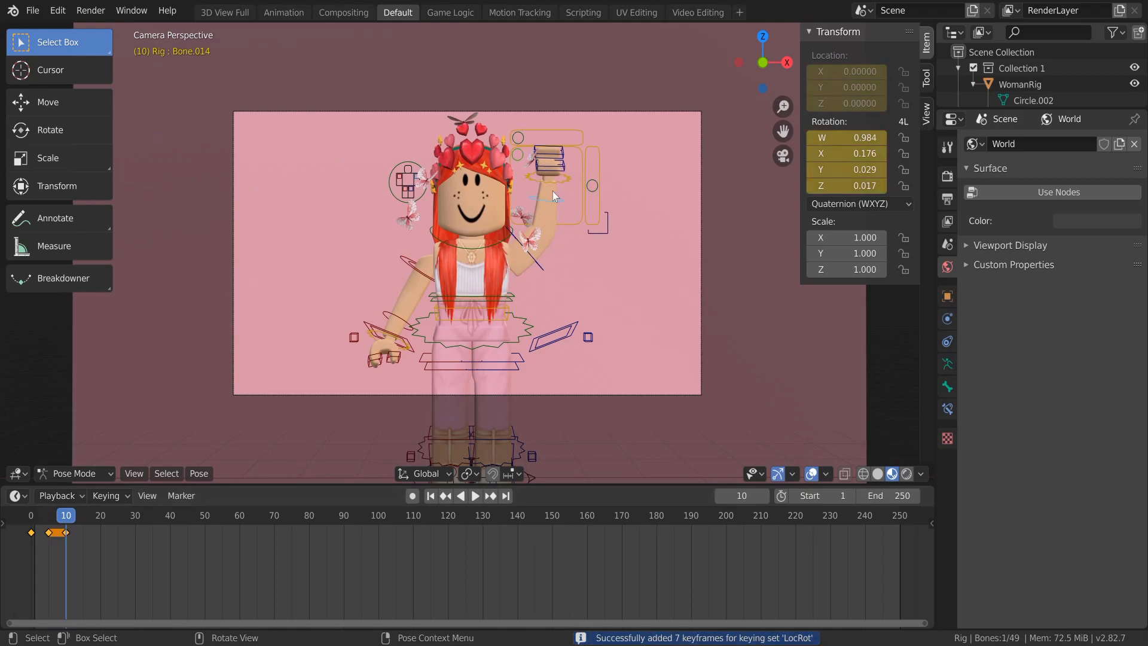
key("ctrl+z")
key("r")
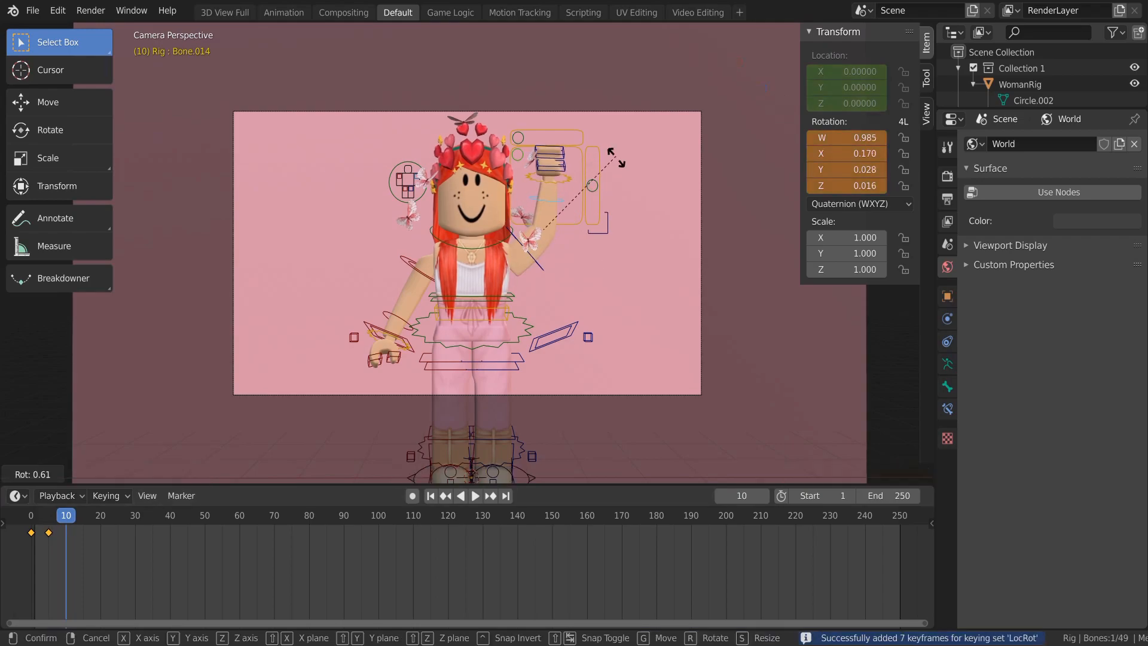
left_click(612, 207)
key("i")
Play the waving animation from frame 0 to review the combined arm and forearm motion
key("space")
left_click(10, 515)
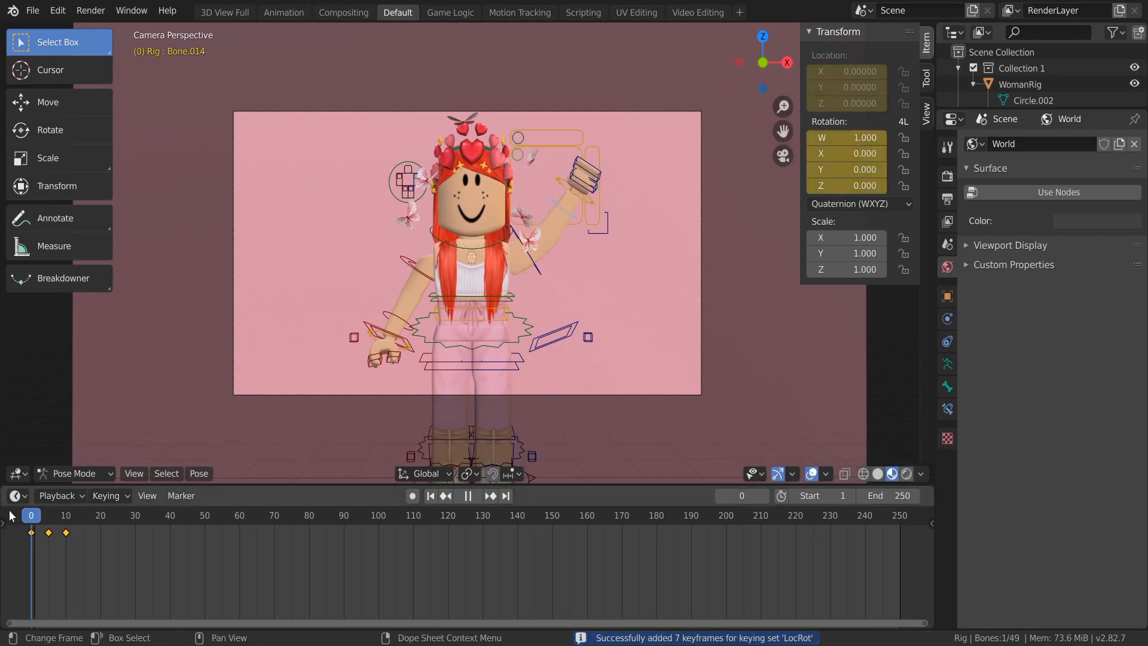
left_click(477, 495)
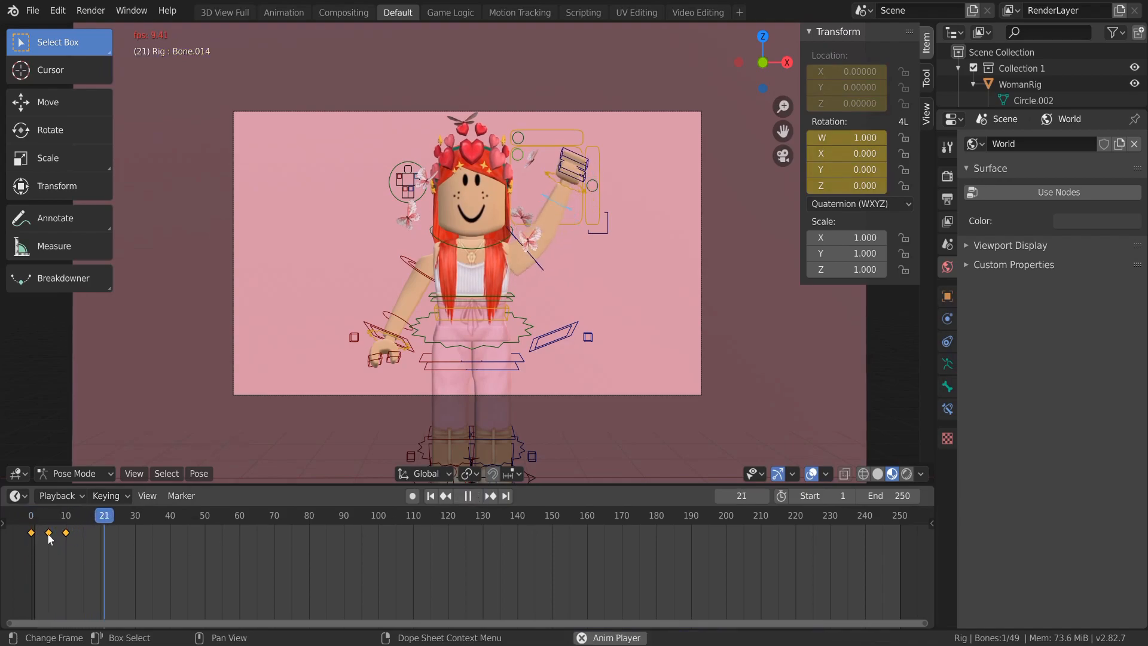
left_click(31, 516)
left_click(469, 500)
left_click(31, 516)
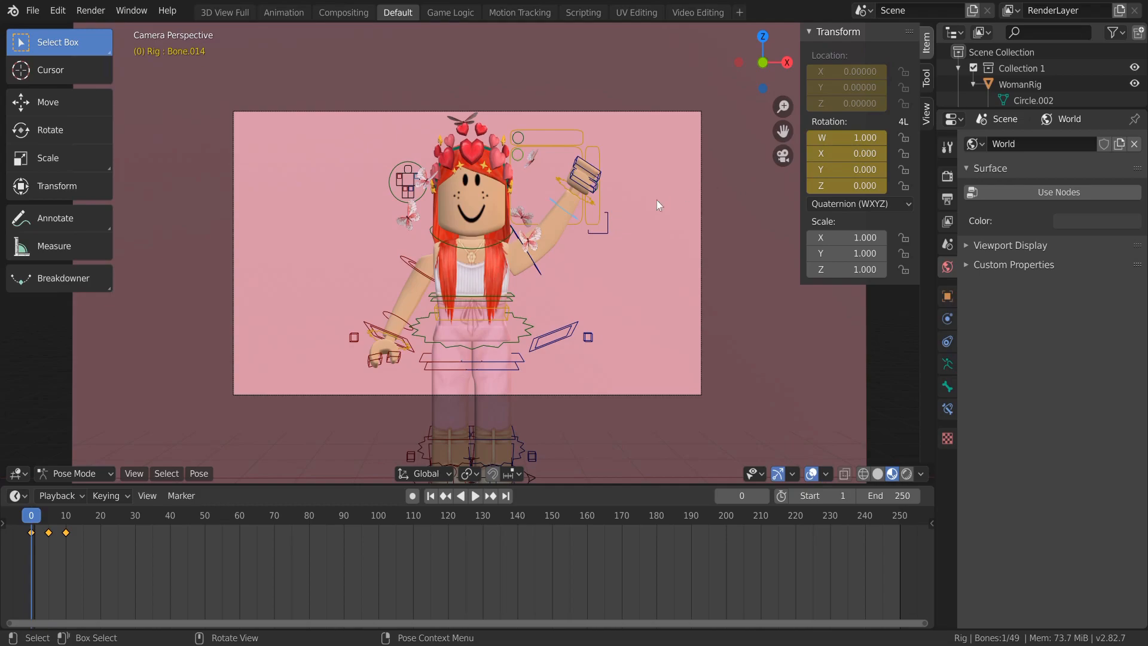
Select the pink backdrop plane, move it along the X axis to about -10.16, and insert a keyframe for it at frame 0
left_click(702, 346)
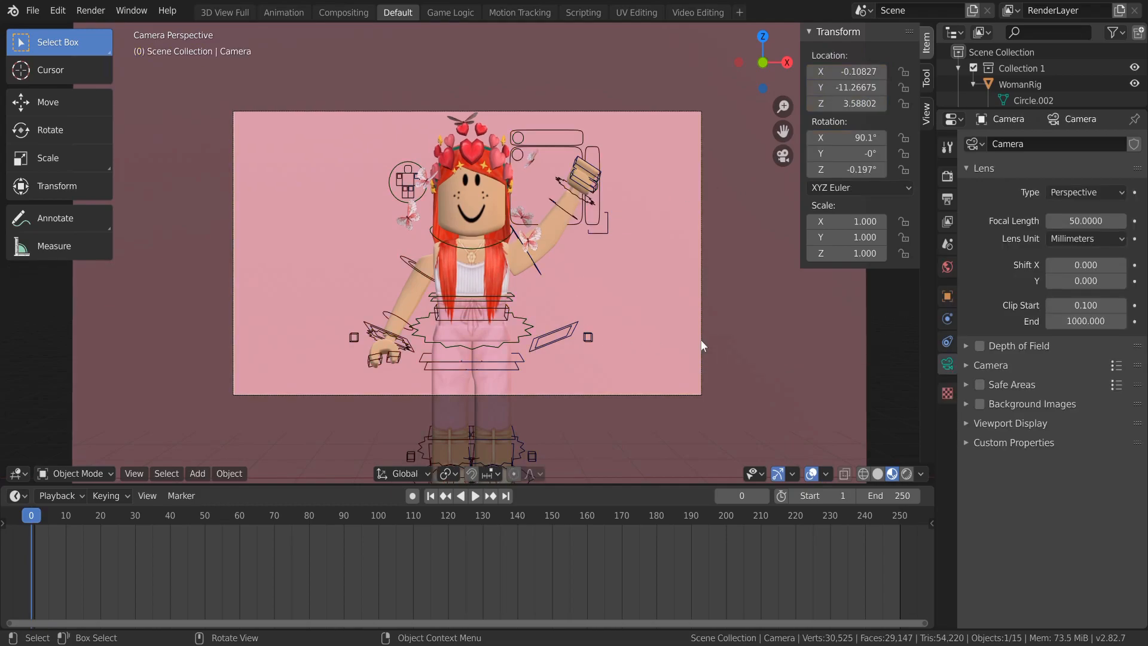
left_click(656, 242)
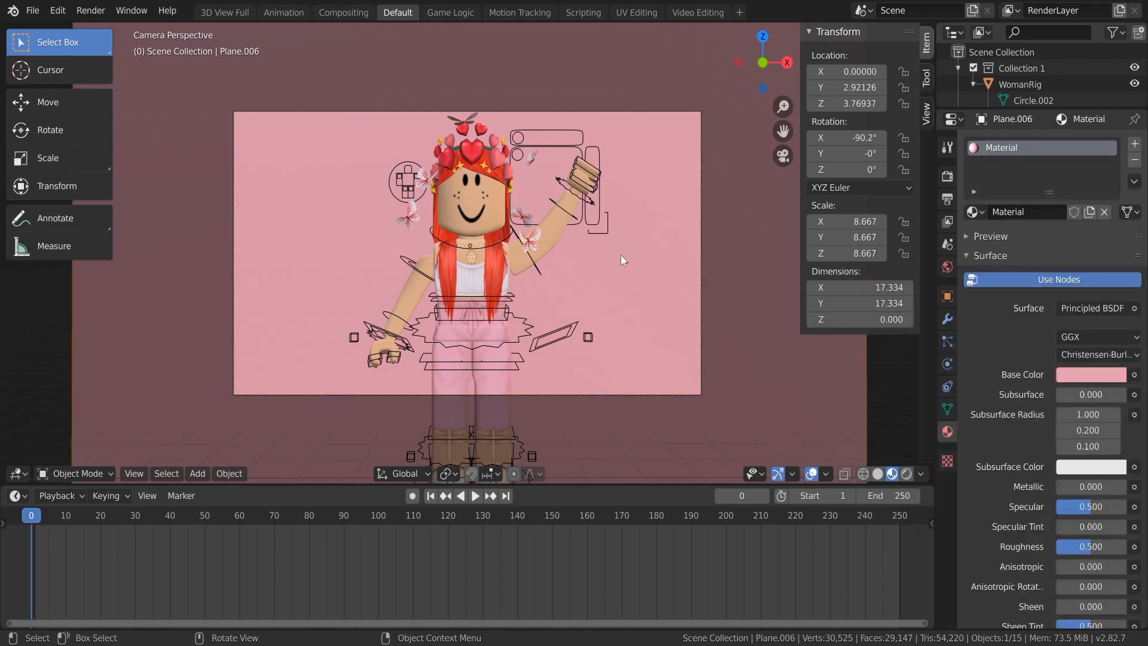
key("g")
key("z")
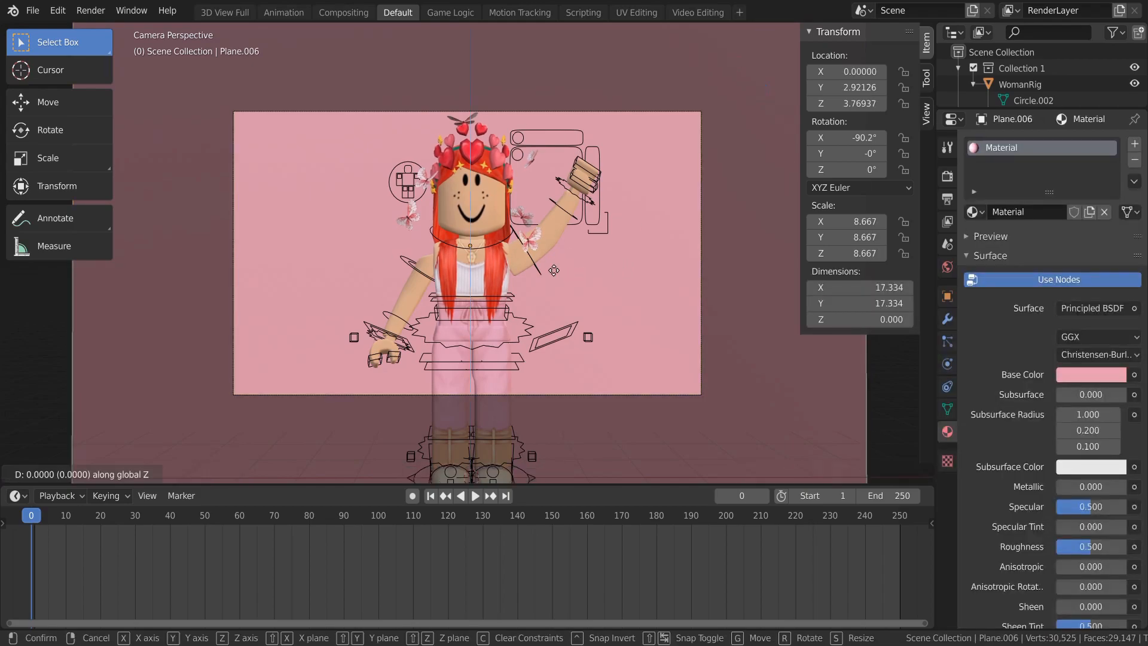
key("y")
key("x")
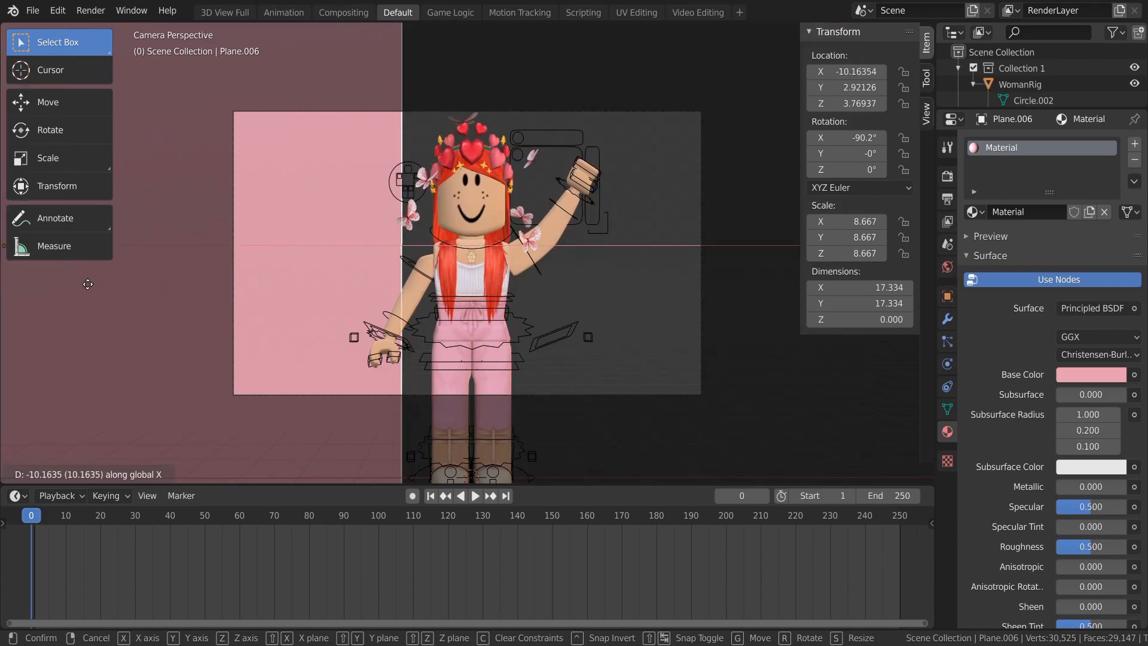
left_click(88, 285)
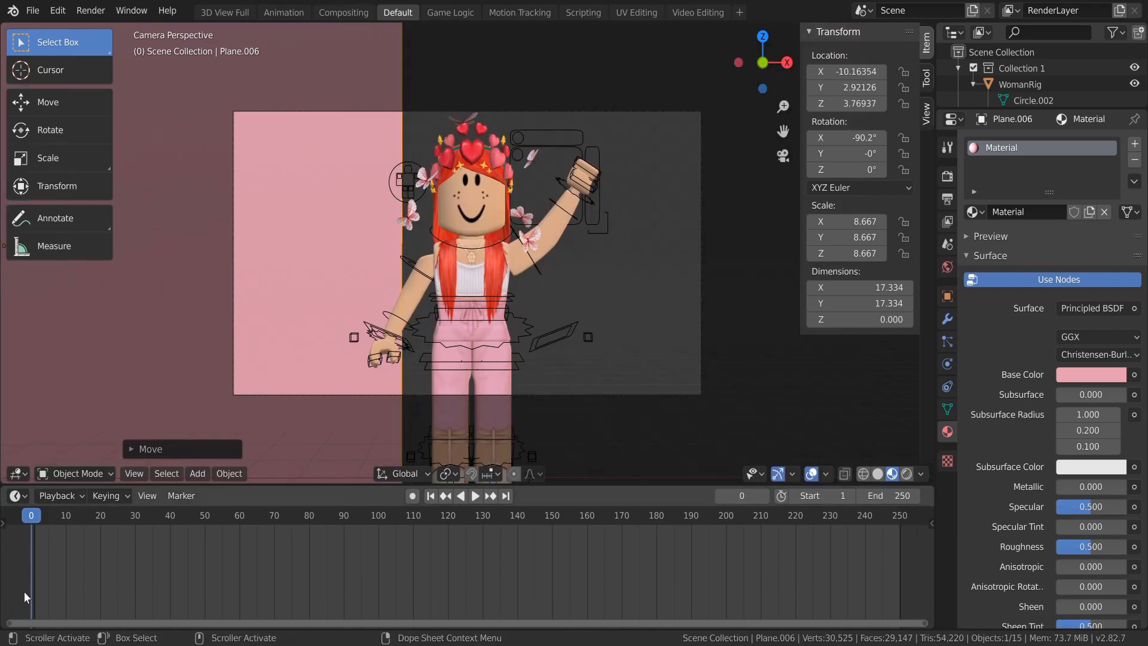
left_click_drag(31, 522, 14, 517)
key("i")
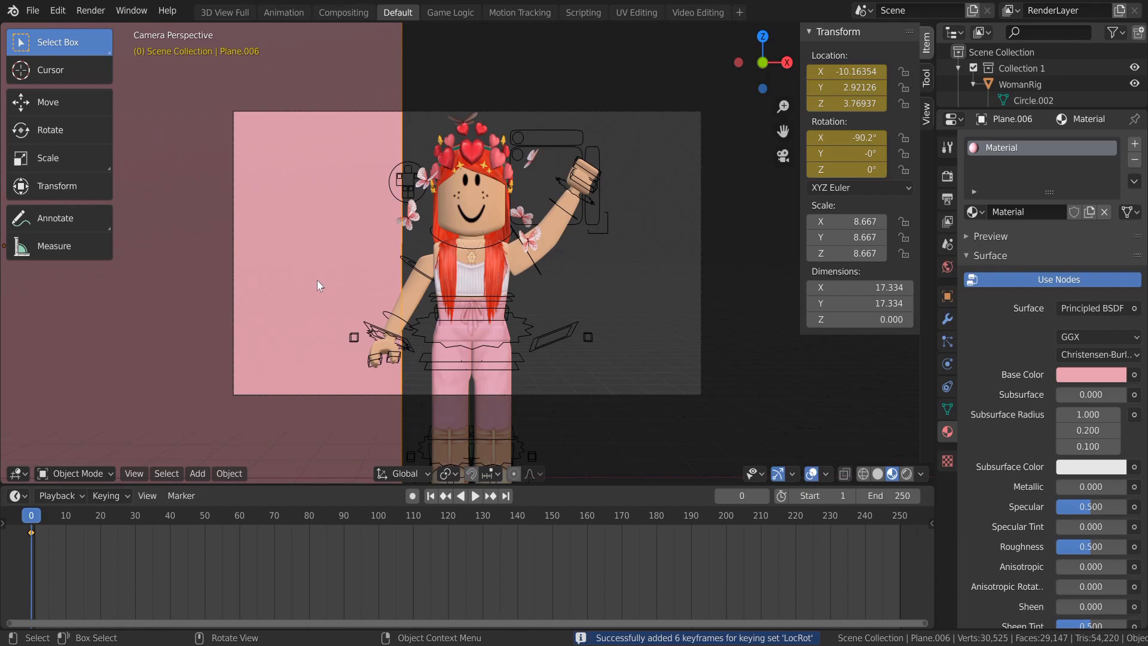
At frame 10, move the backdrop plane along the X axis to about 10.18, insert a keyframe, and return to frame 0
left_click(65, 516)
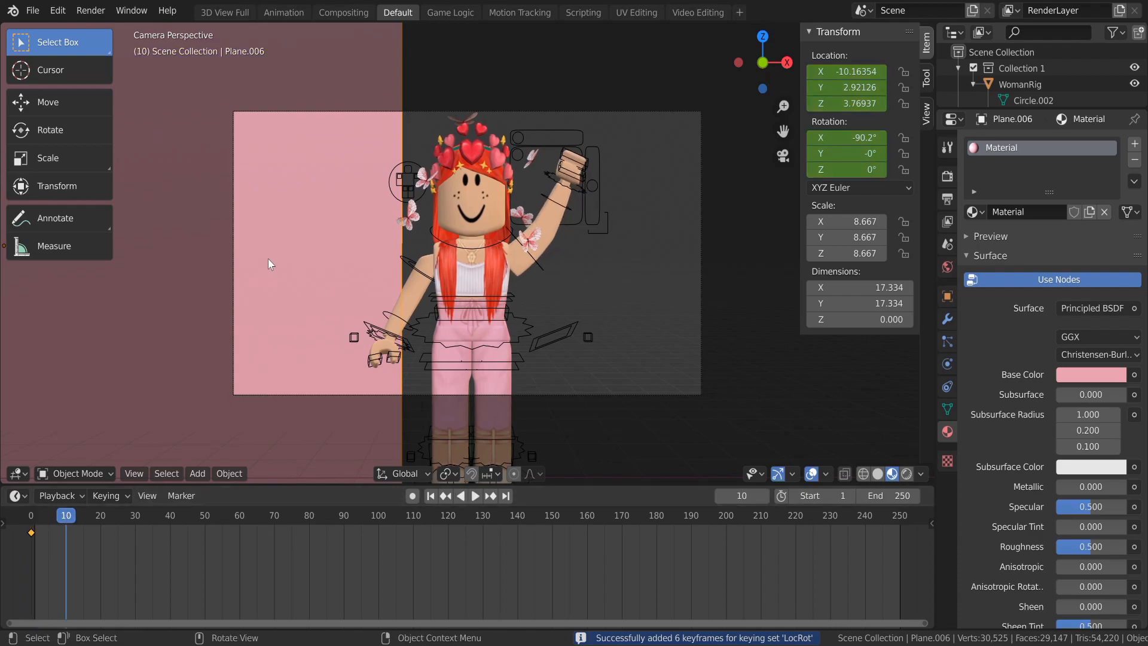
key("g")
key("z")
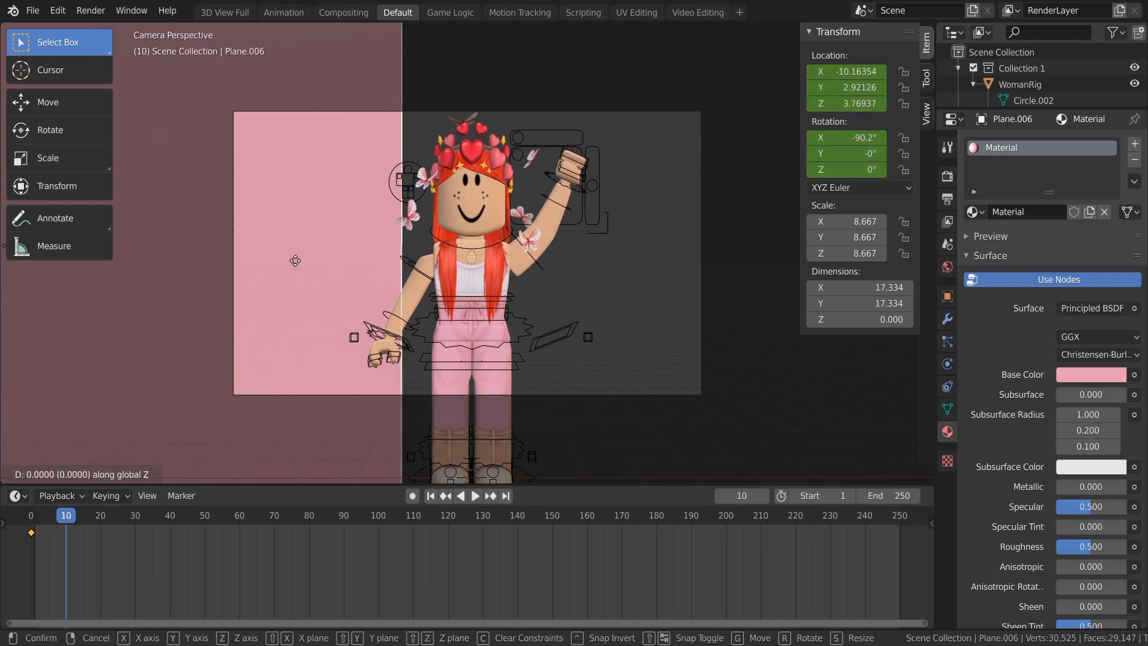
key("y")
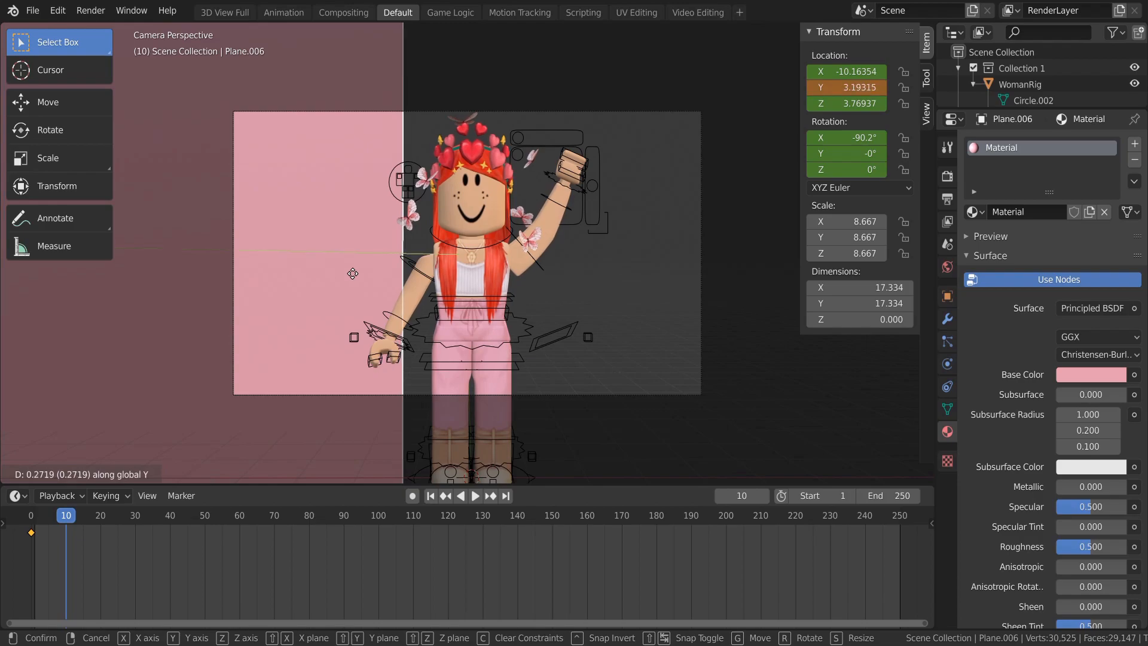
key("z")
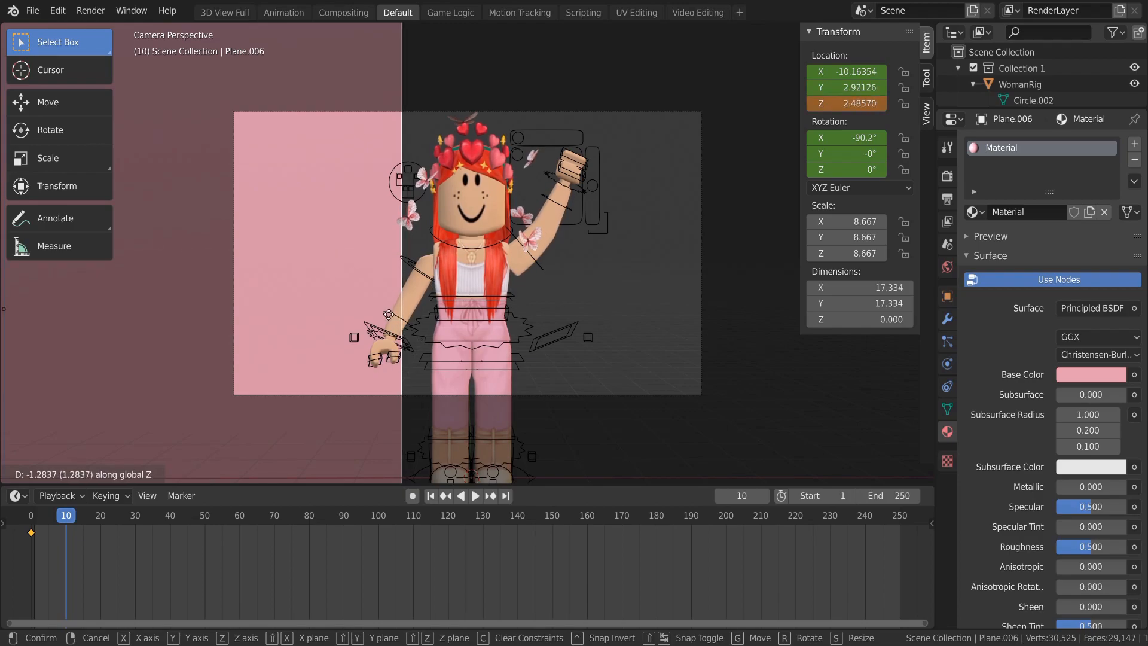
key("z")
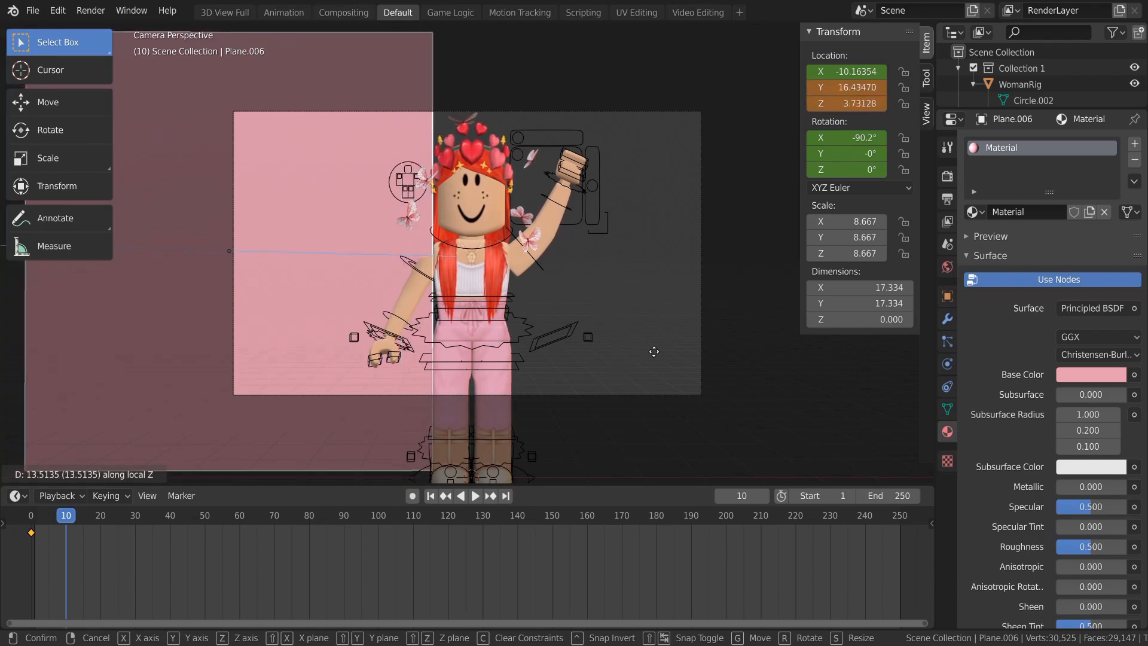
key("x")
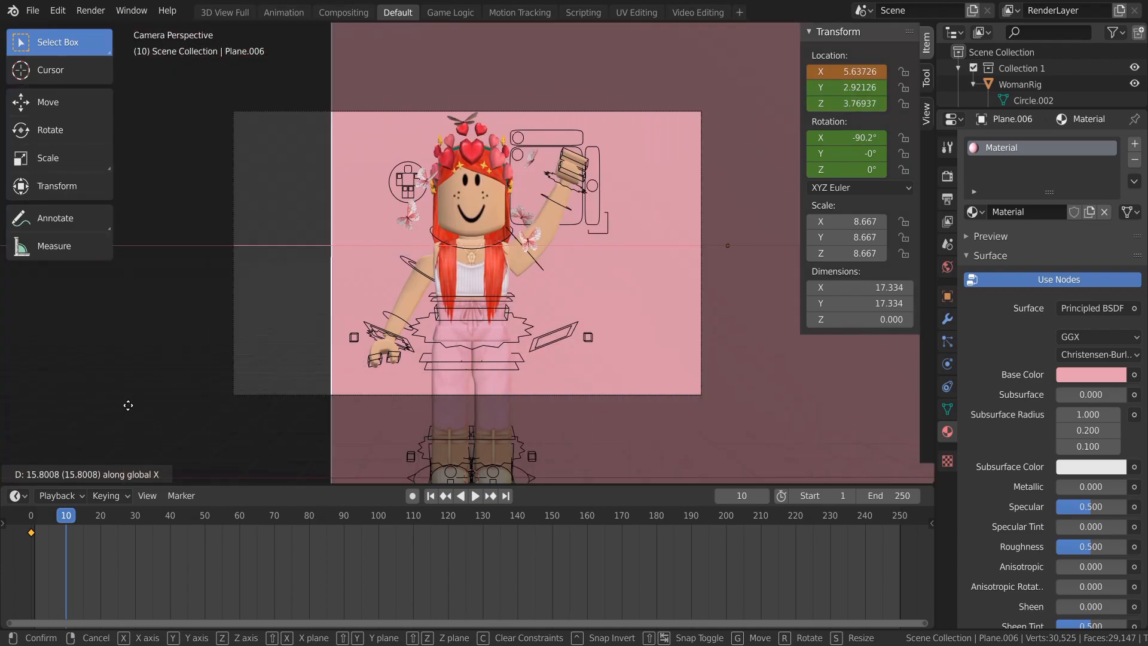
left_click(293, 418)
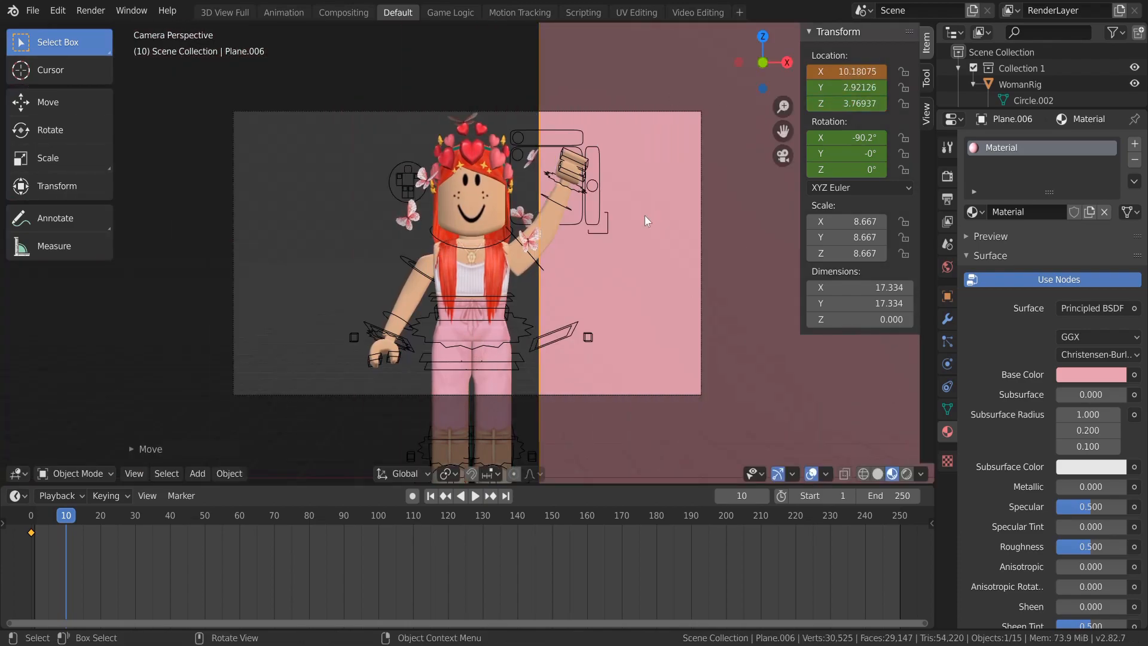
key("i")
left_click_drag(66, 516, 29, 517)
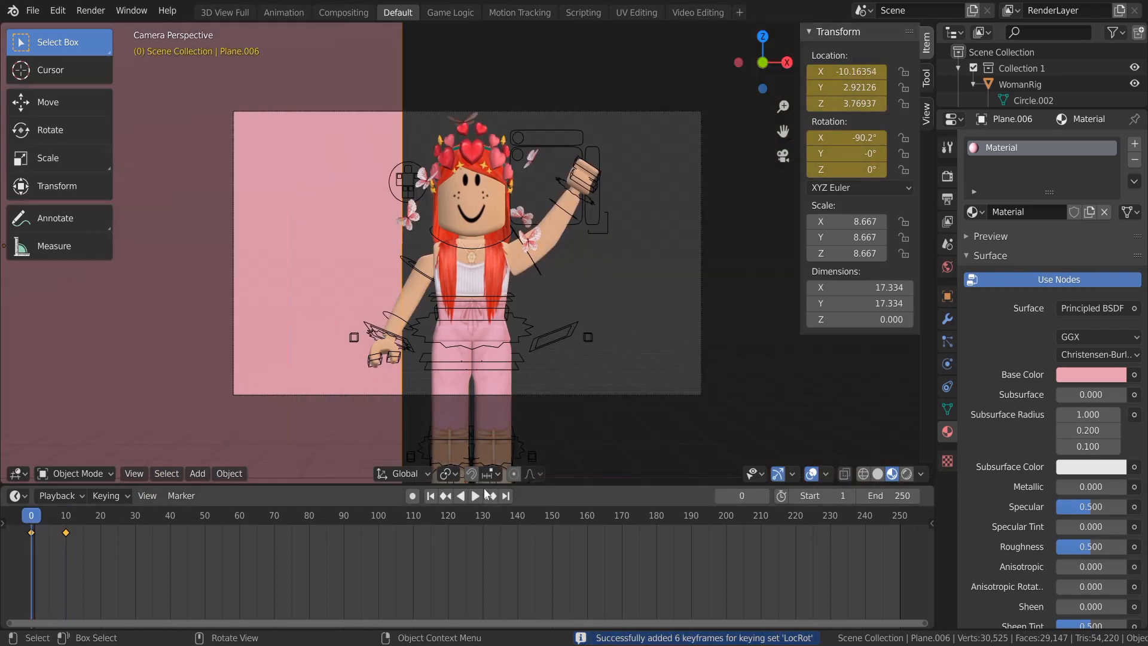
Play back the backdrop plane's slide, and undo its keyframes at frames 0 and 10
left_click(476, 496)
left_click(476, 495)
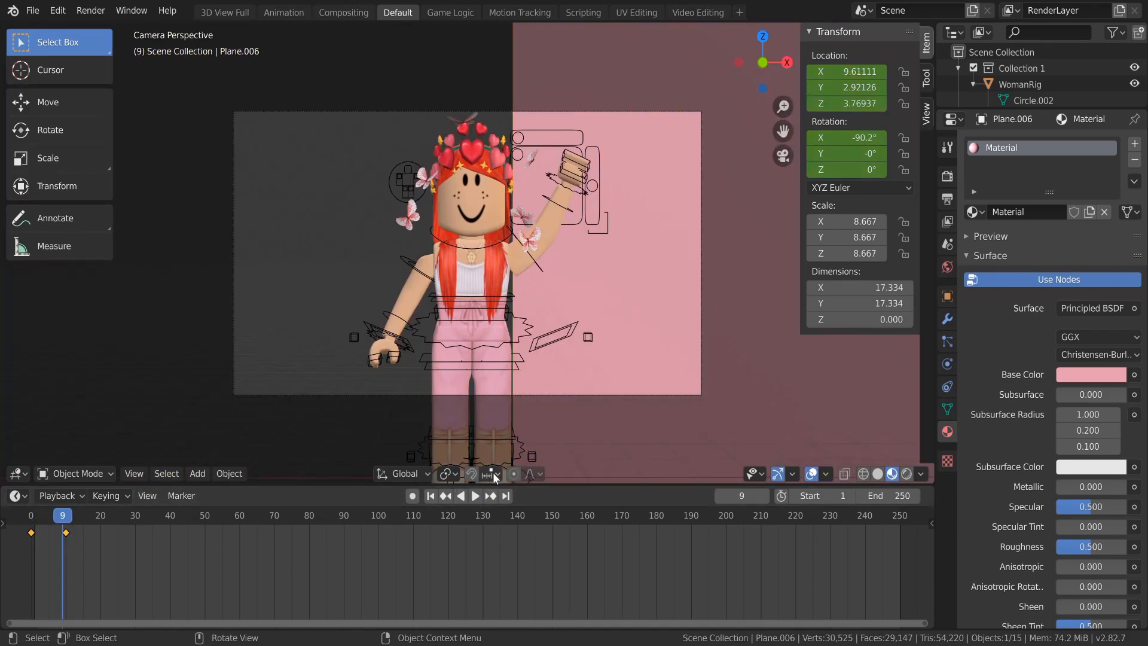
key("ctrl+z")
key("ctrl+z")
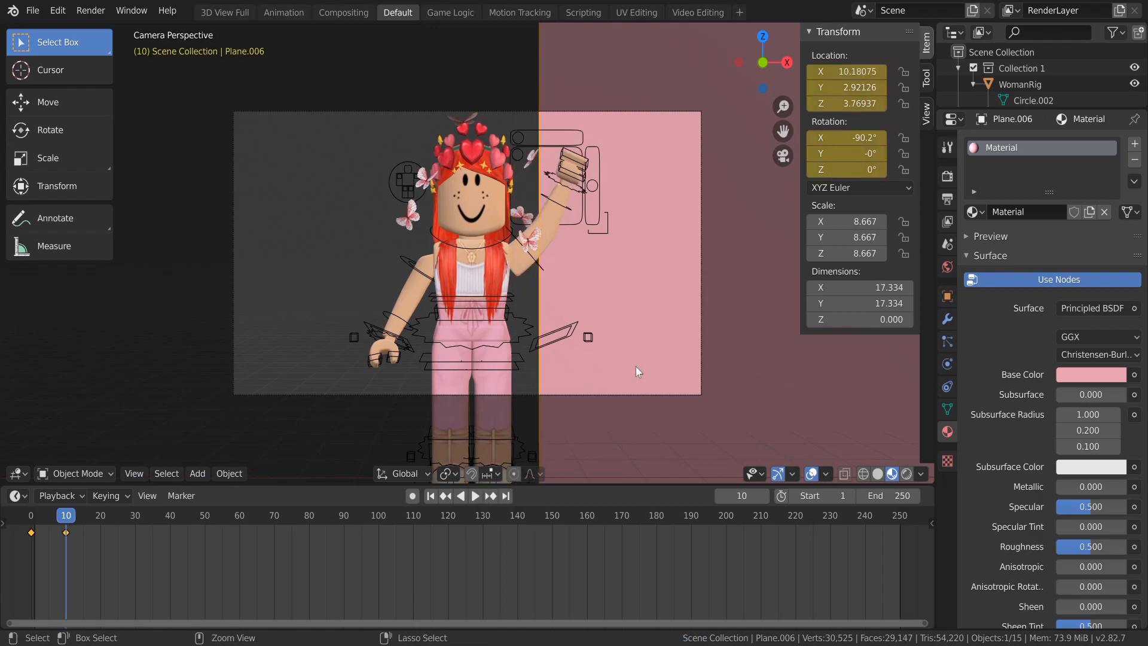
key("ctrl+z")
key("ctrl+z")
key("ctrl+z")
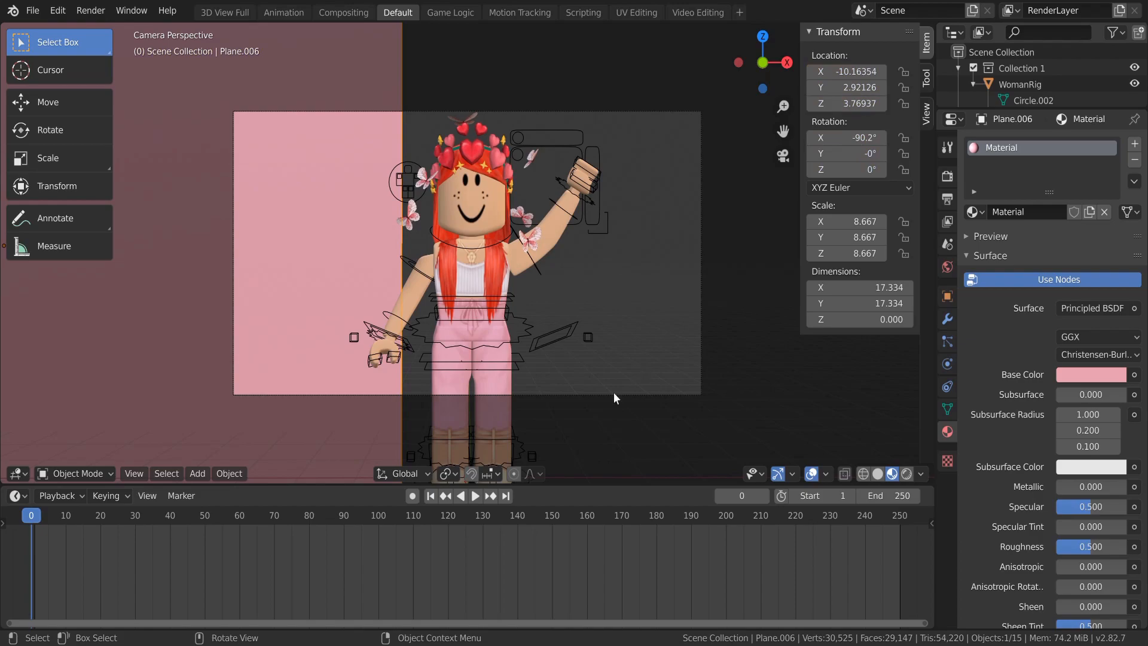
Move the pink backdrop plane along the X axis to about -1.42 so it fills the camera view behind the character
key("g")
key("x")
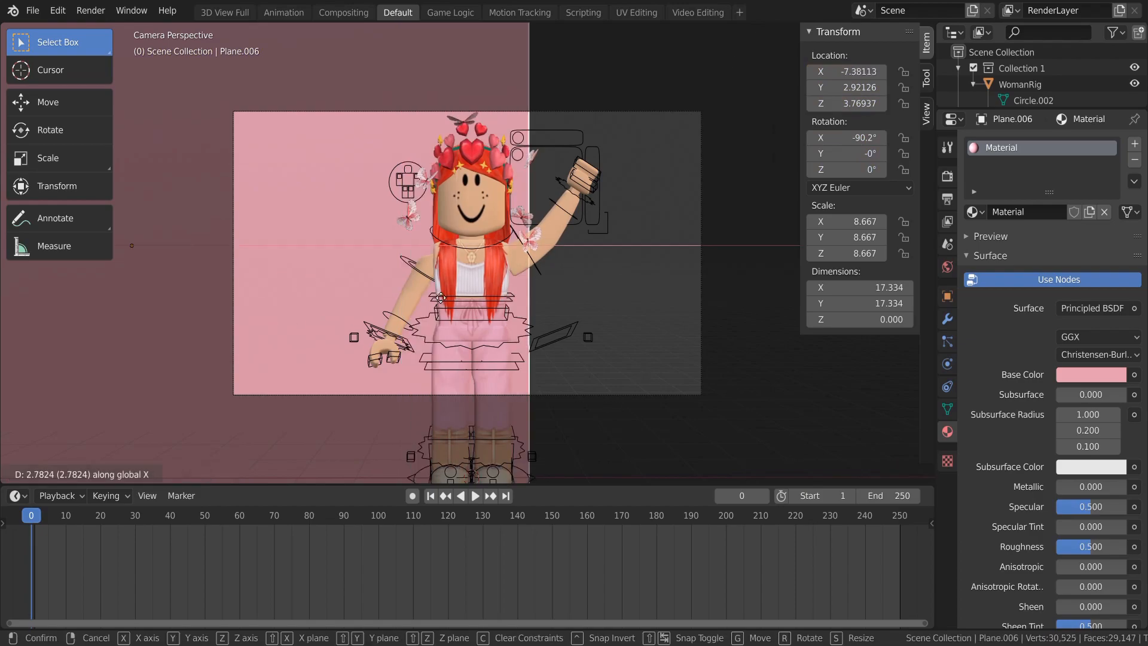
left_click(713, 338)
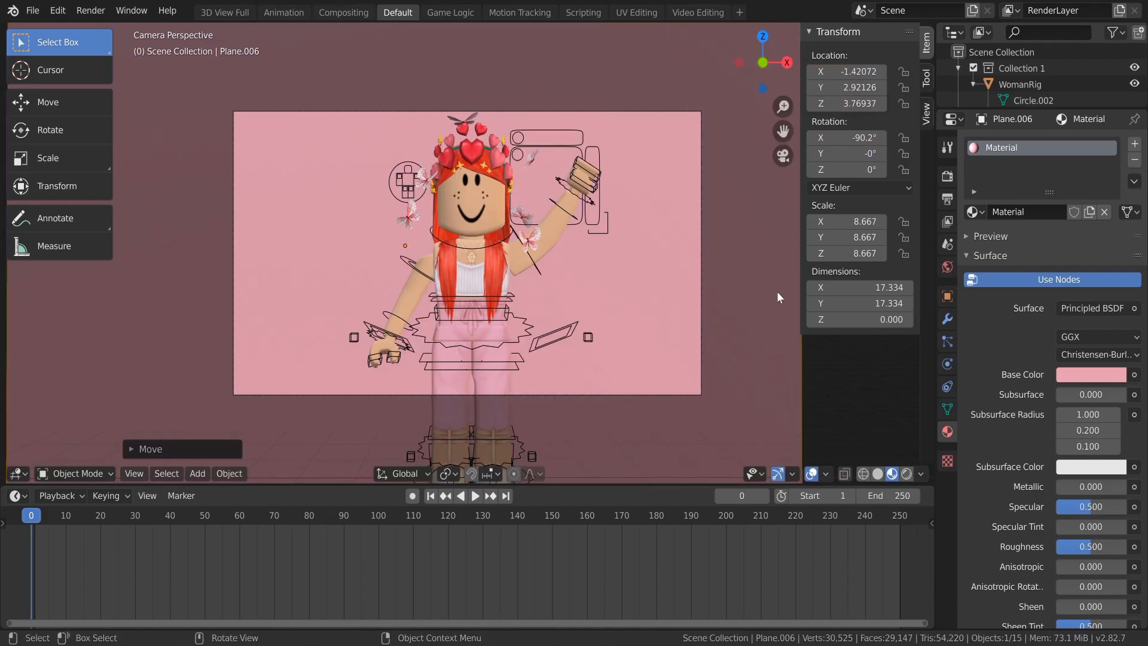
Select the camera and fly it past the character's lowered arm to about X -4.74, Y -6.73, Z 3.60, framing only the backdrop
left_click(702, 292)
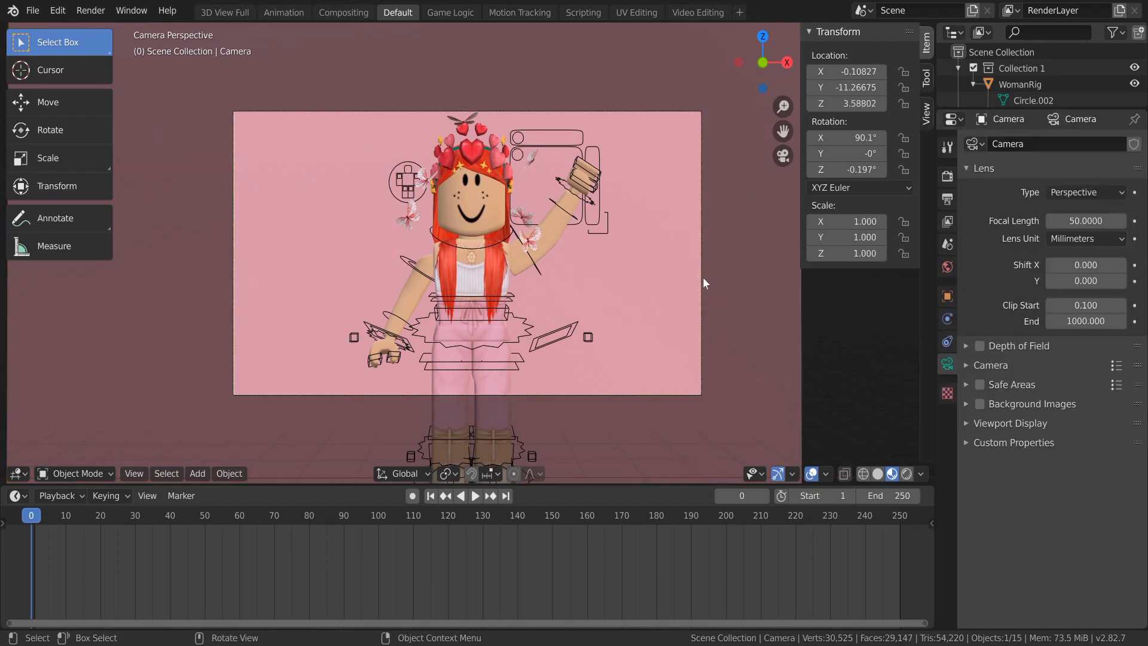
key("shift+a")
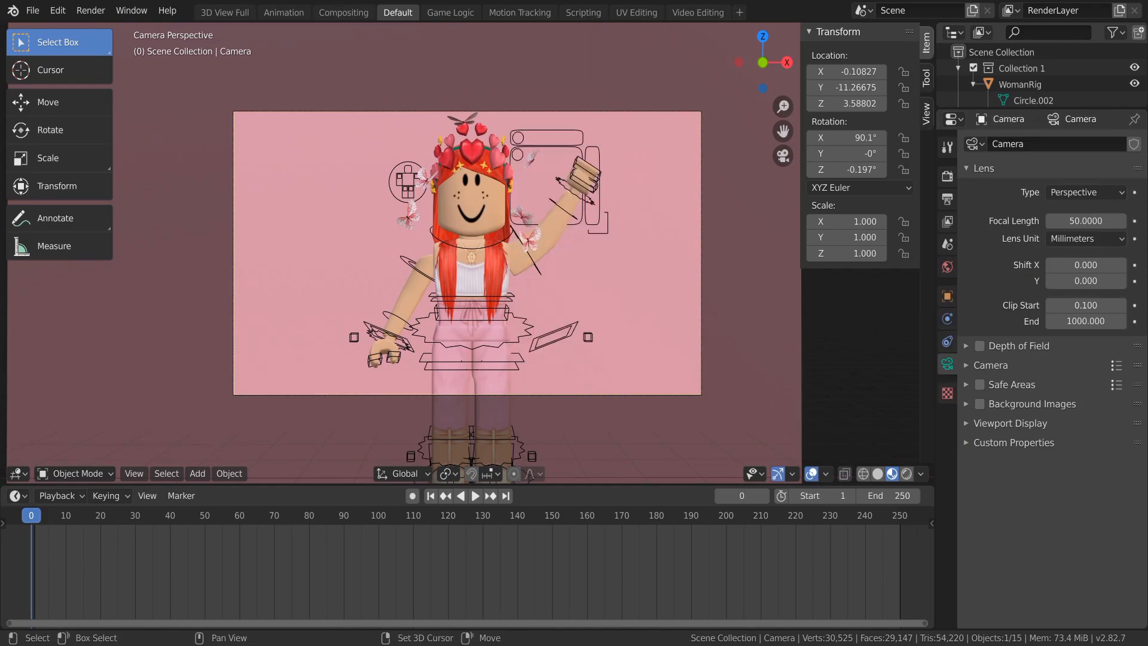
key("shift+grave")
key("a")
key("w")
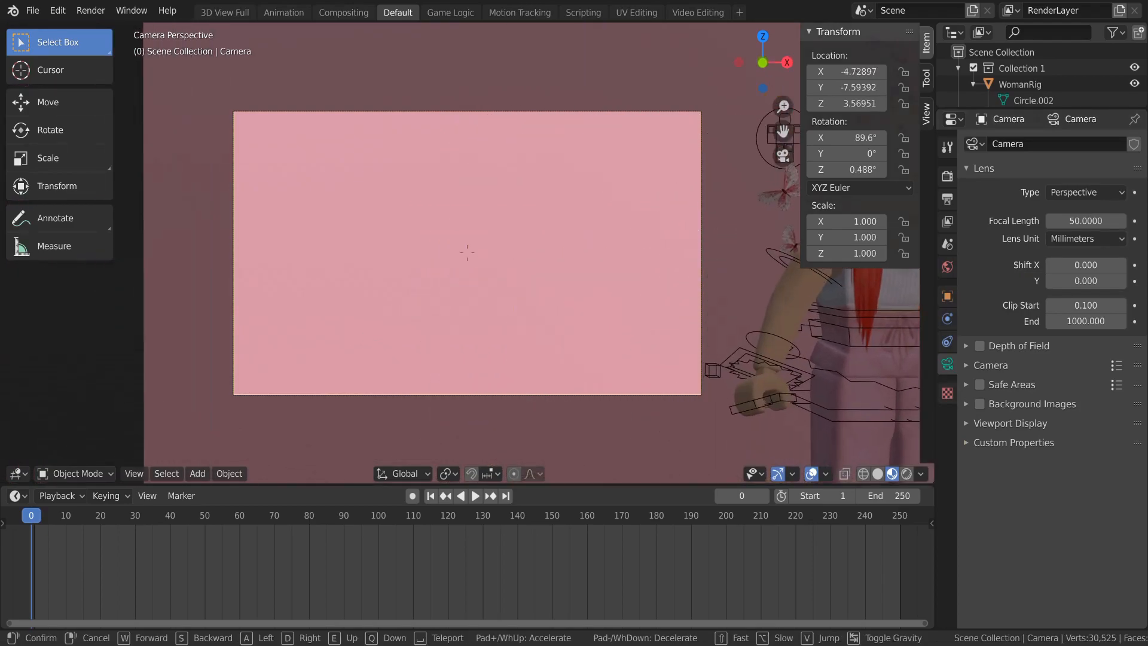
left_click(485, 261)
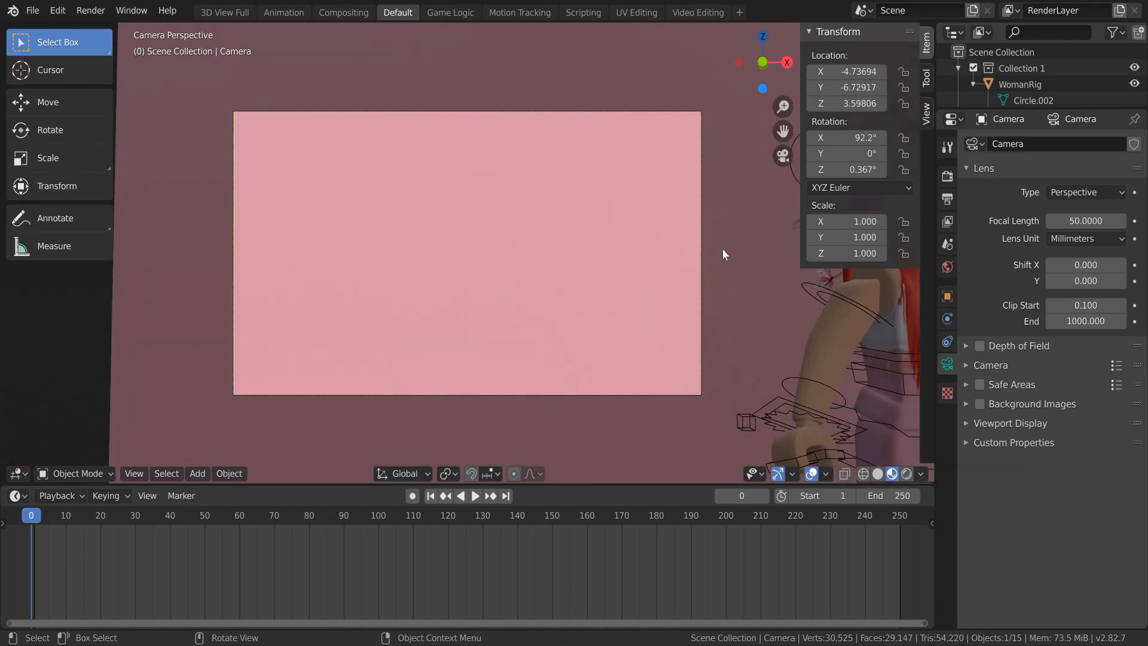
Reselect the camera, check its position from the side, and insert a location and rotation keyframe for it at frame 0
left_click(701, 382)
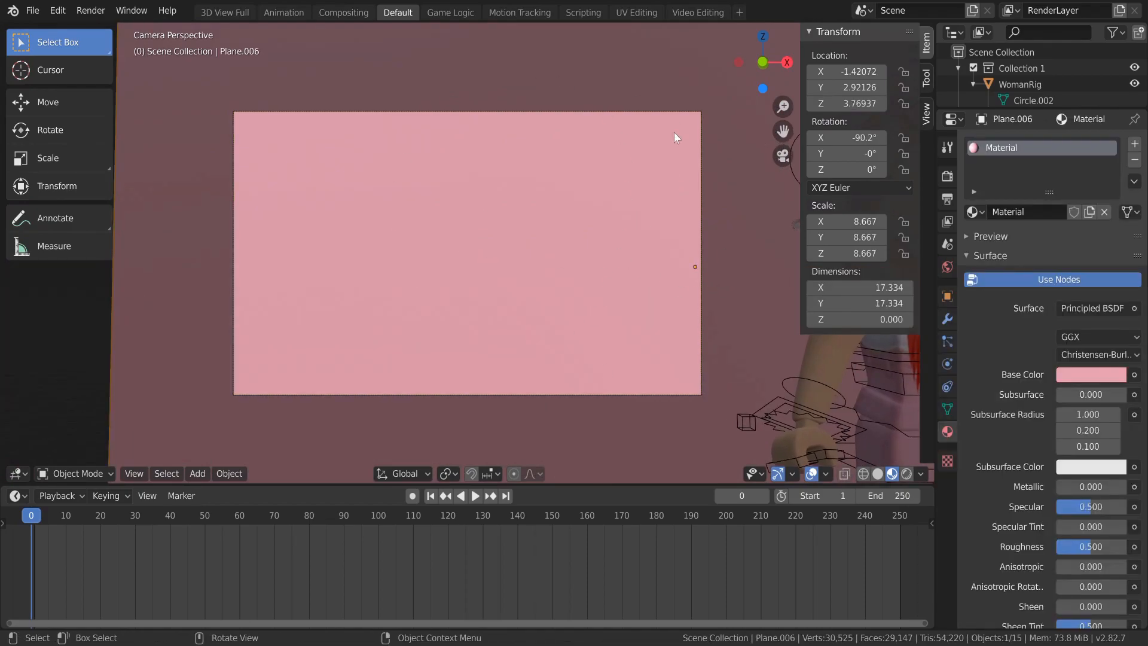
left_click(701, 184)
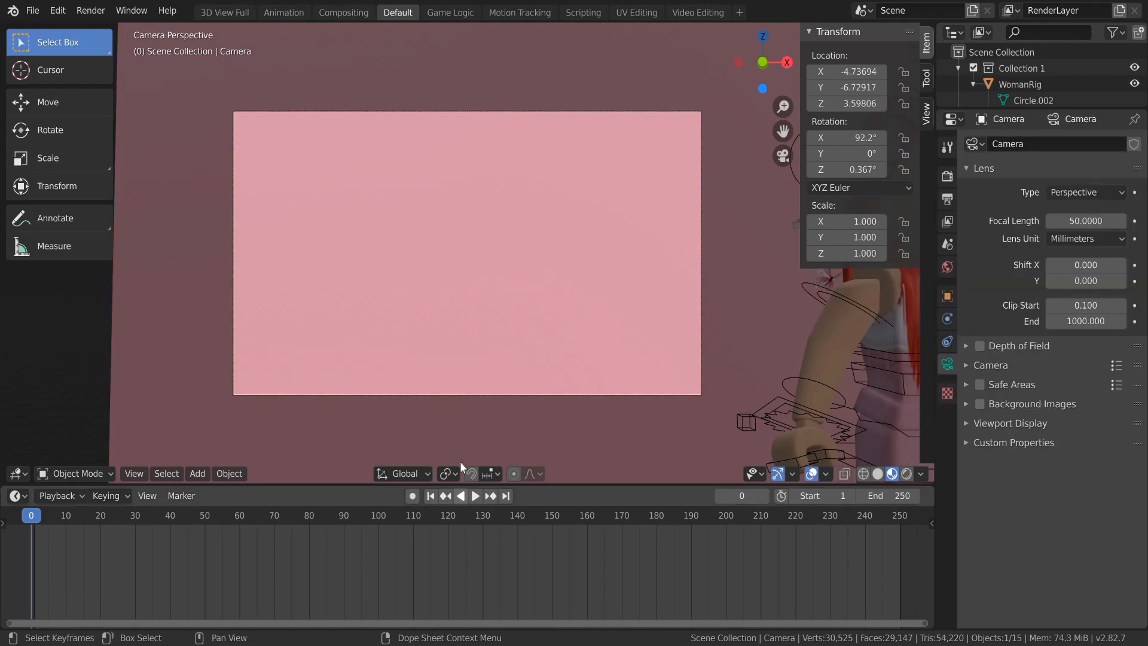
key("KP_3")
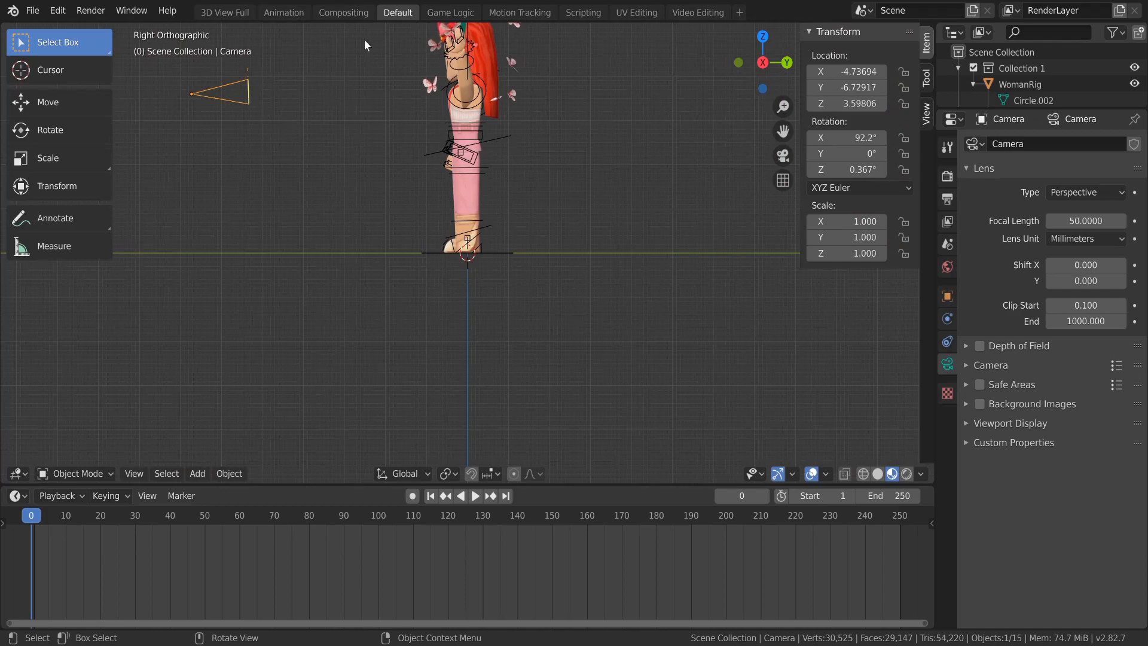
key("KP_0")
key("space")
key("space")
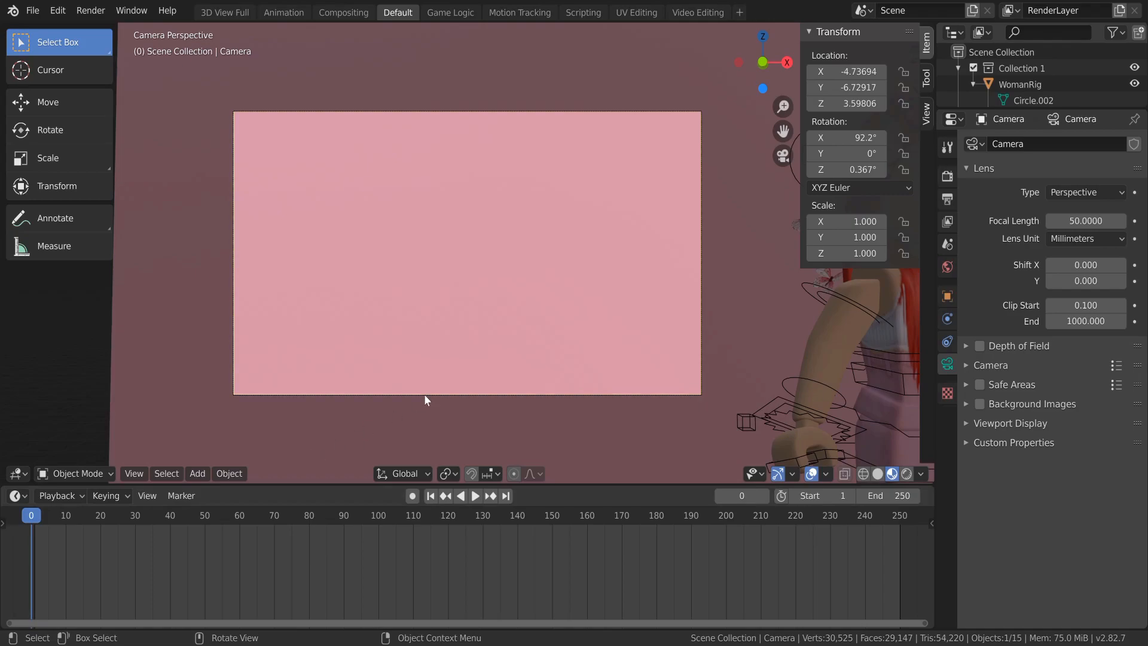
key("i")
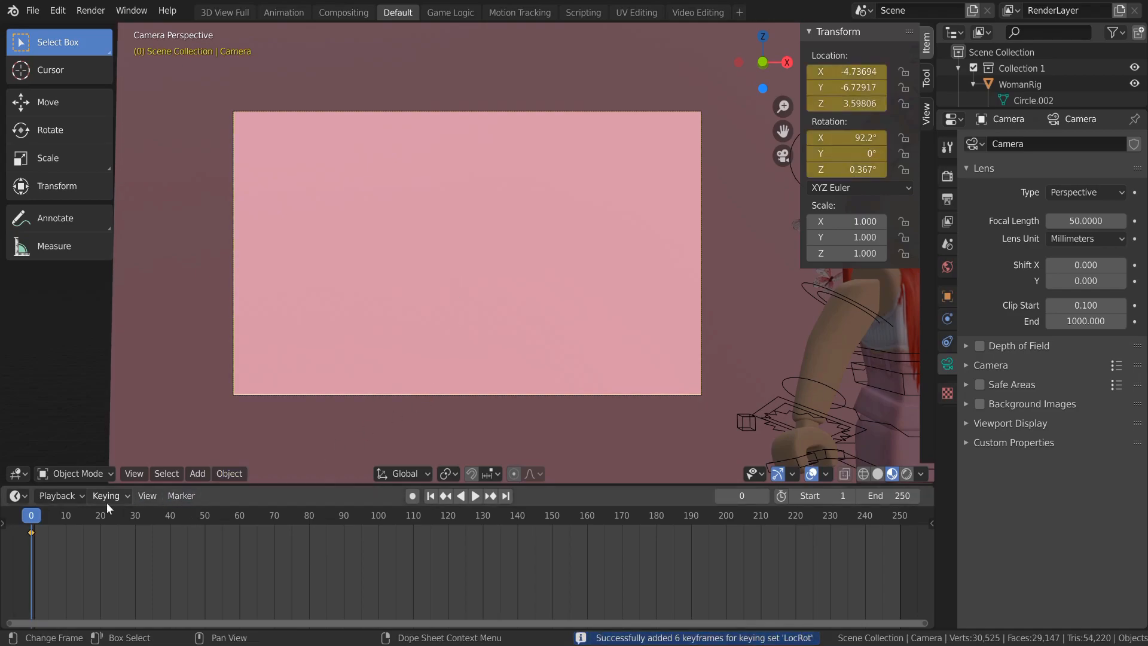
At frame 5, fly the camera sideways to about X 0.02, Y -6.70 to center the character, and insert a location and rotation keyframe
left_click_drag(66, 517, 50, 518)
key("shift+grave")
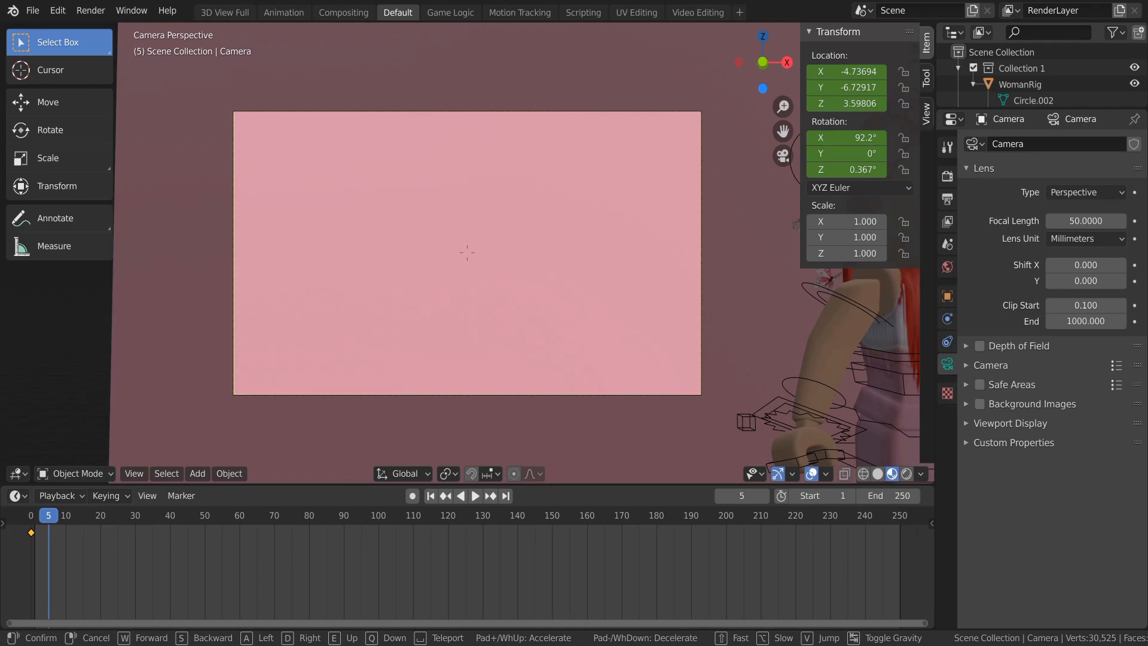
key("d")
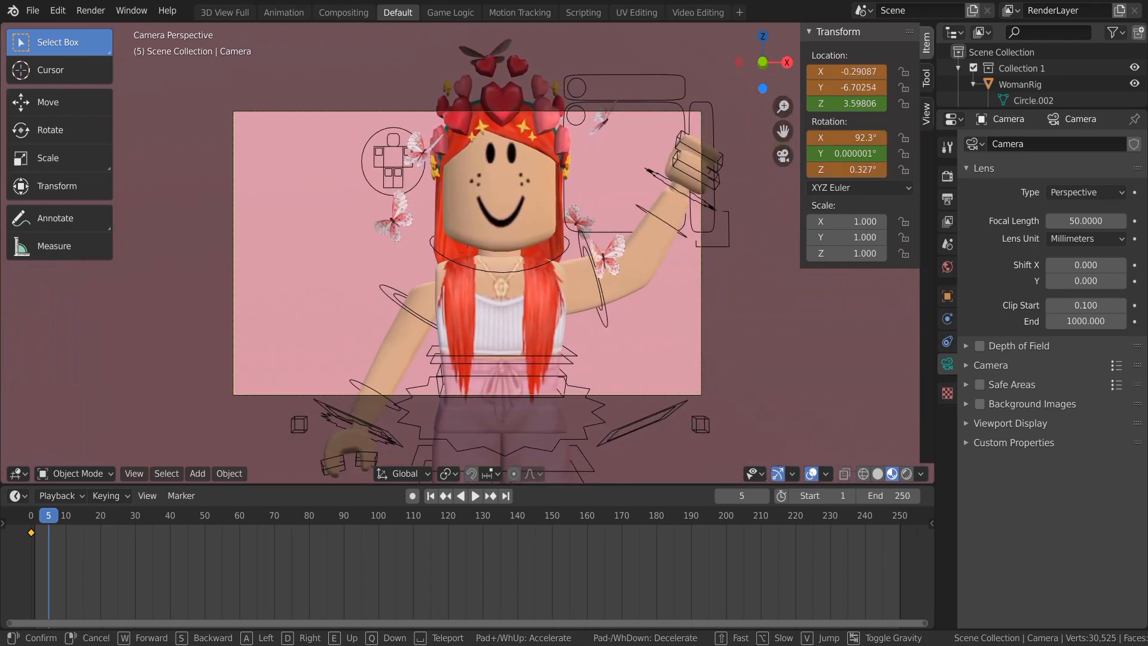
left_click(468, 254)
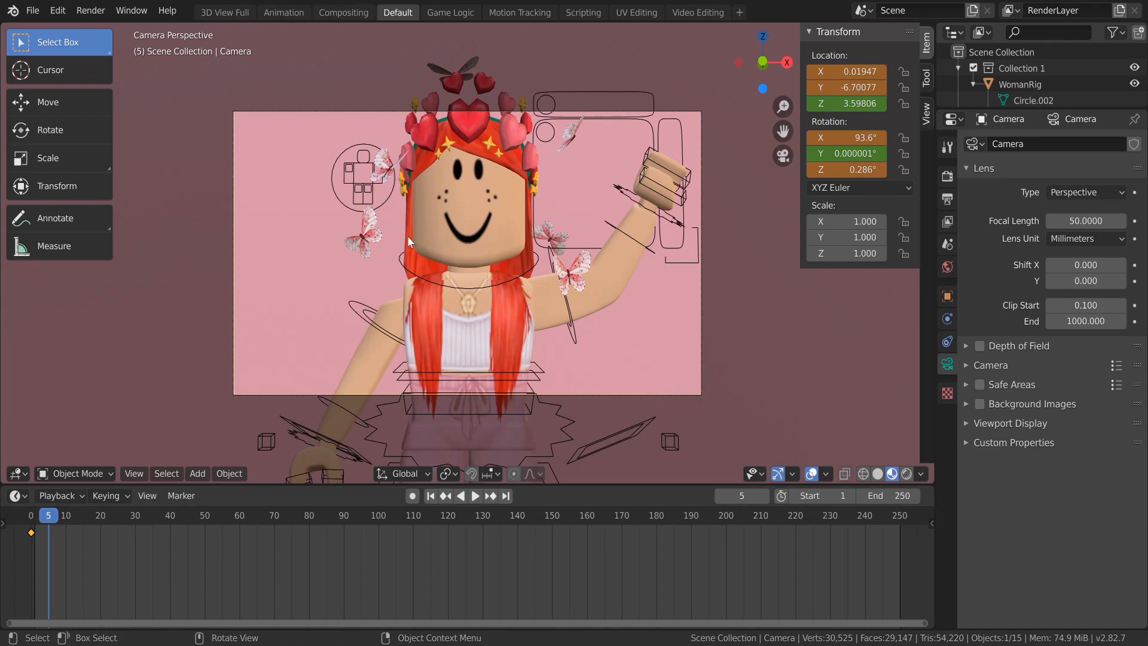
key("i")
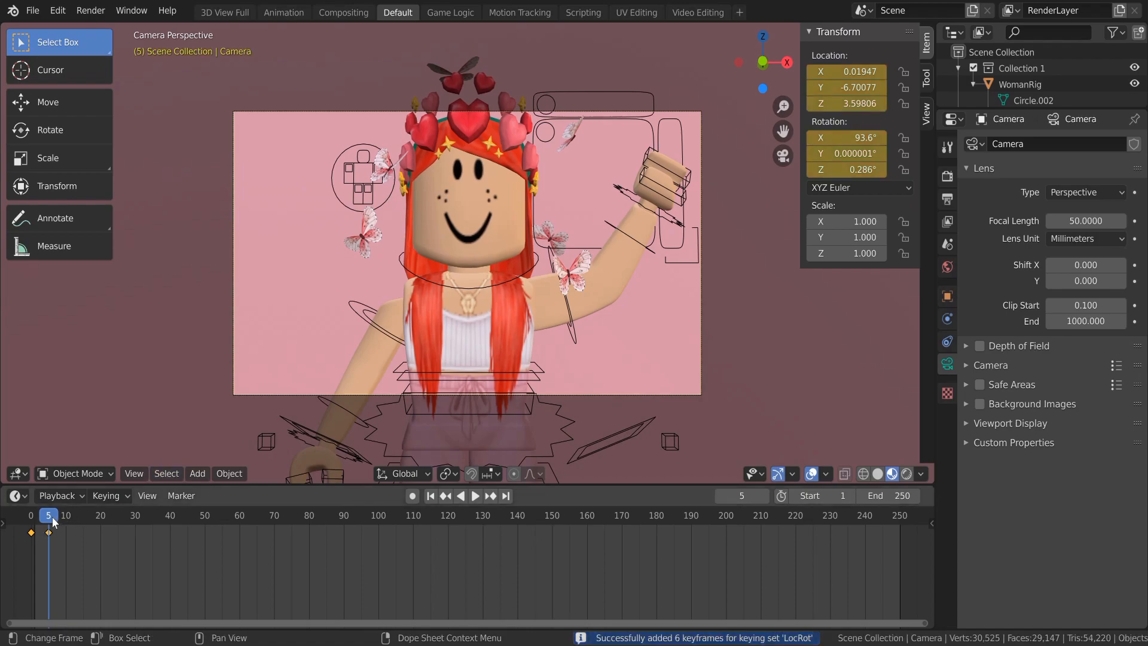
At frame 20, try flying the camera past the raised arm to about X 4.19, Y -4.82, Z 3.72 and keyframing it
key("space")
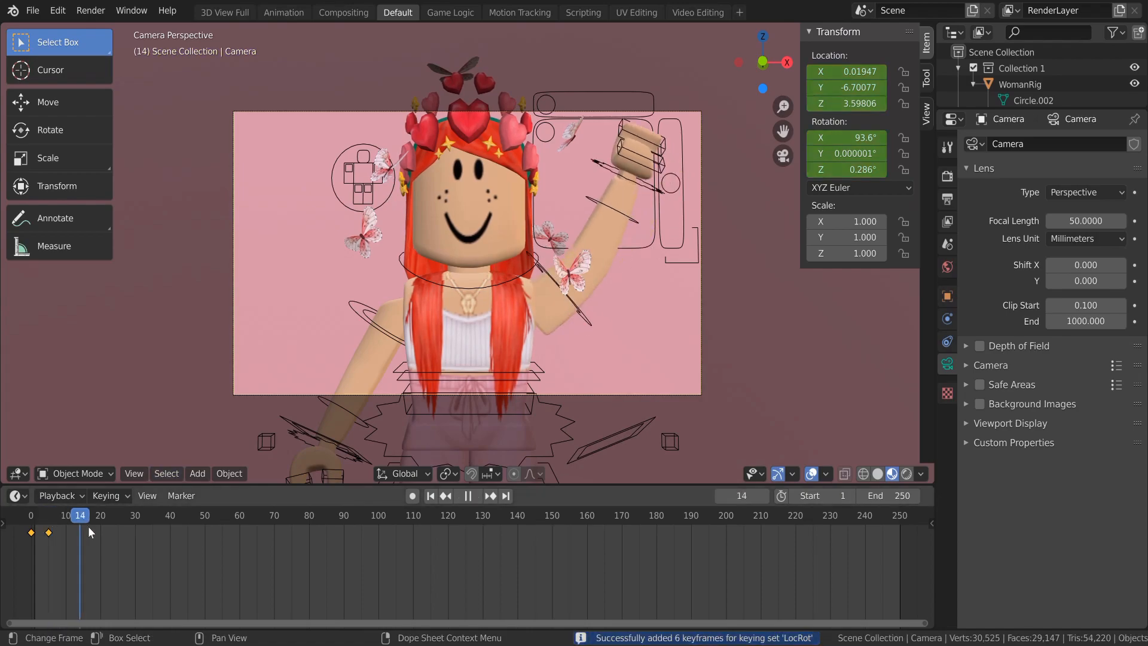
left_click_drag(88, 526, 91, 522)
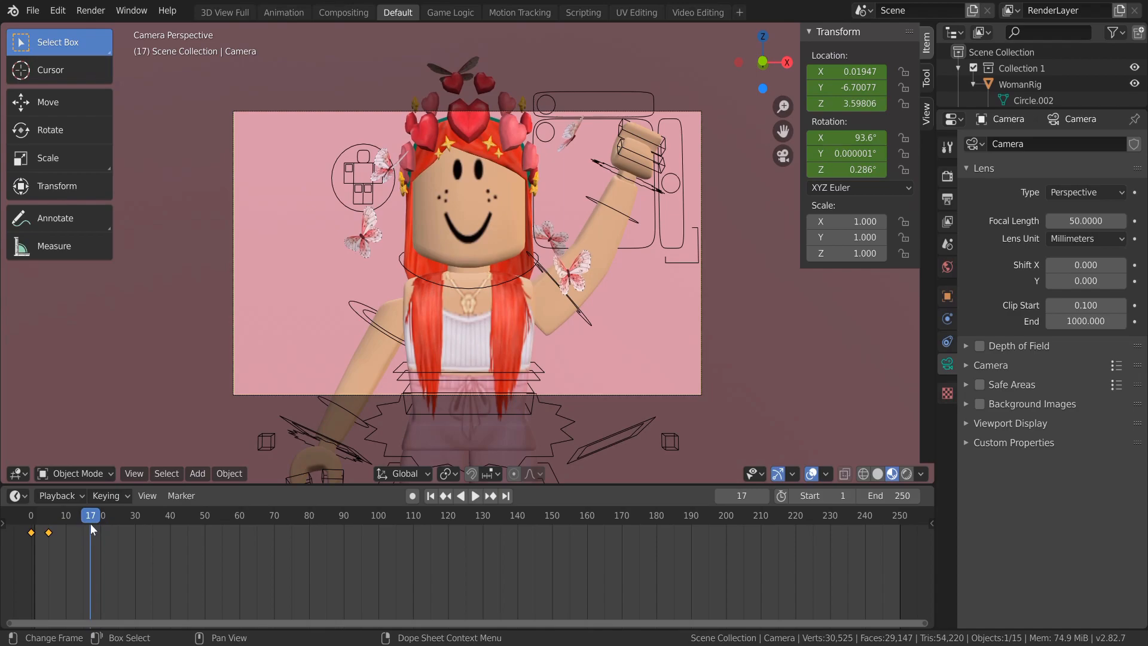
left_click_drag(92, 522, 100, 522)
key("shift+grave")
key("d")
key("w")
left_click(467, 253)
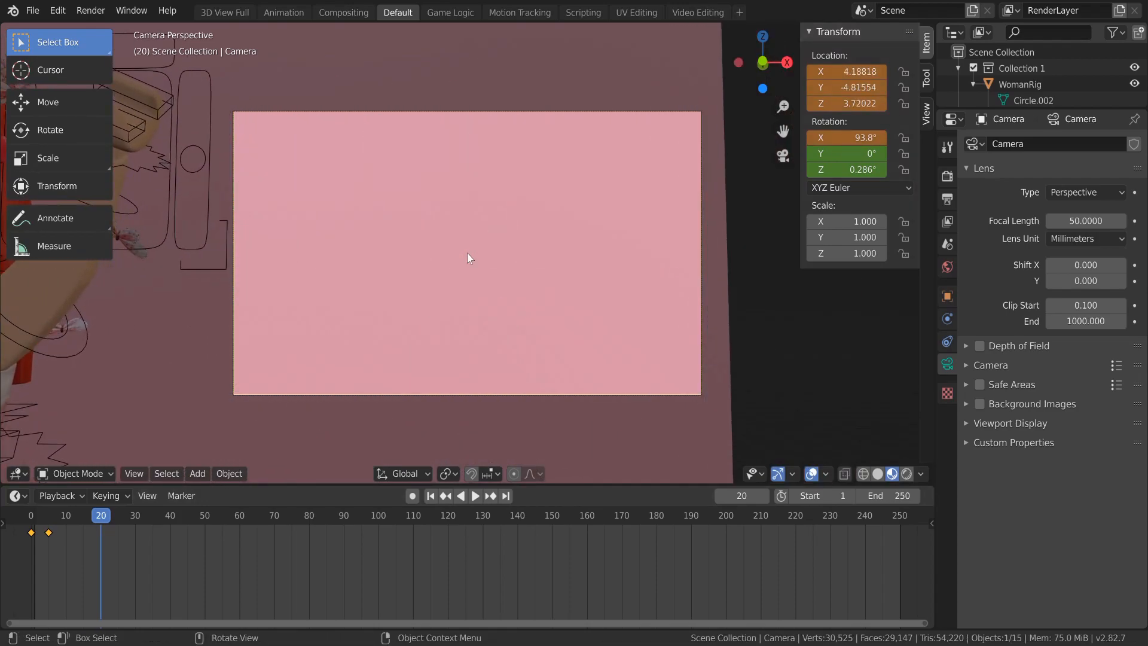
key("i")
Play the camera animation from frame 0, and undo the camera's exit move and keyframe at frame 20
left_click_drag(98, 522, 22, 519)
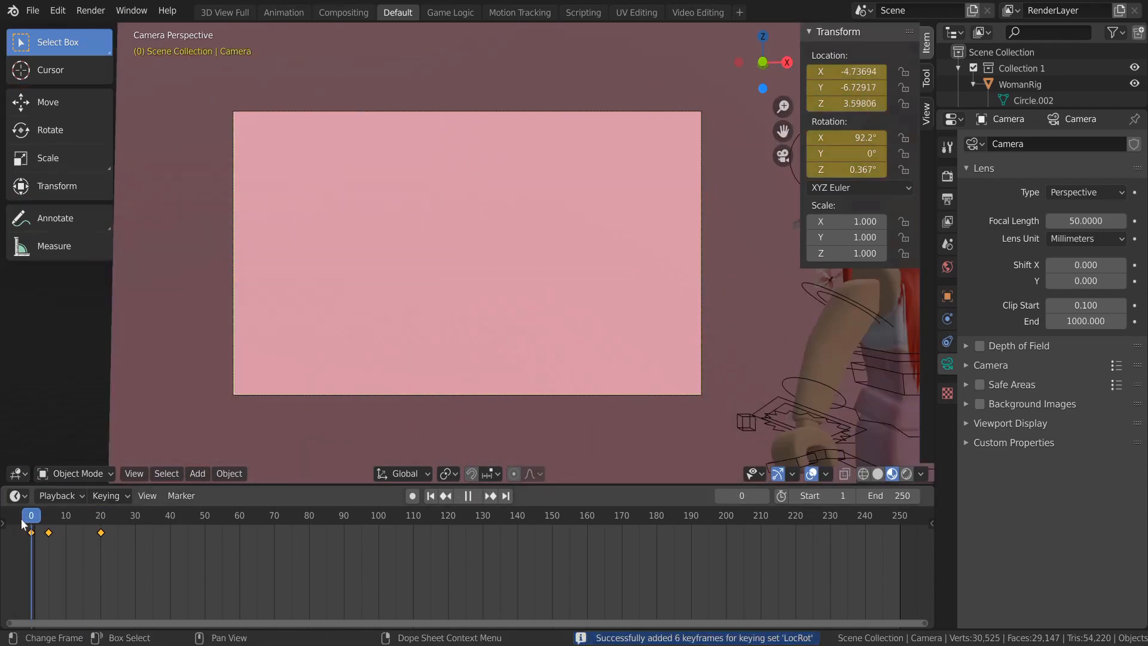
left_click(478, 498)
left_click(479, 498)
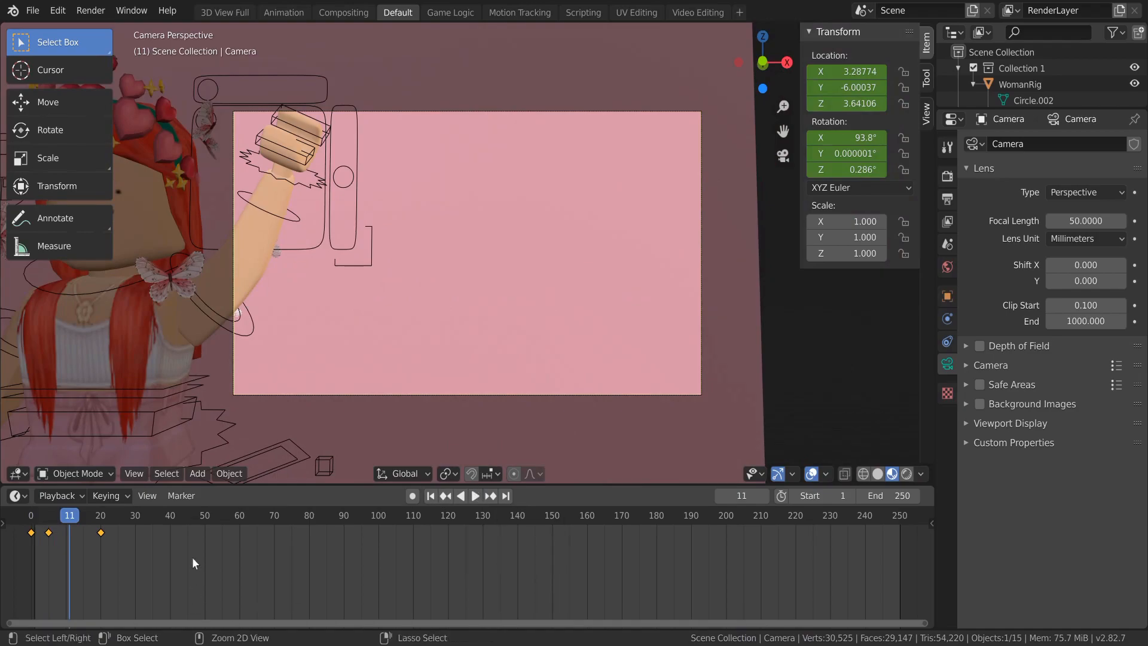
left_click(99, 542)
key("ctrl+z")
At frame 20, insert a camera keyframe that holds the centered framing of the character, and play back the held section
left_click_drag(96, 519, 87, 517)
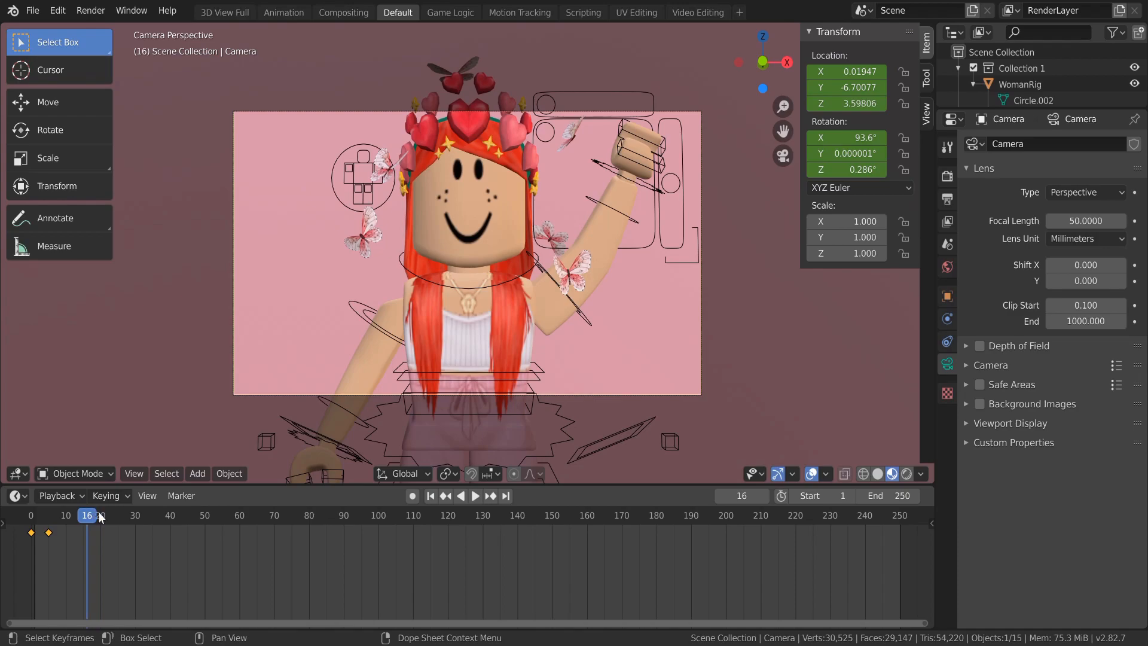
left_click_drag(48, 517, 99, 538)
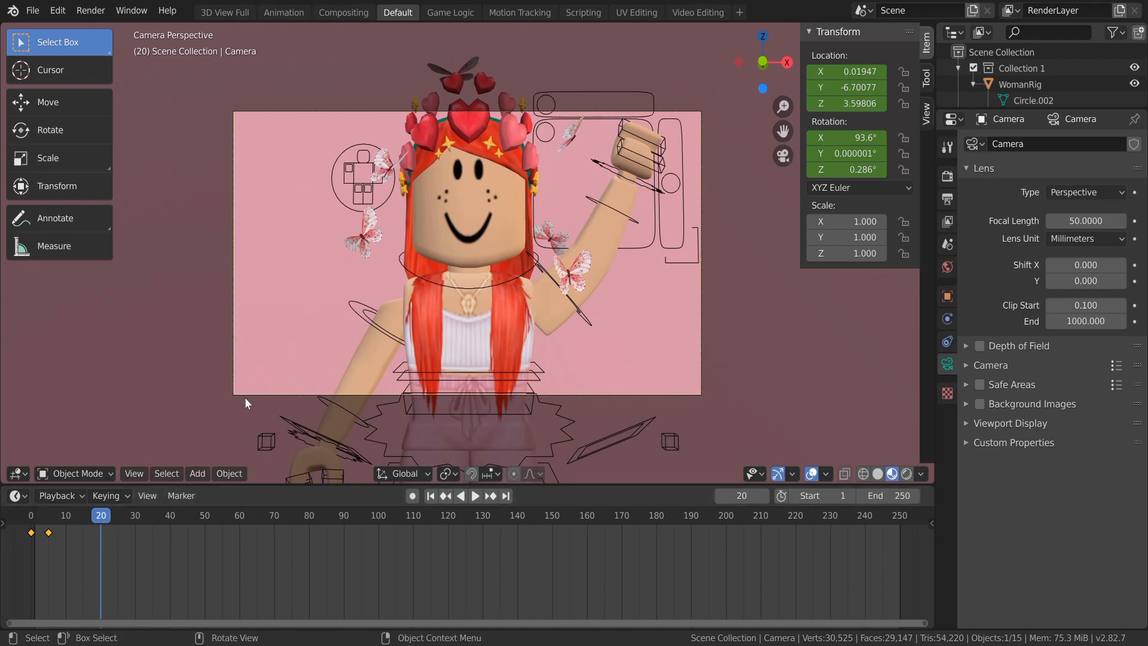
key("i")
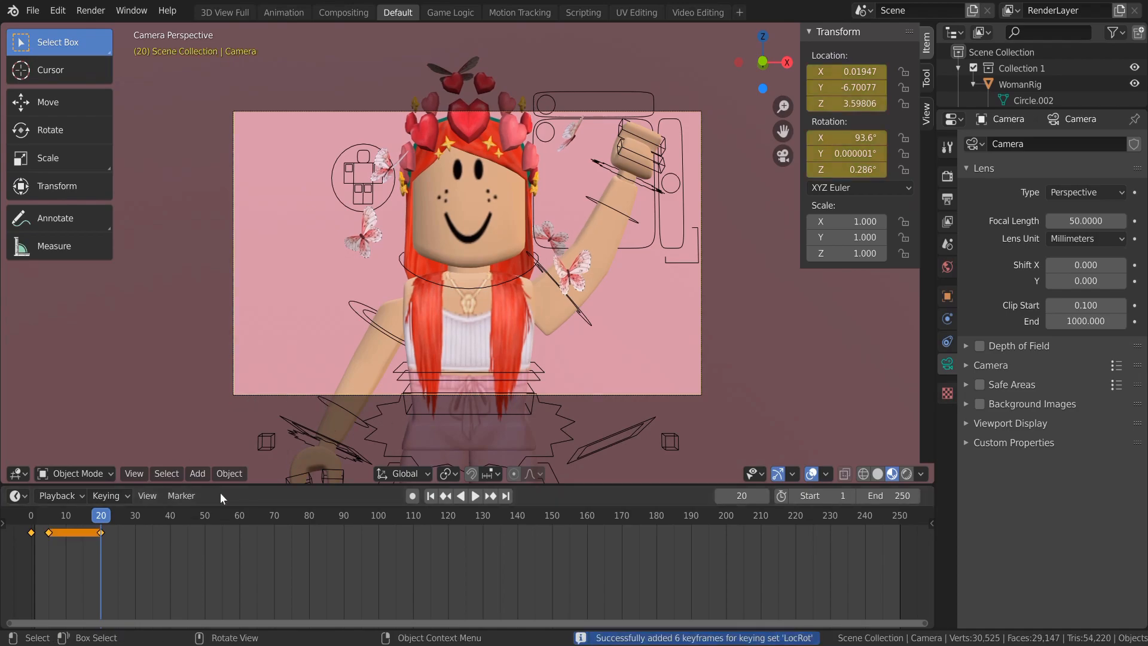
left_click(58, 515)
key("space")
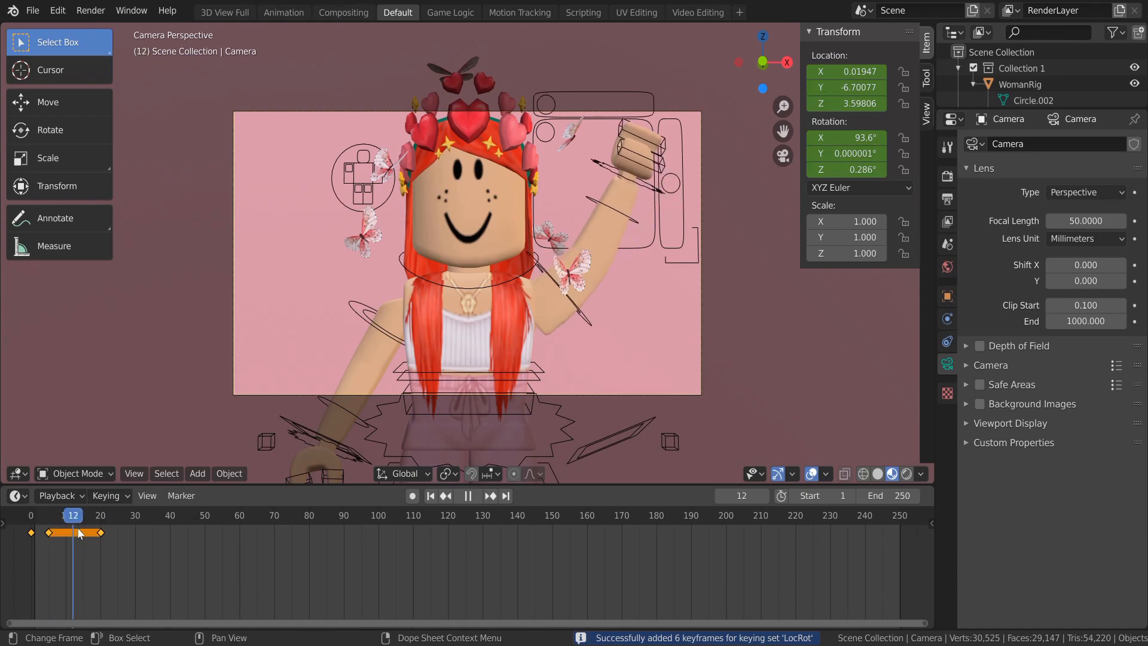
At frame 25, fly the camera past the raised arm to about X 3.94, Y -4.30, Z 3.75, and insert a location and rotation keyframe
left_click(49, 538)
left_click_drag(84, 544, 120, 552)
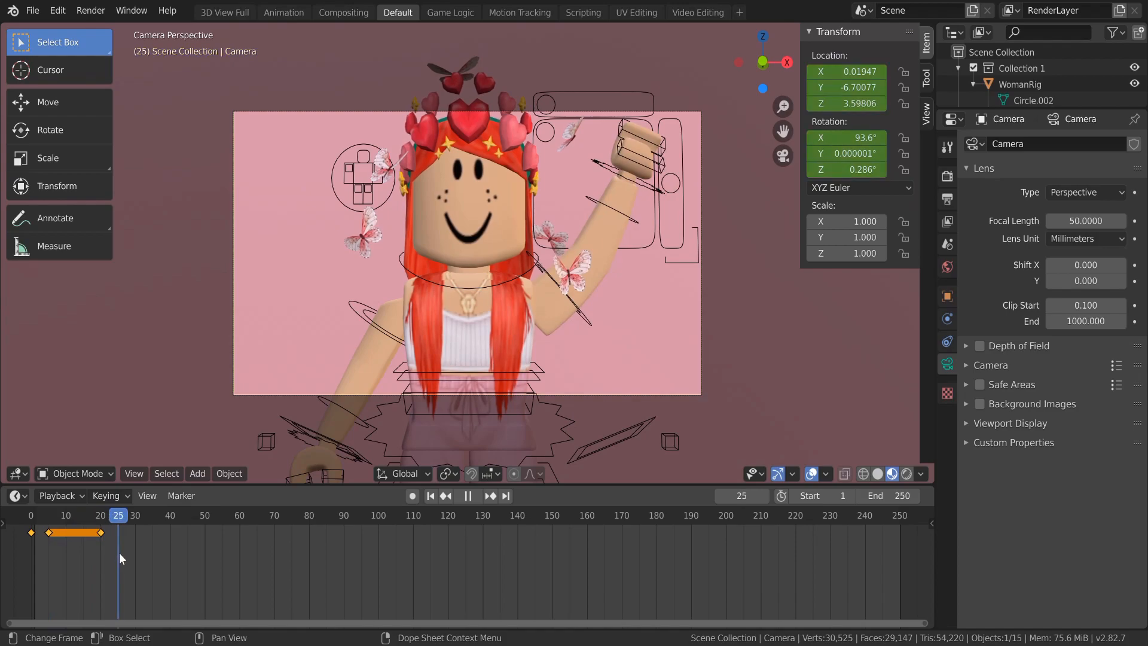
key("space")
key("shift+grave")
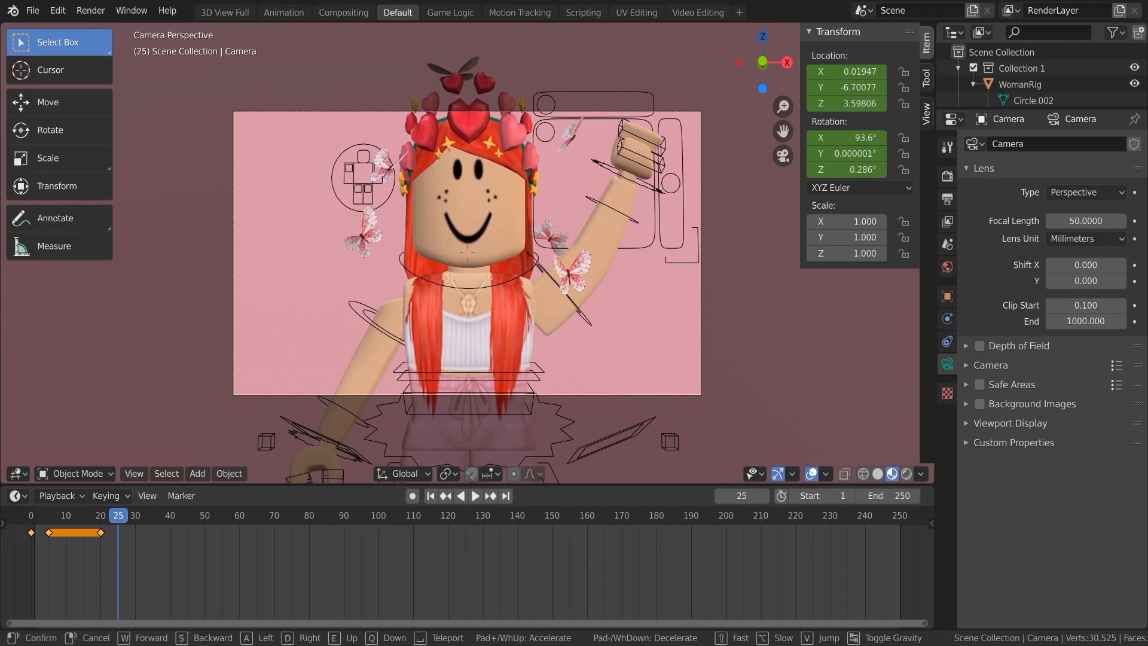
key("d")
key("w")
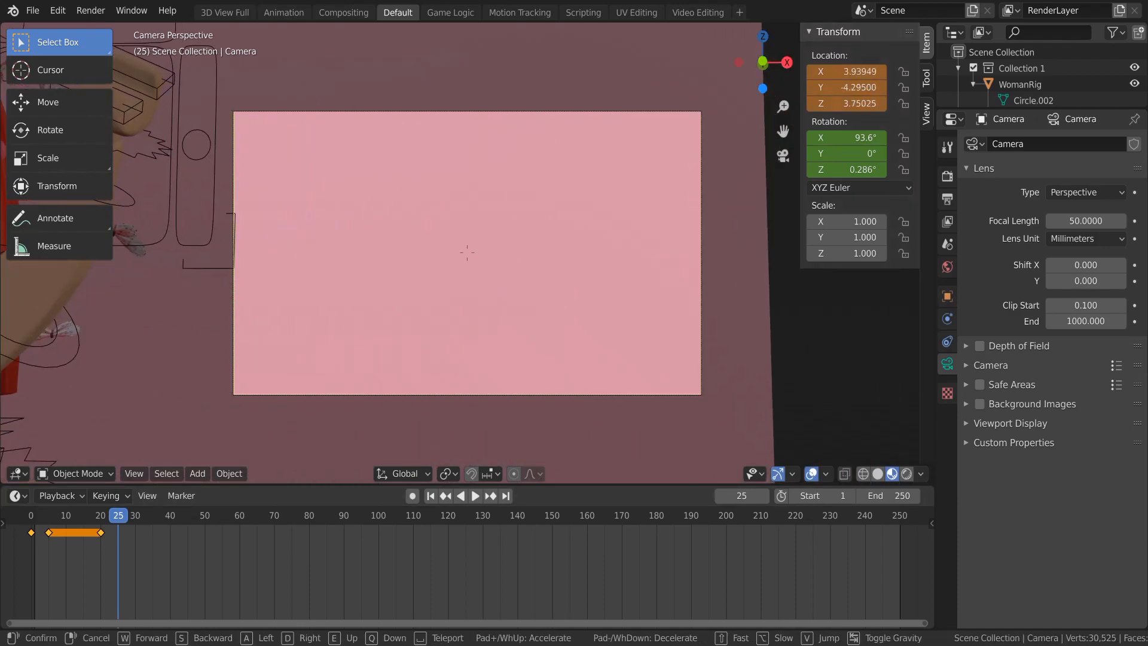
key("Return")
key("i")
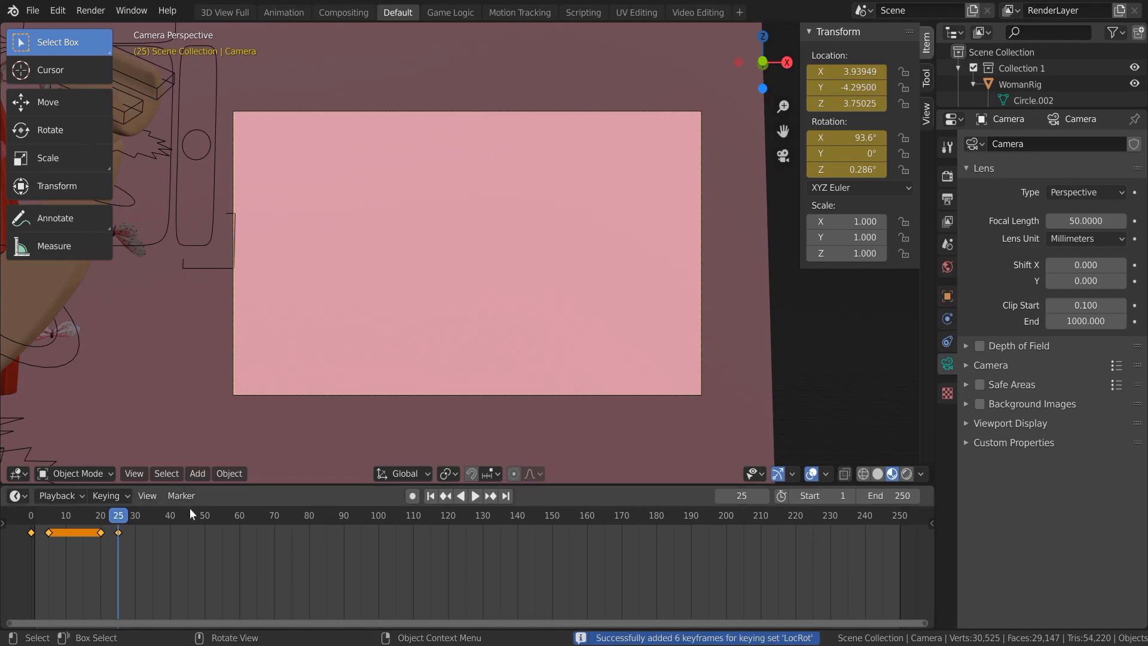
Play the complete camera animation from frame 0 to review it, and return to frame 0
left_click(31, 515)
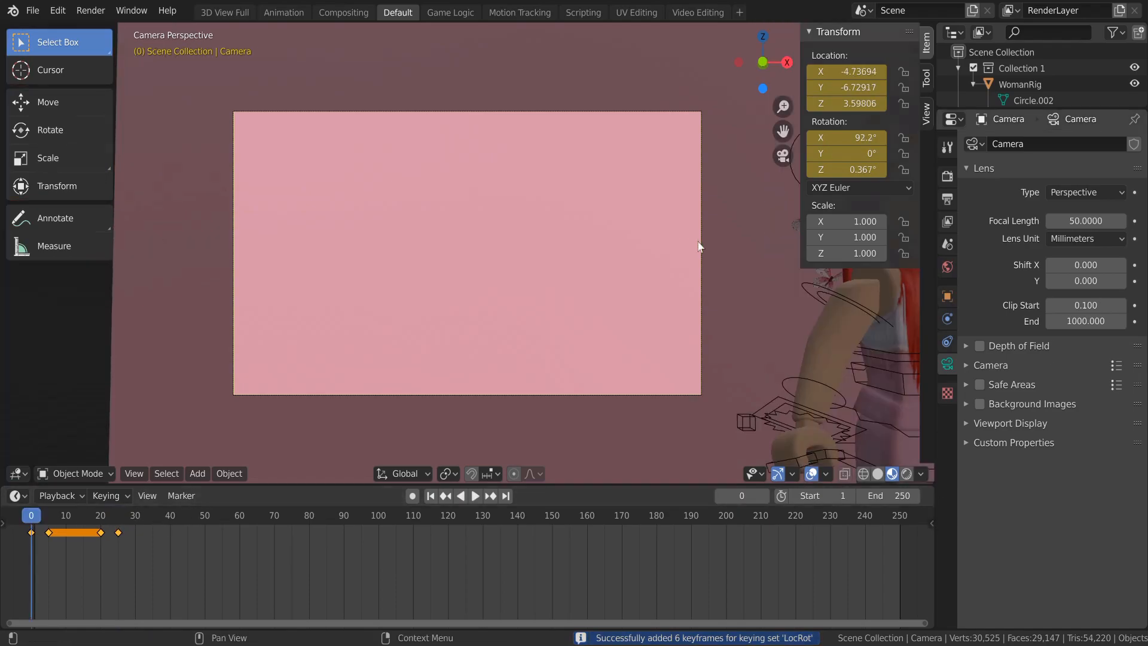
key("space")
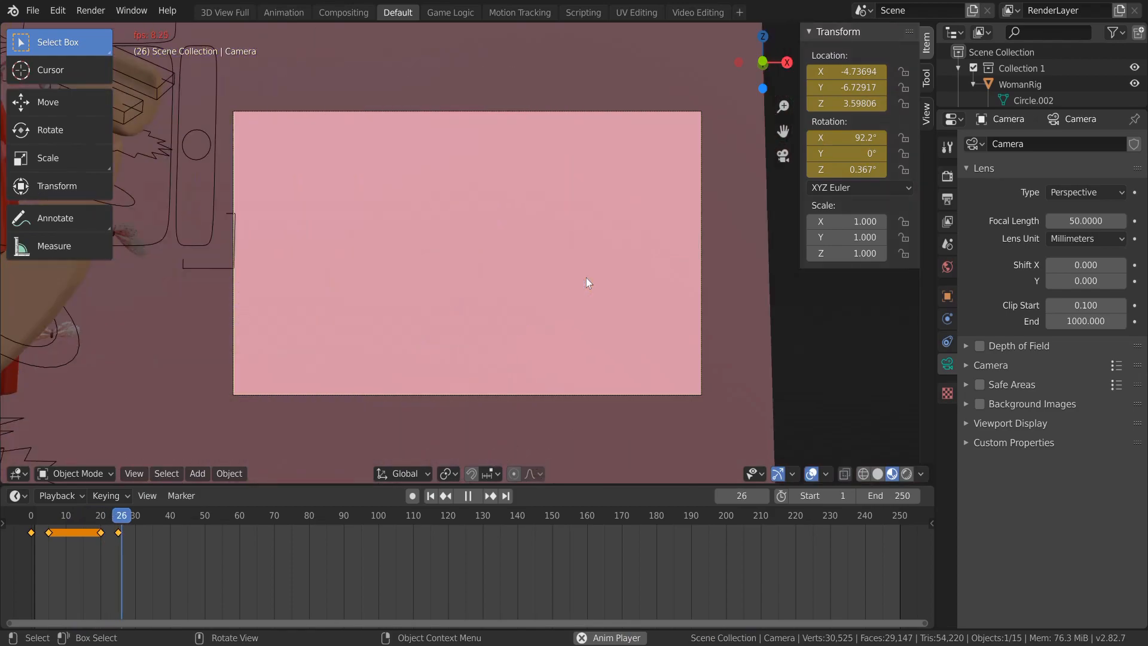
key("space")
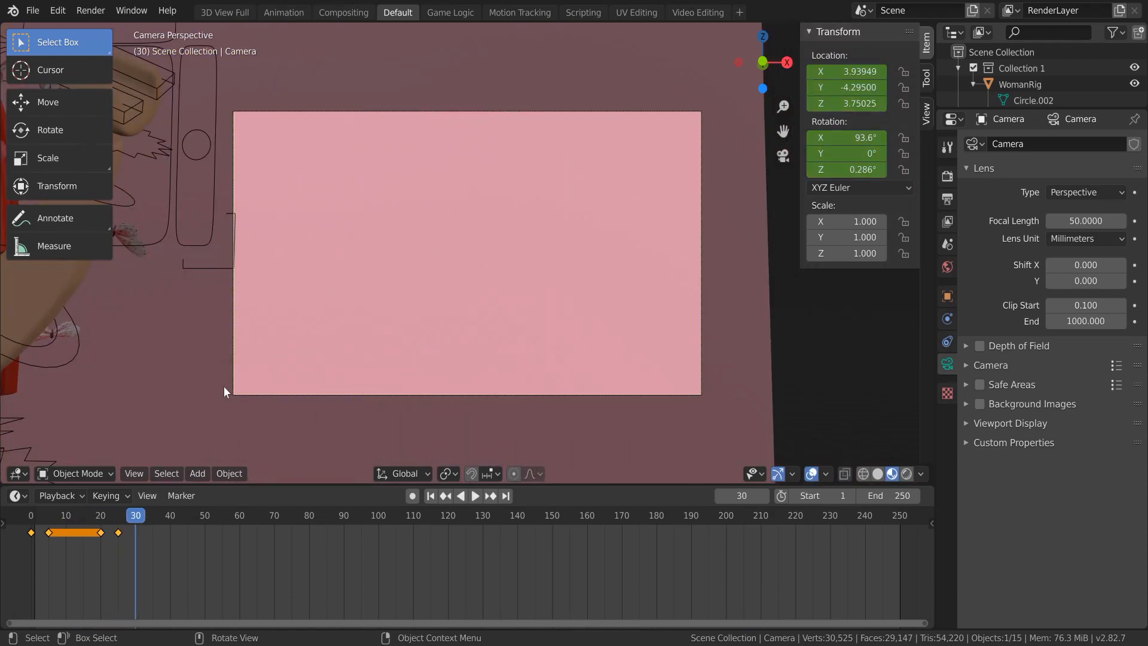
left_click_drag(122, 515, 931, 514)
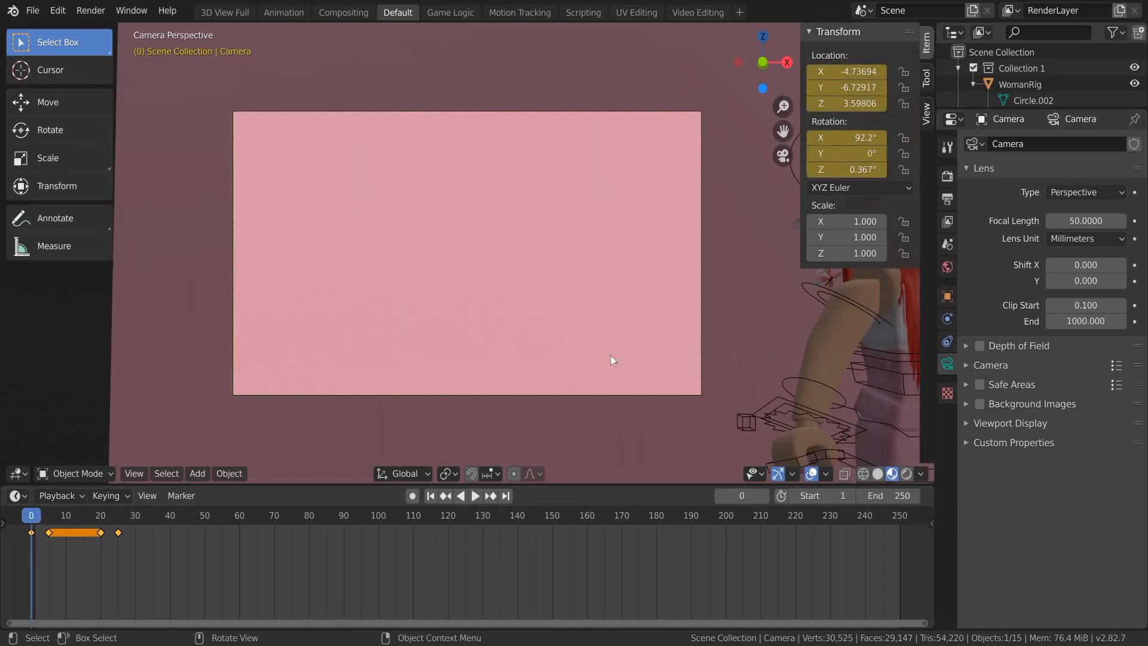
Play back the camera animation from frame 0 through the camera view and stop it after the exit move
key("KP_3")
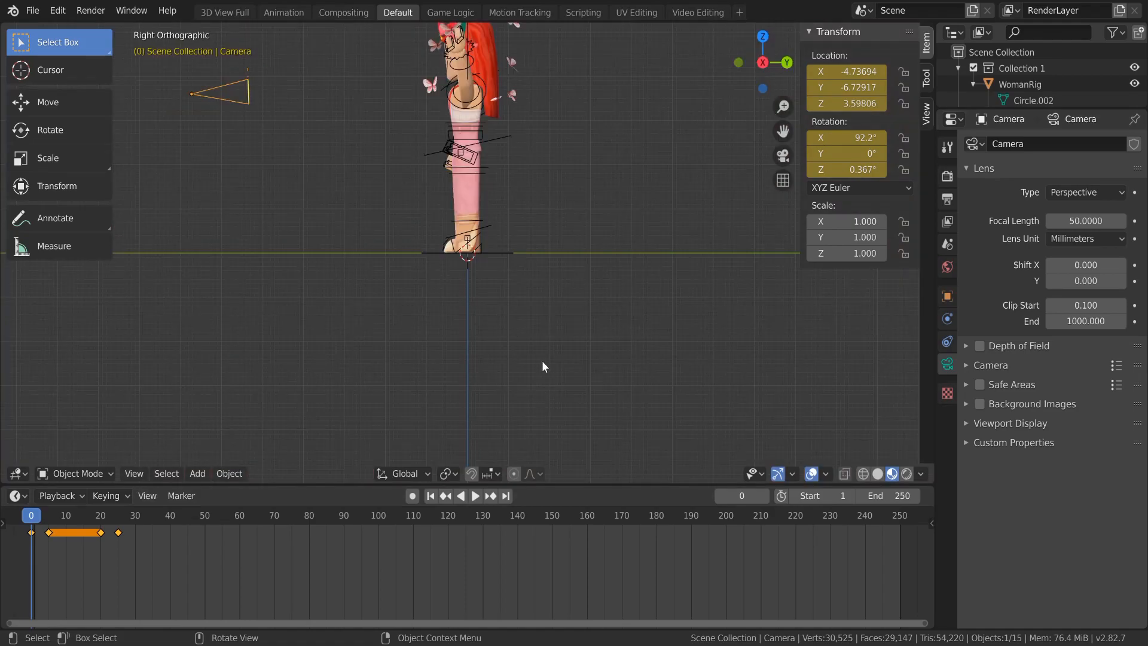
key("KP_0")
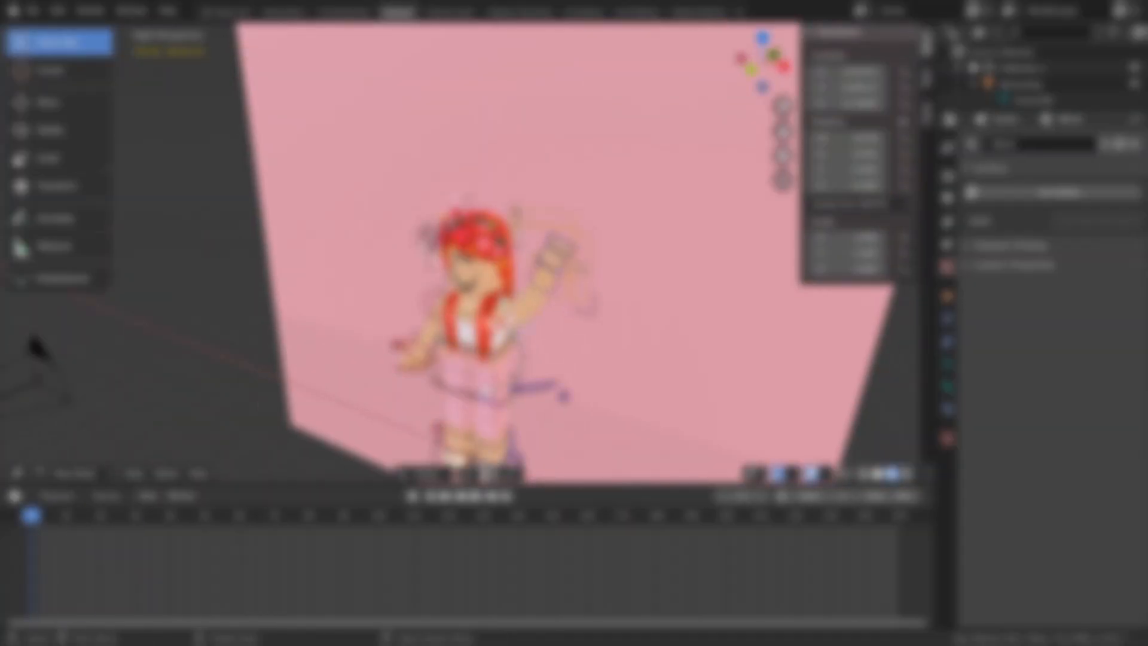
key("space")
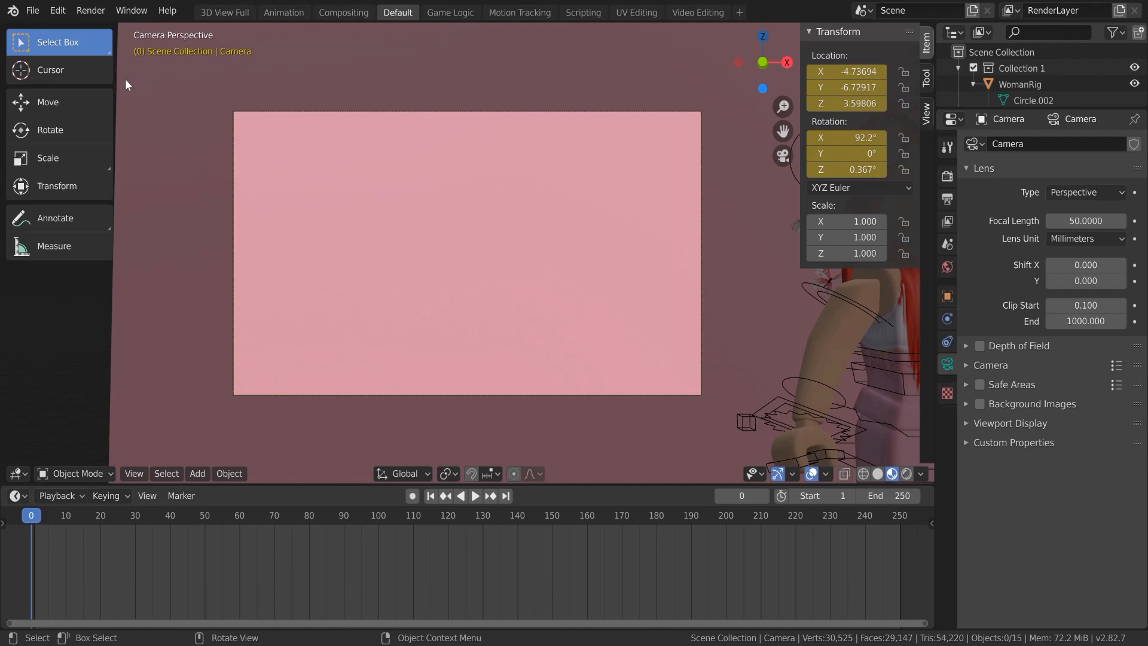
left_click(477, 496)
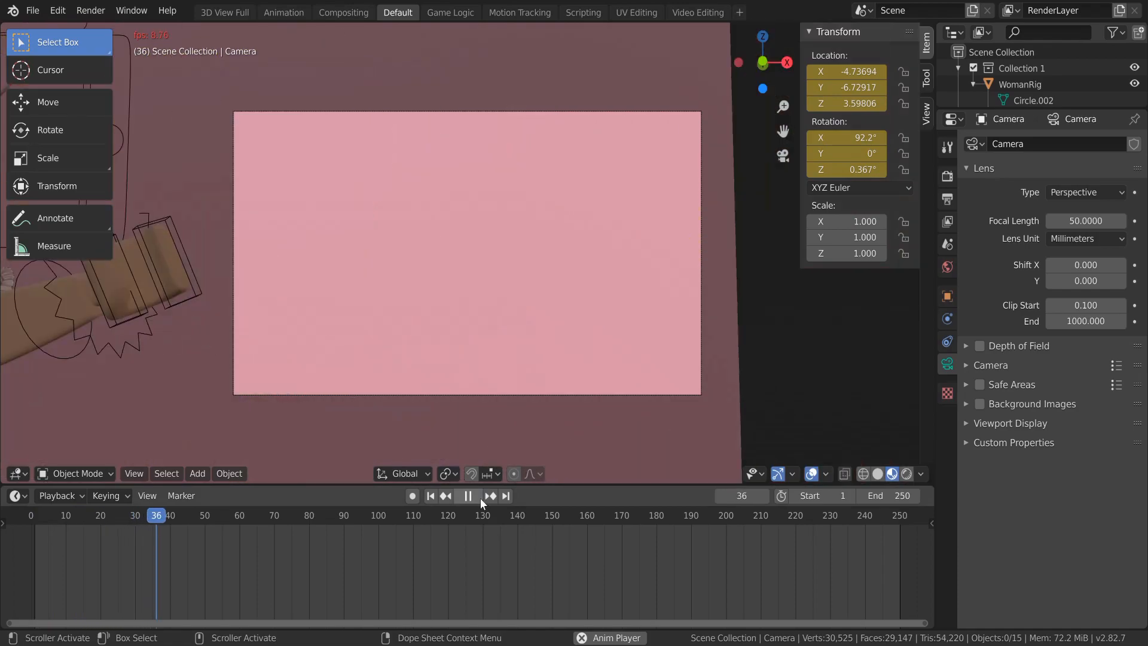
left_click(479, 498)
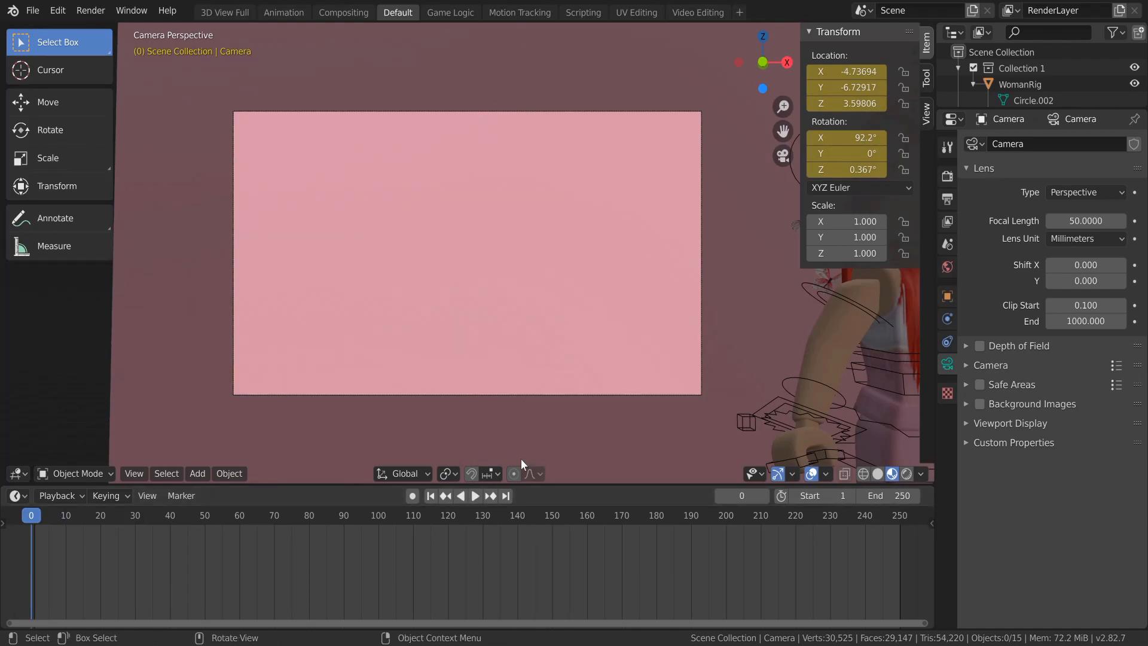
Move the playhead to frame 30 and set the animation's end frame to 30
left_click(131, 515)
key("space")
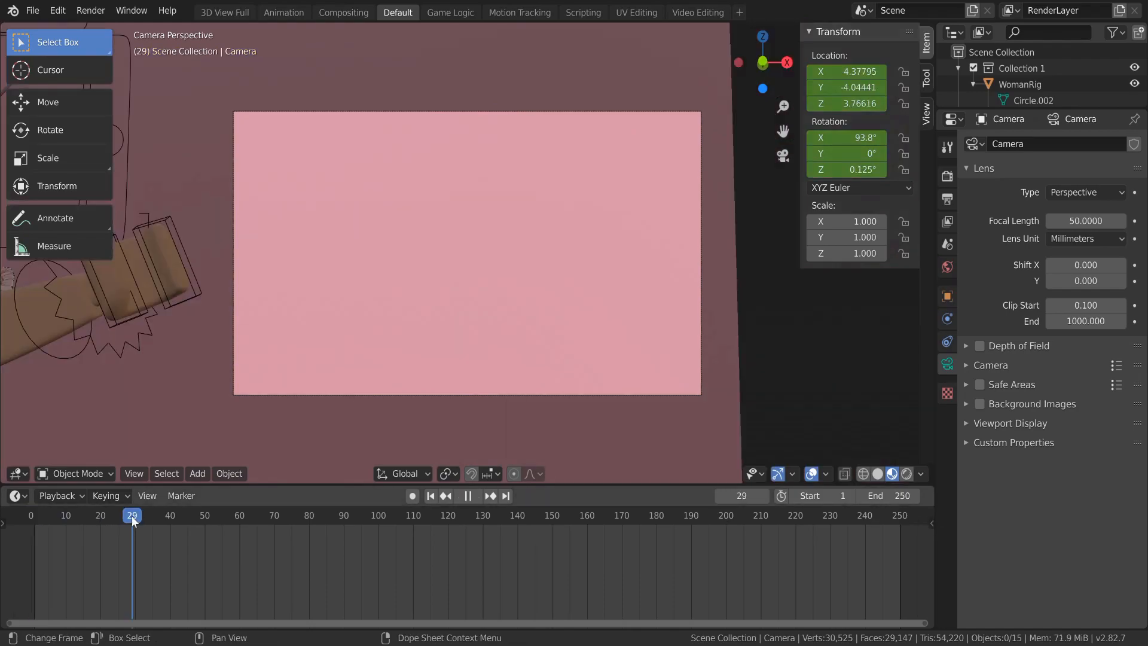
mouse_move(132, 519)
left_mouse_down()
mouse_move(120, 518)
mouse_move(131, 521)
left_mouse_up()
mouse_move(133, 522)
left_mouse_down()
mouse_move(111, 522)
mouse_move(134, 521)
left_mouse_up()
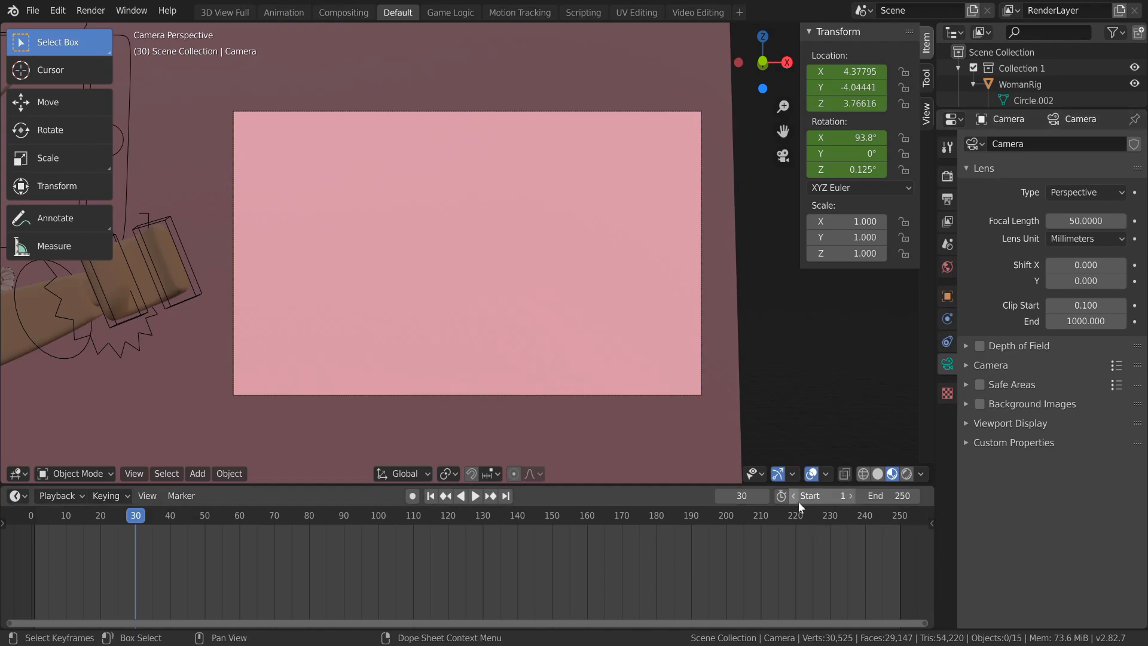
left_click(879, 496)
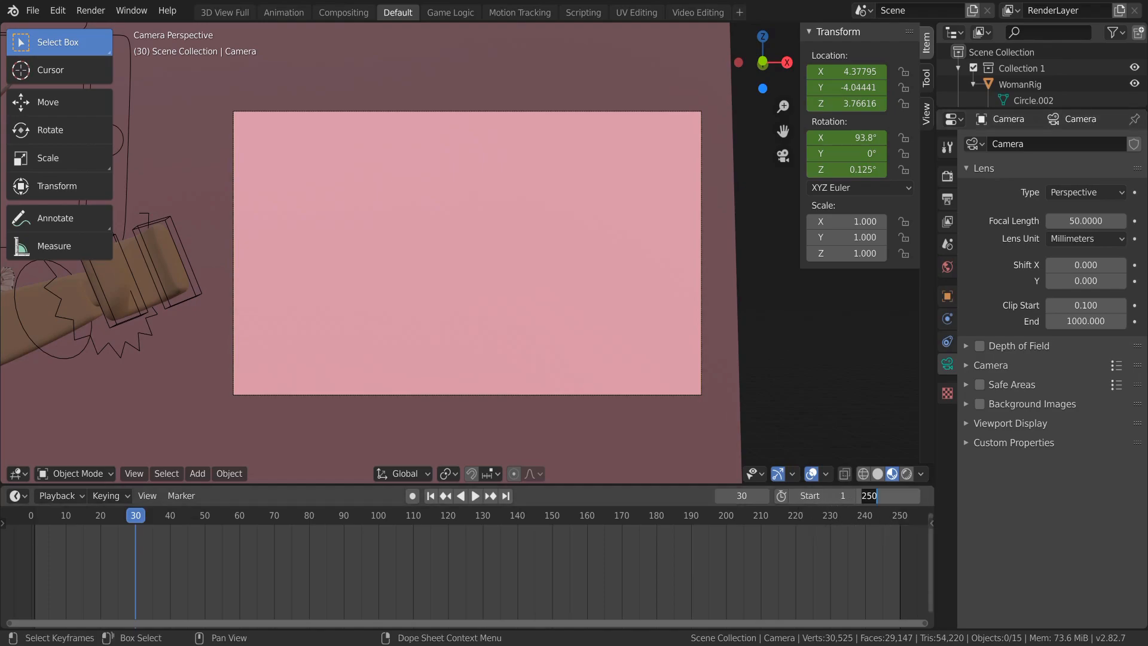
type("30")
key("Return")
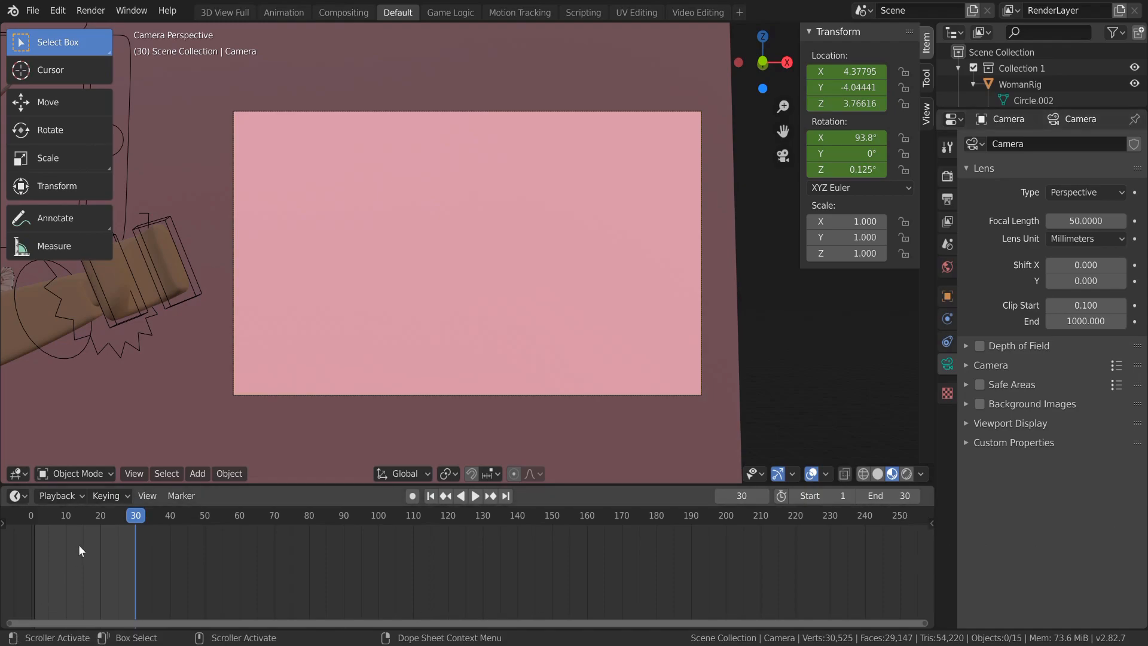
Set the render output format to PNG with RGBA color and 16-bit color depth
left_click(948, 198)
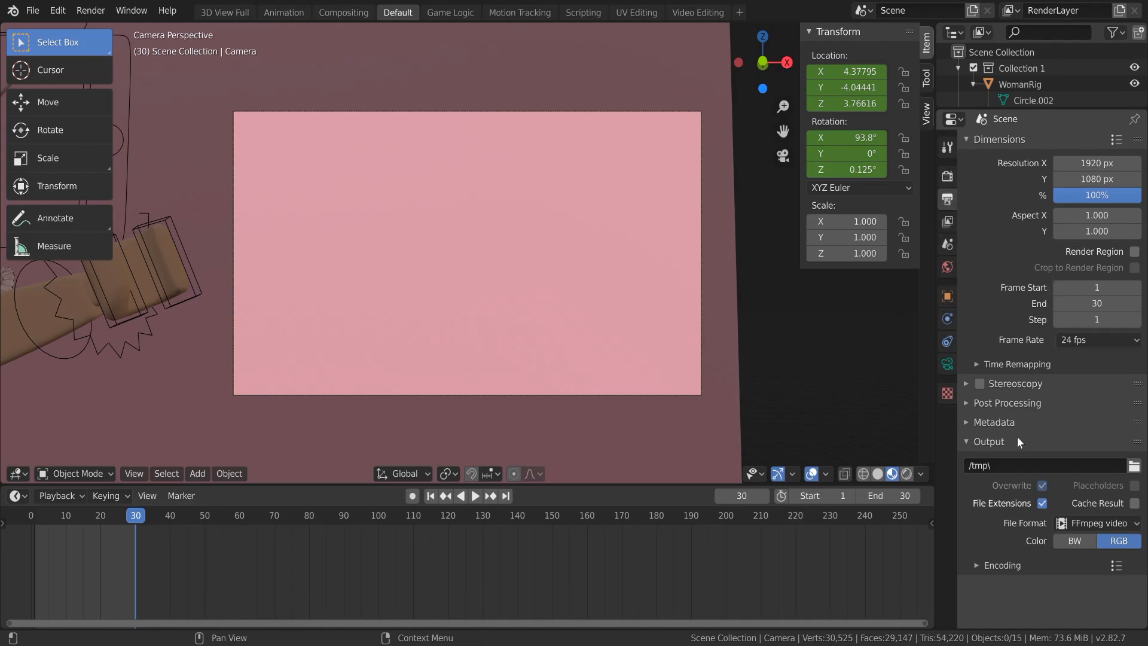
left_click(1074, 524)
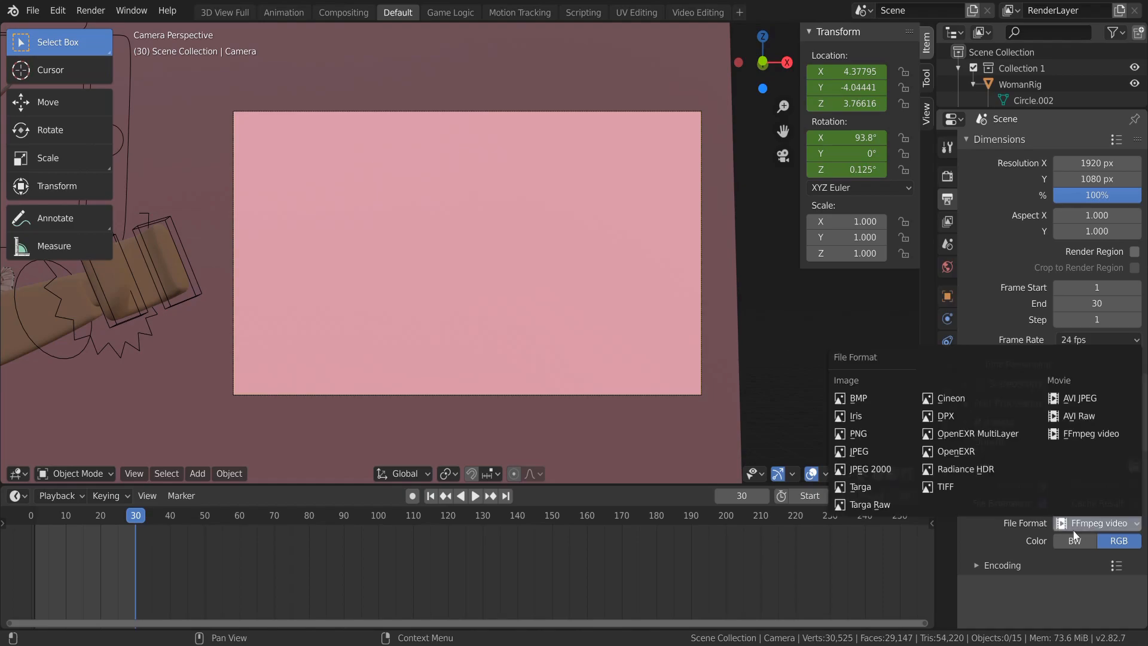
left_click(876, 434)
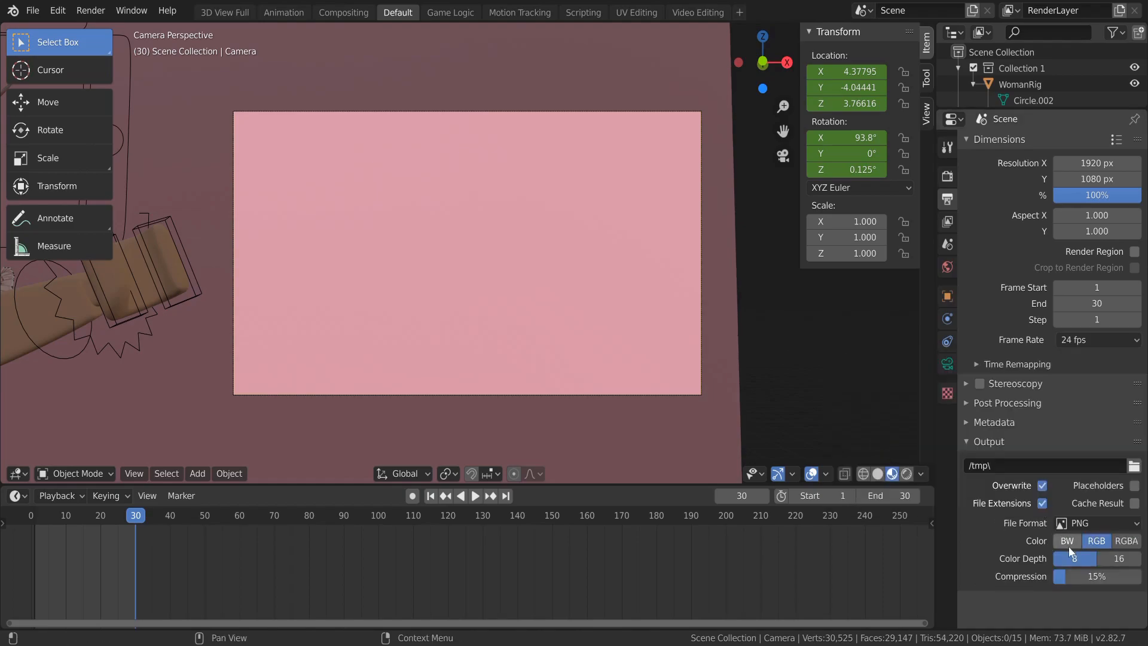
left_click(1112, 562)
left_click(1121, 543)
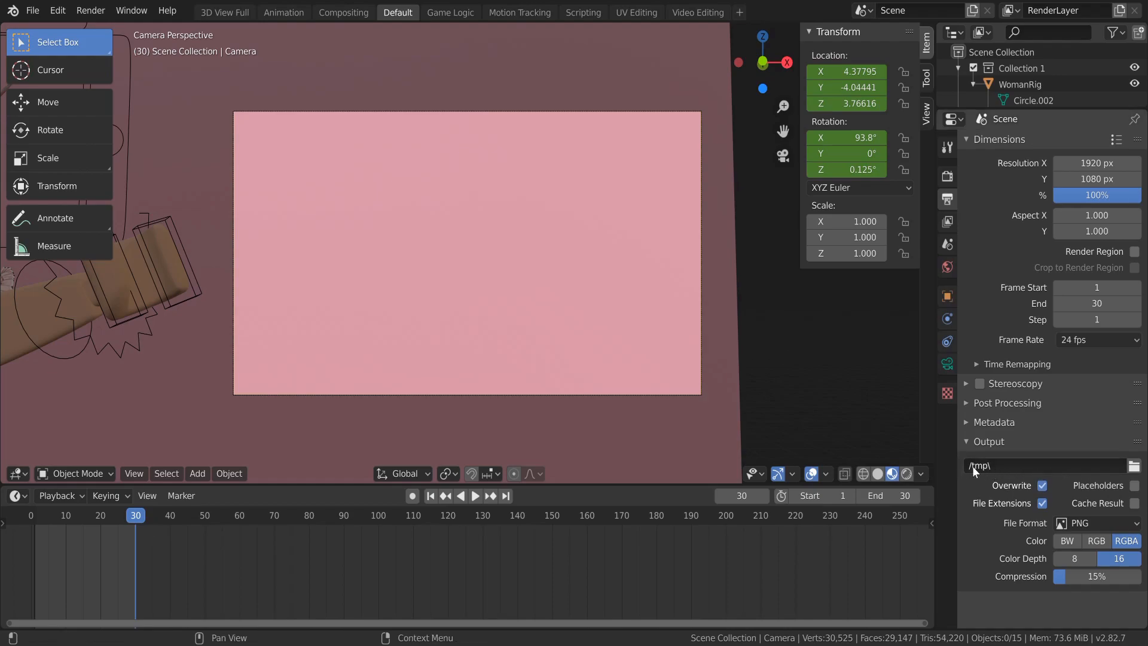
Create an "Animation Frames" folder inside the Animation Tutorial folder and set it as the render output location
left_click(1136, 467)
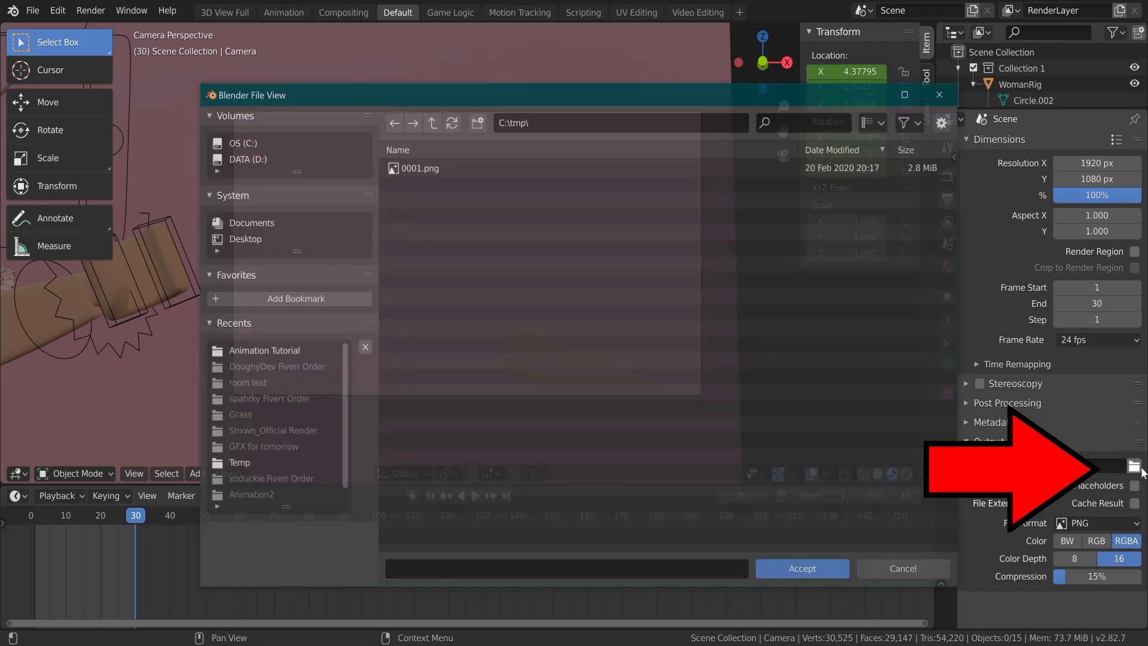
left_click(275, 352)
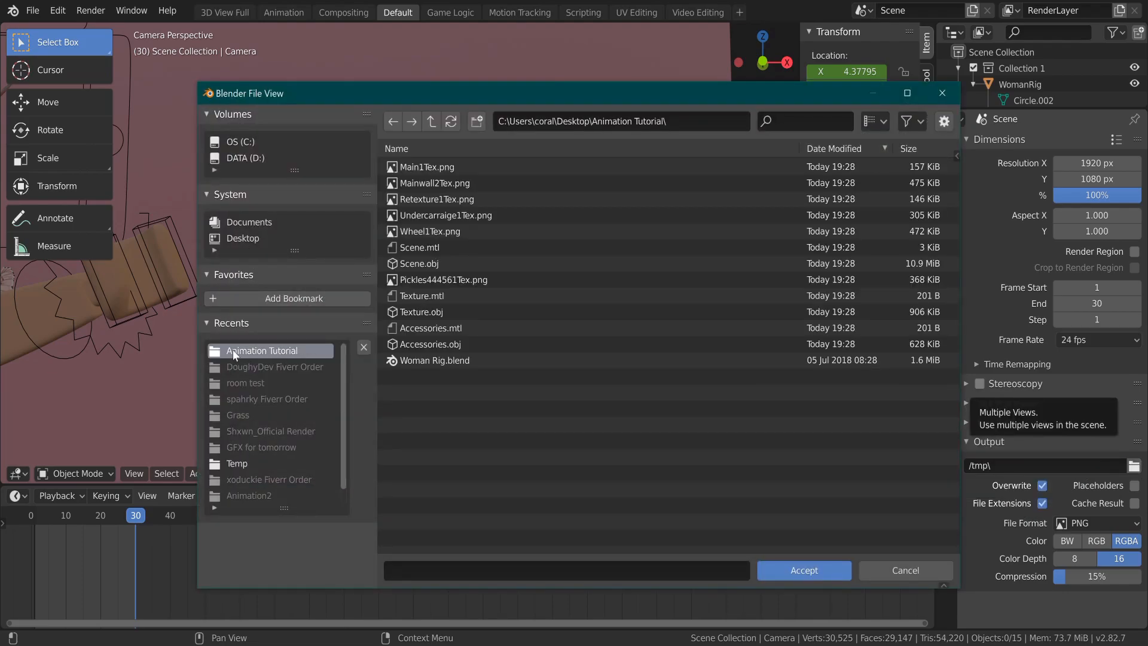
right_click(460, 412)
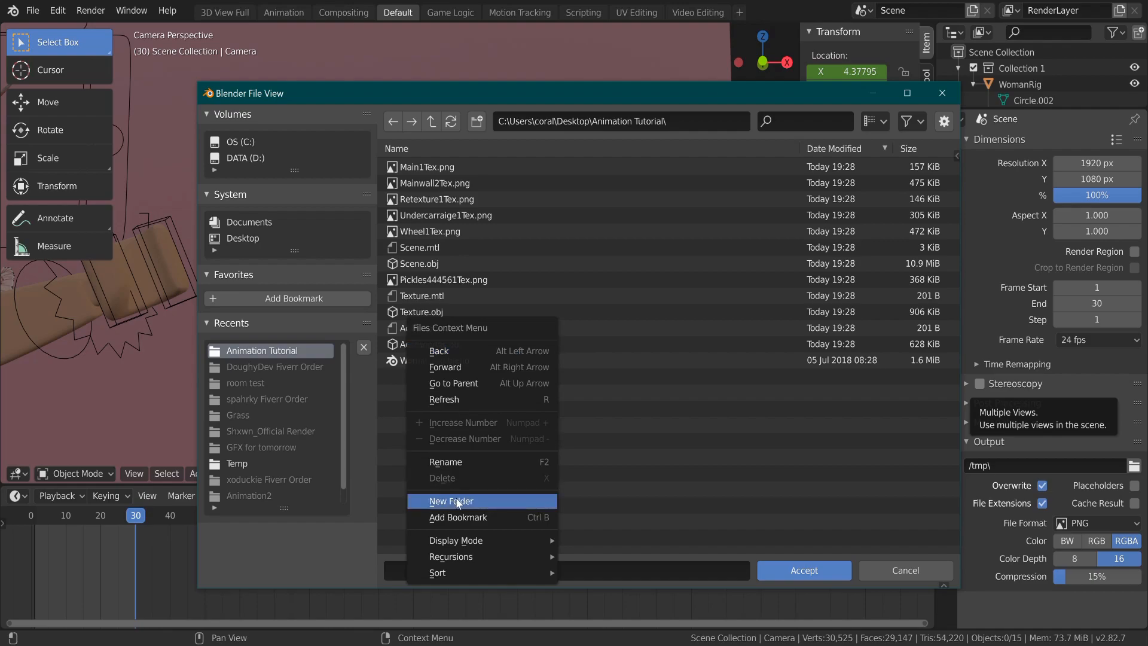
right_click(407, 414)
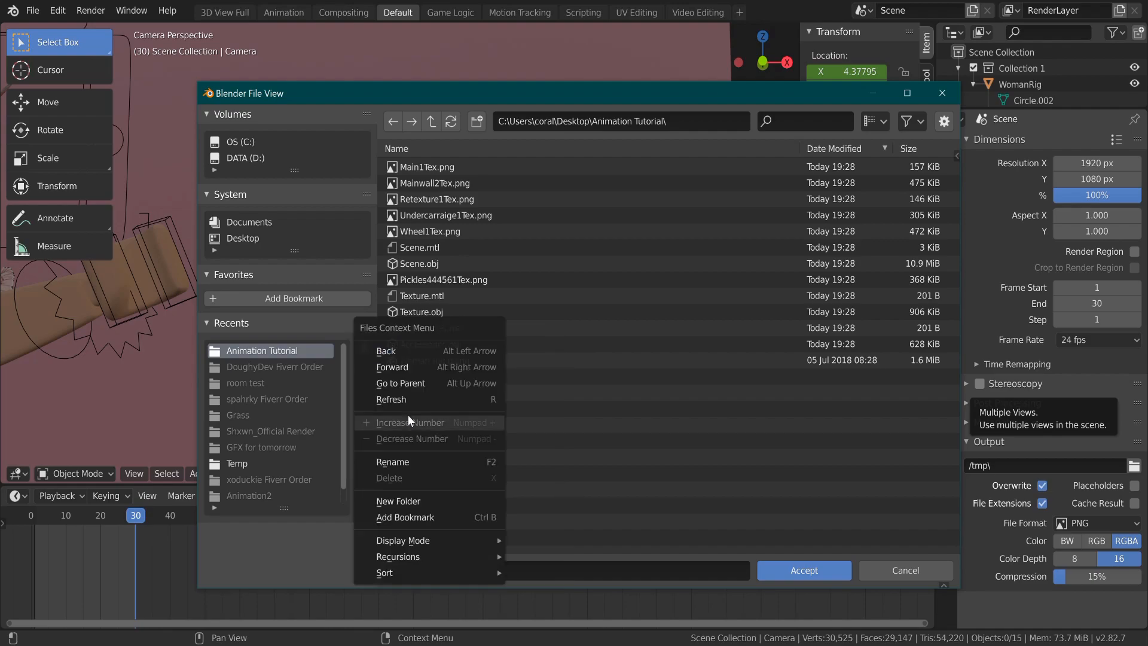
left_click(422, 503)
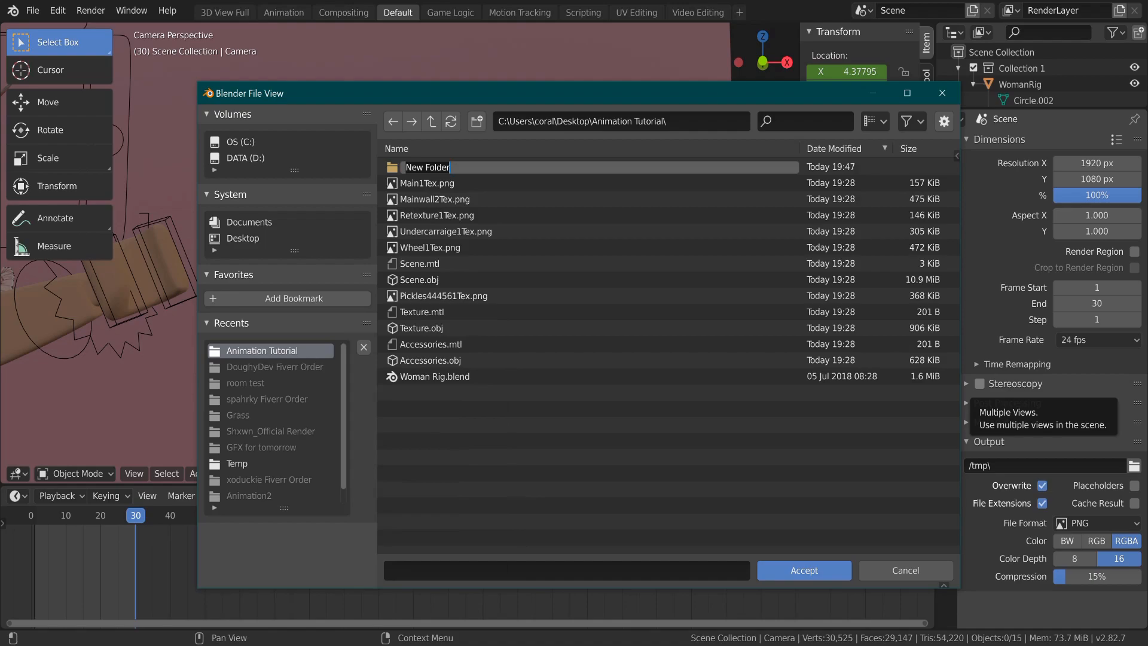
key("BackSpace")
type("Animation Frames")
key("Return")
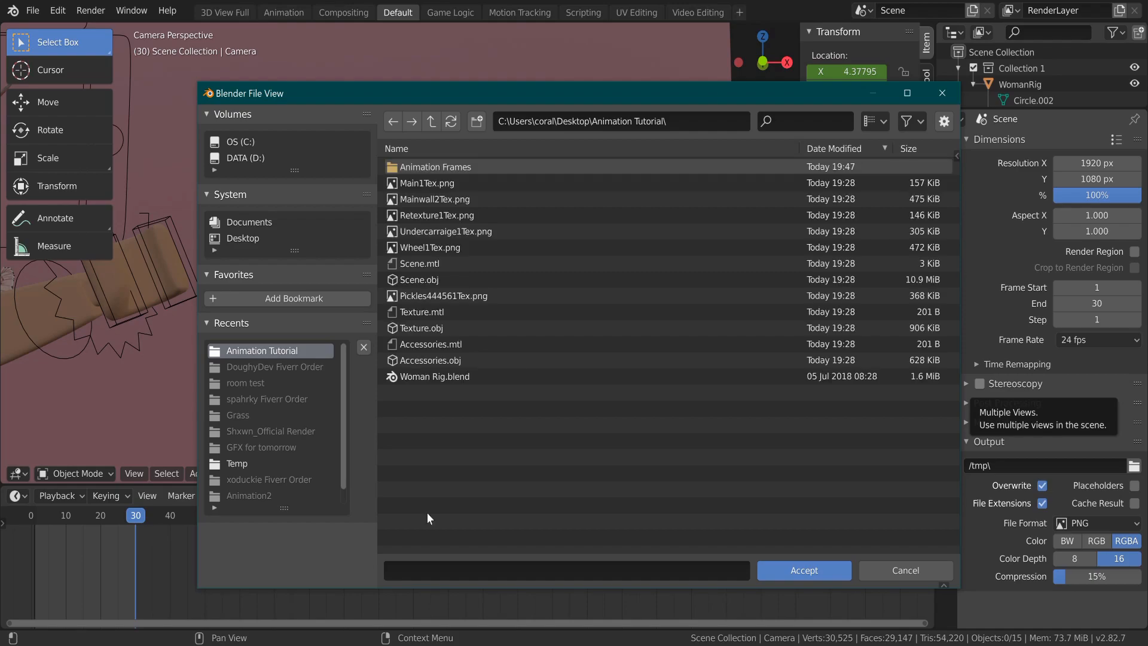
left_click(449, 167)
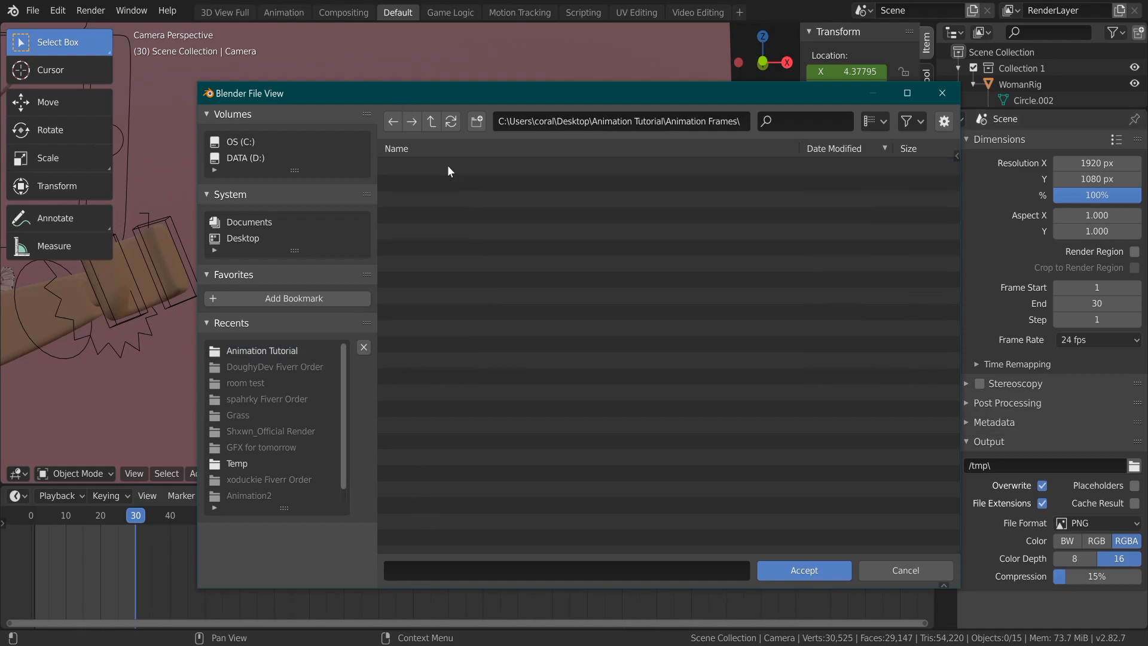
left_click(774, 576)
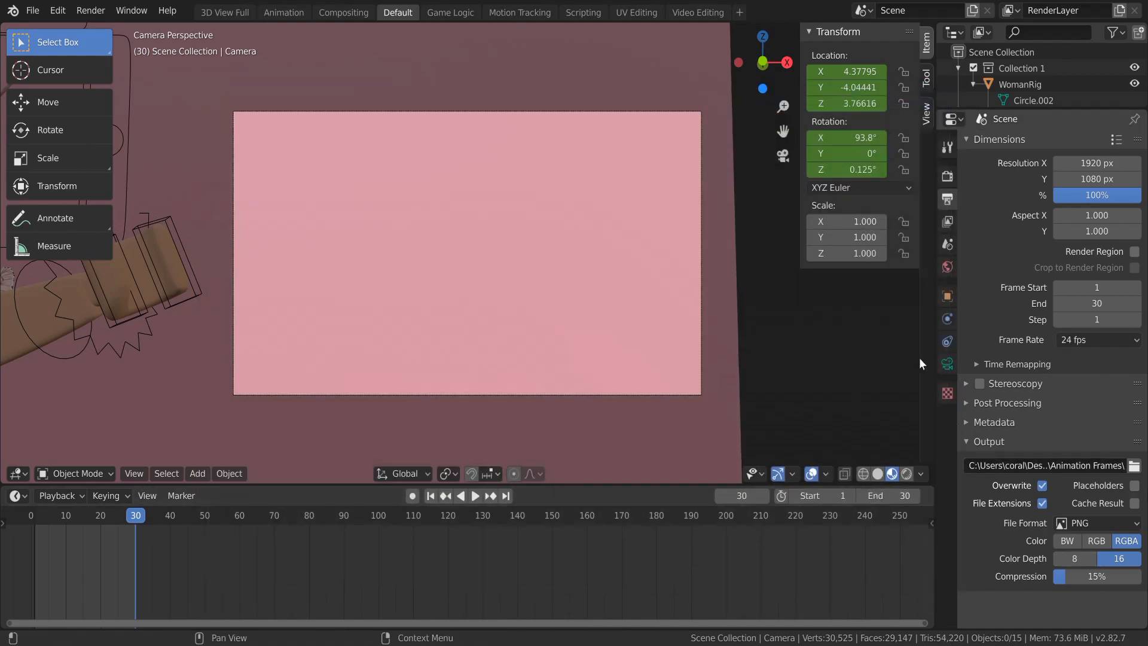
Add an area light to the scene at the world origin
left_click(83, 12)
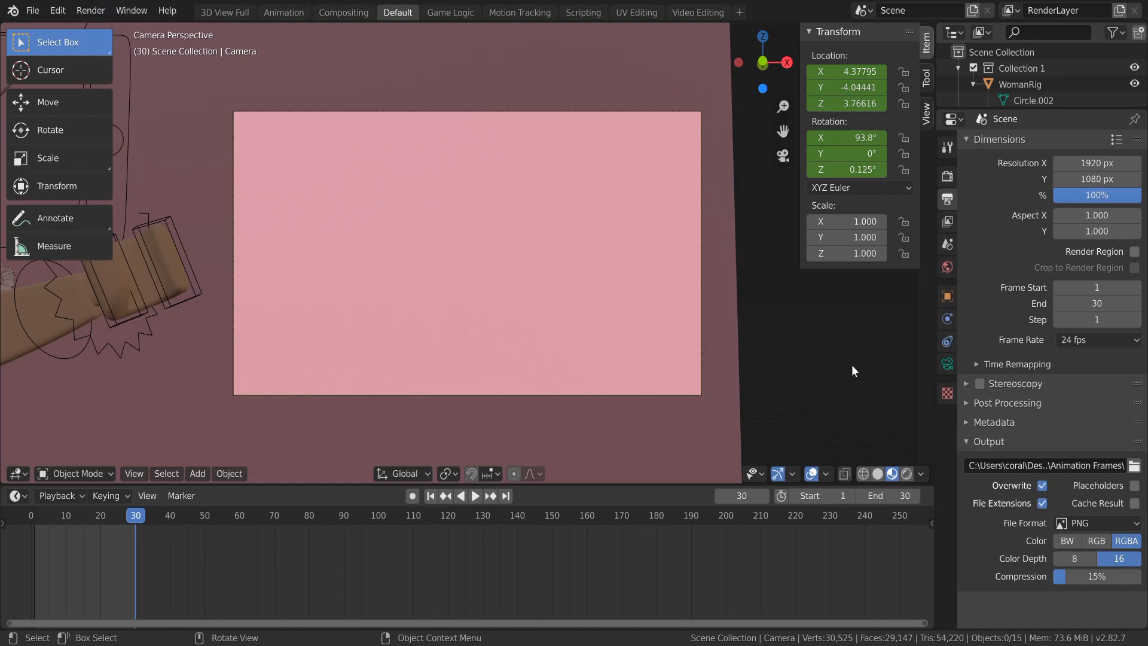
key("KP_7")
key("shift+a")
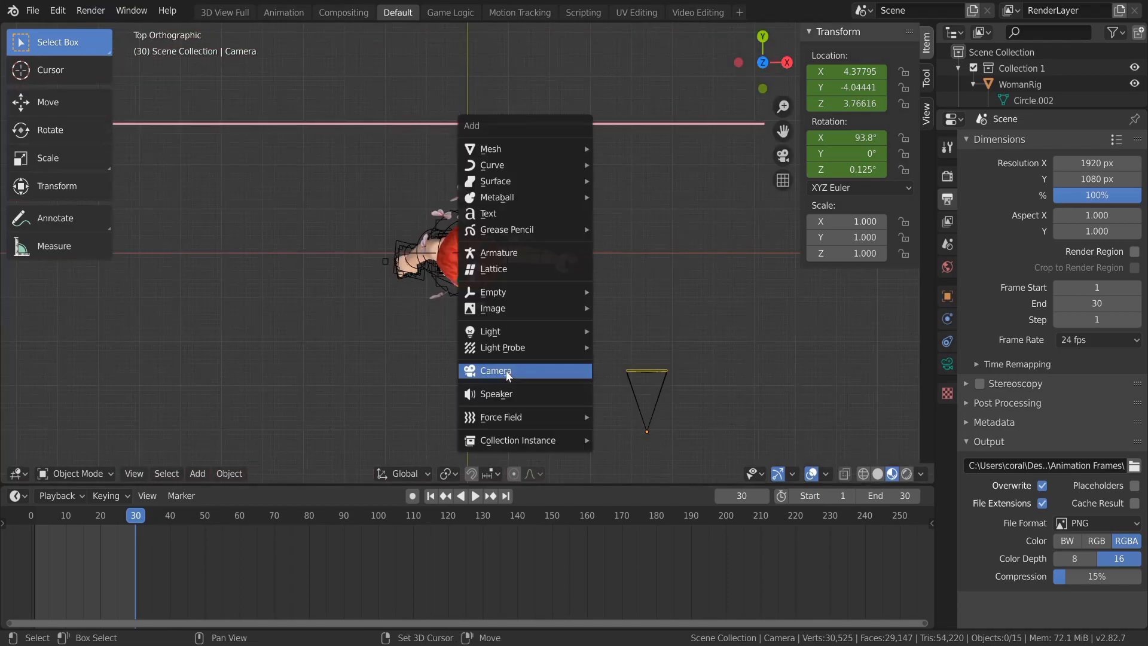
mouse_move(488, 332)
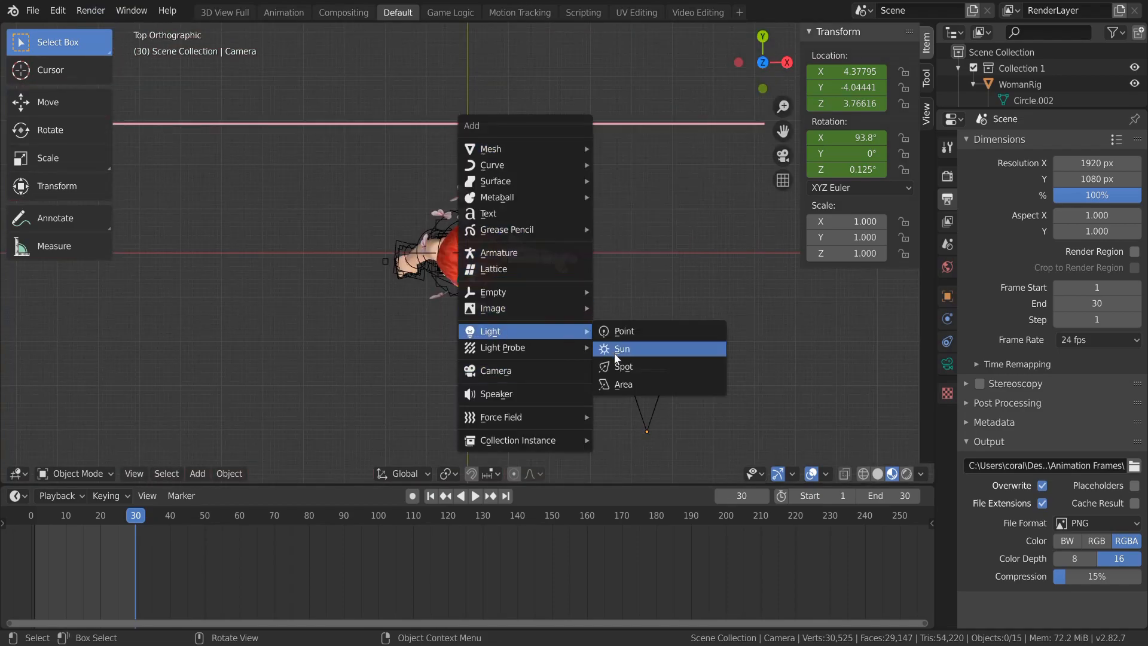
left_click(620, 385)
key("KP_7")
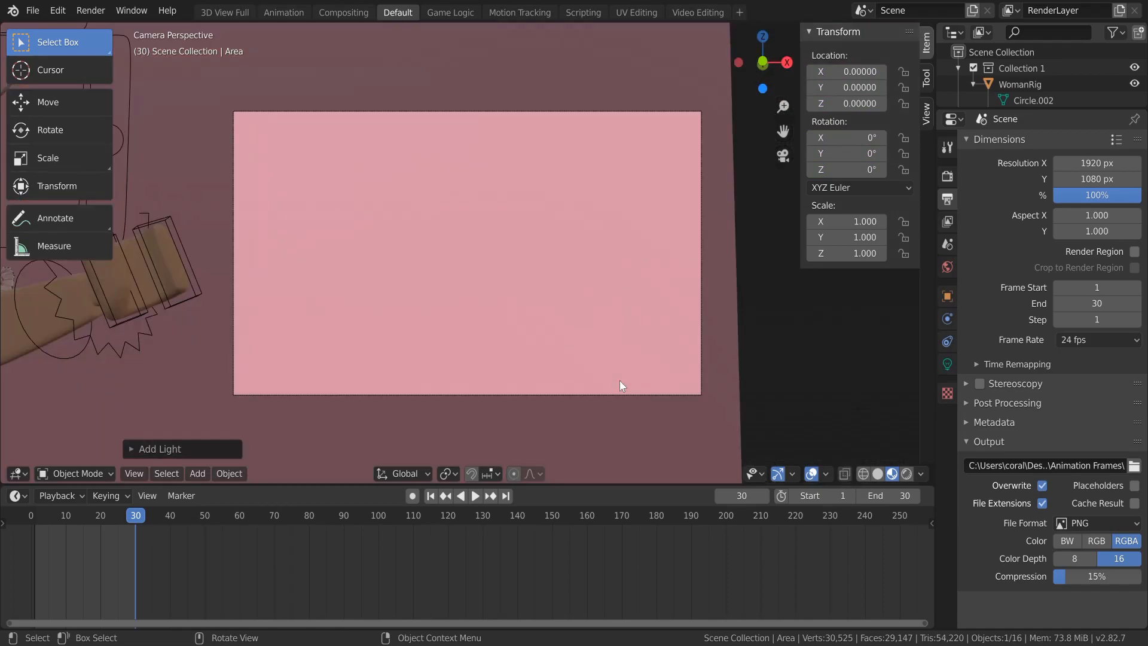
From the side view, rotate the area light to about 87.7° on X and move it in front of the character to about Y -6.84, Z 3.76
left_click(737, 62)
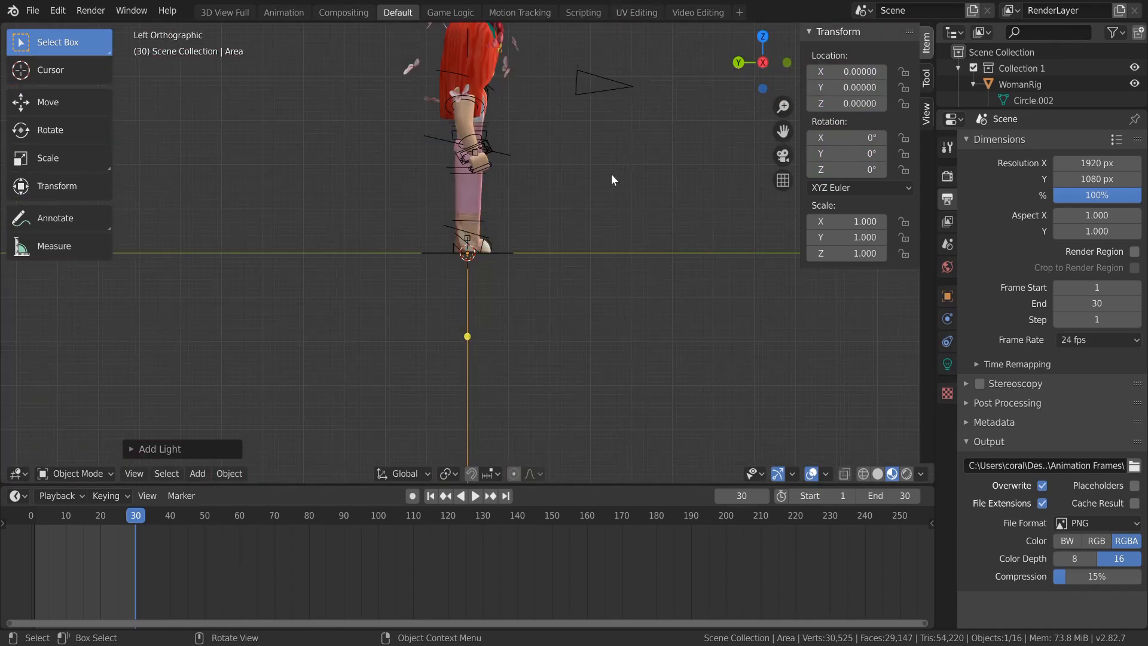
key("r")
left_click(549, 388)
key("g")
left_click(763, 315)
key("r")
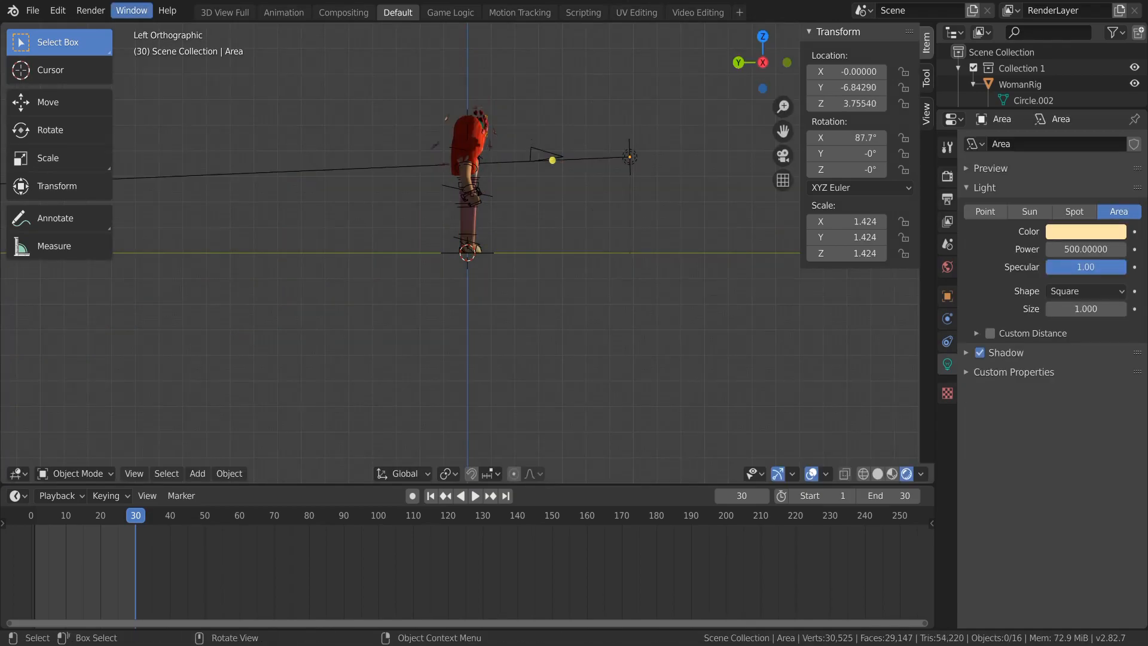
Return to the camera view at frame 0, render the full animation, and close the render result
key("KP_0")
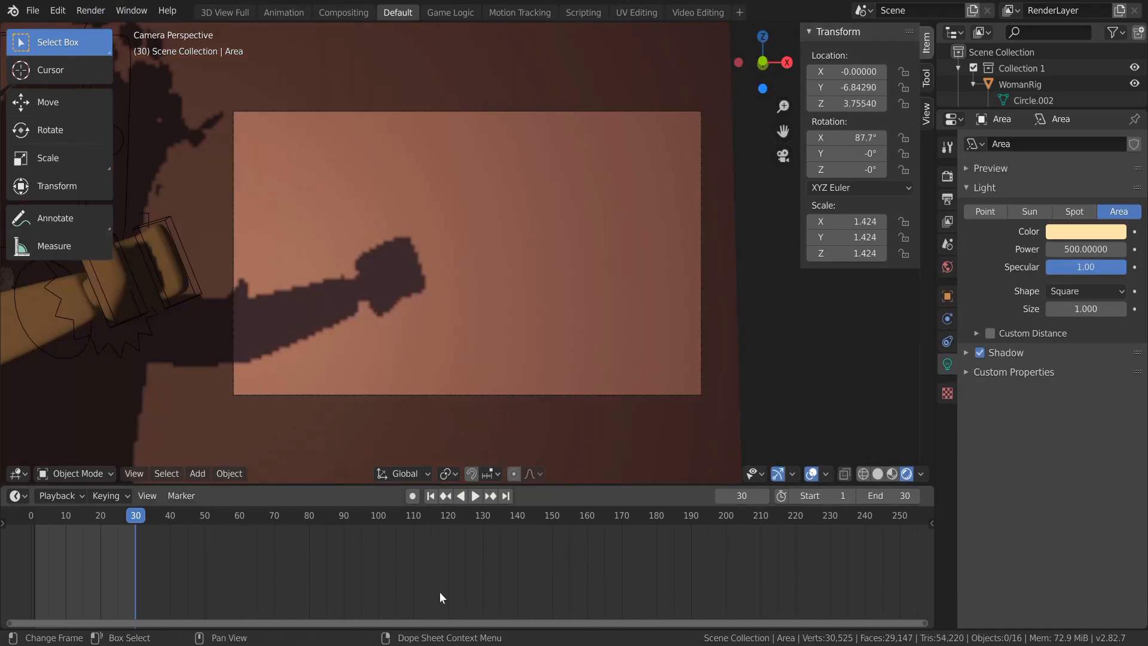
left_click_drag(135, 516, 2, 512)
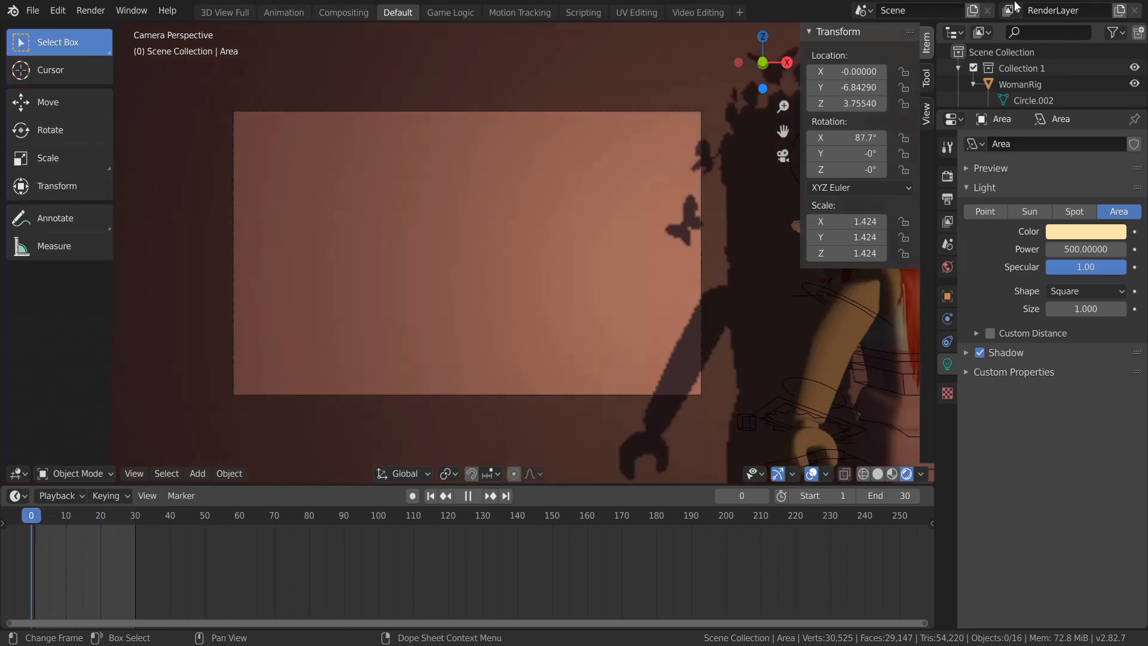
left_click(100, 13)
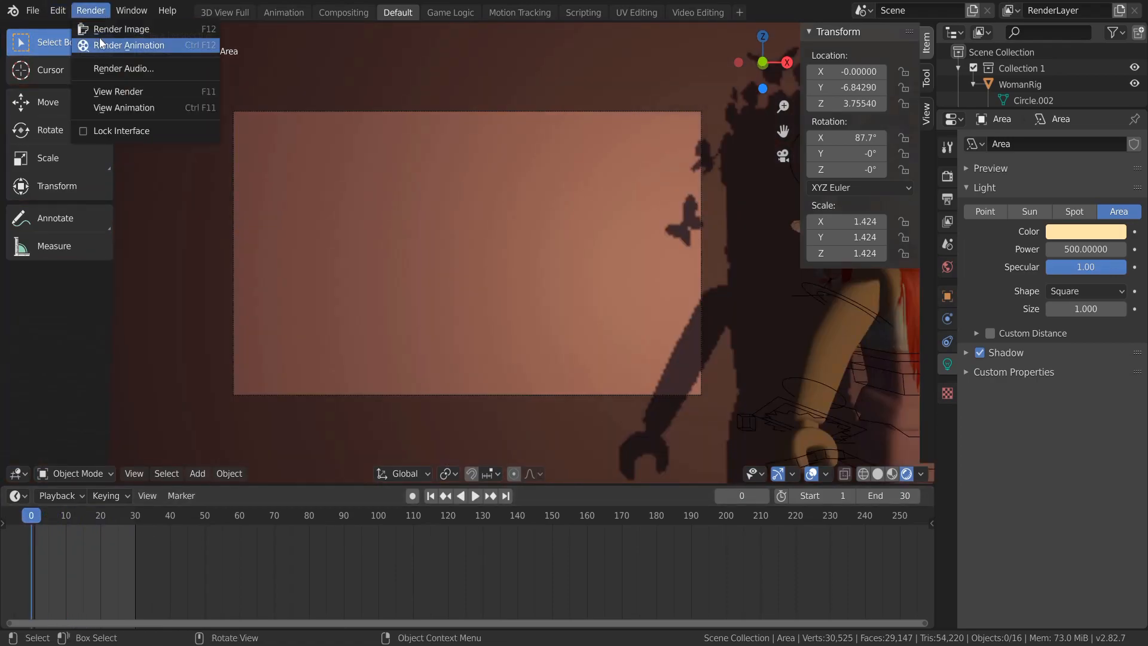
left_click(98, 14)
left_click(102, 45)
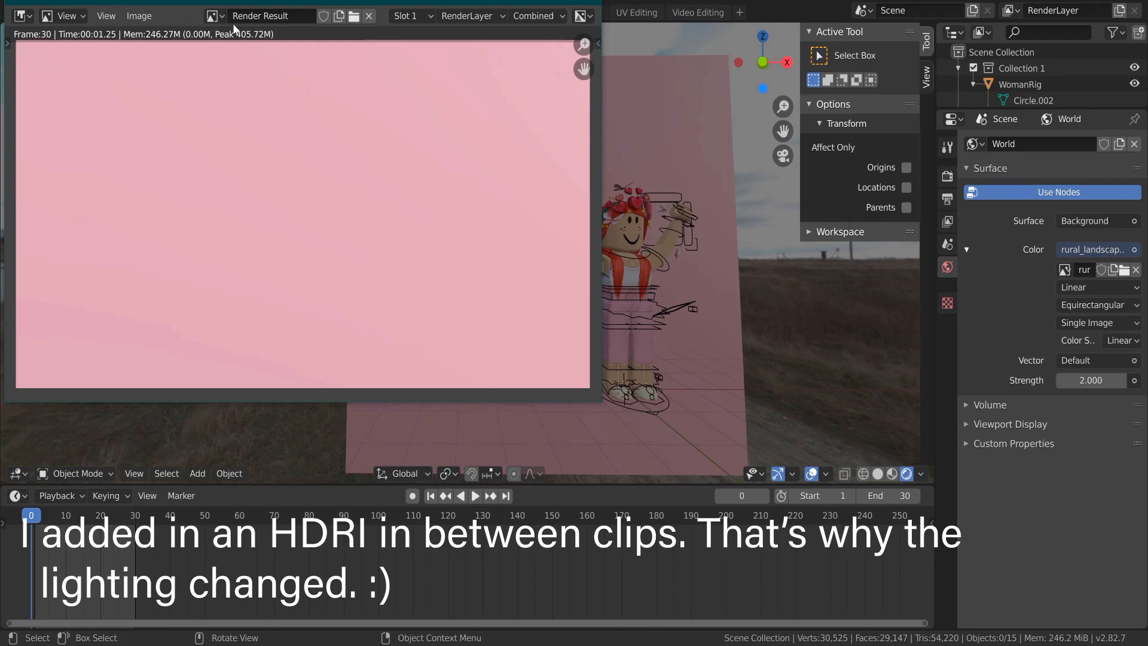
left_click(592, 1)
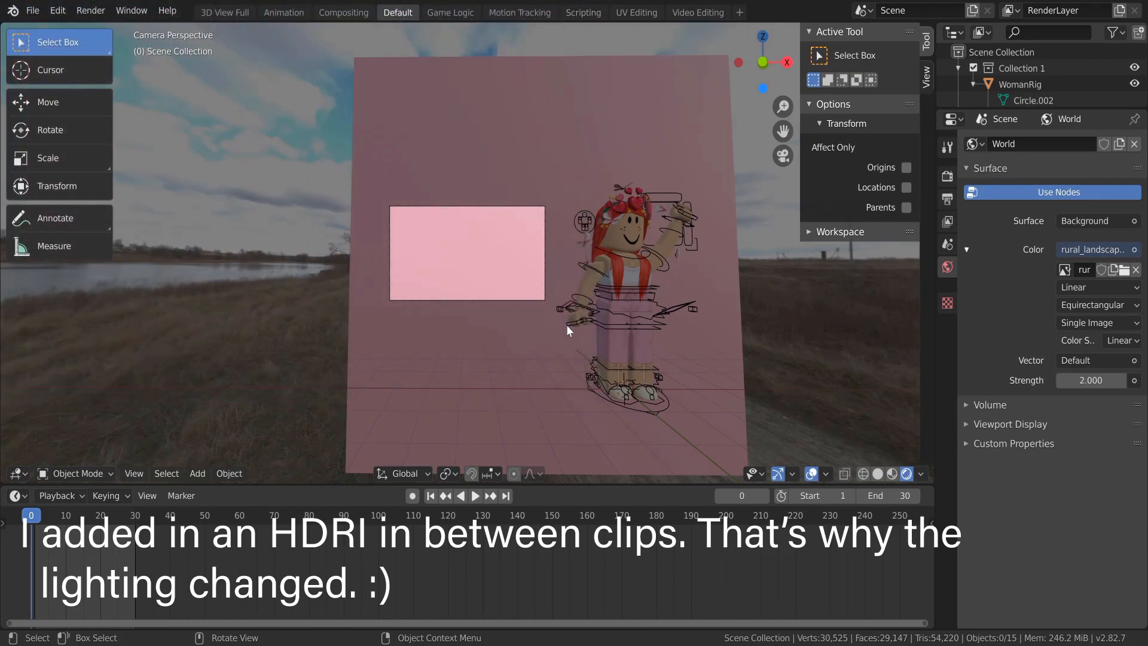
left_click(892, 474)
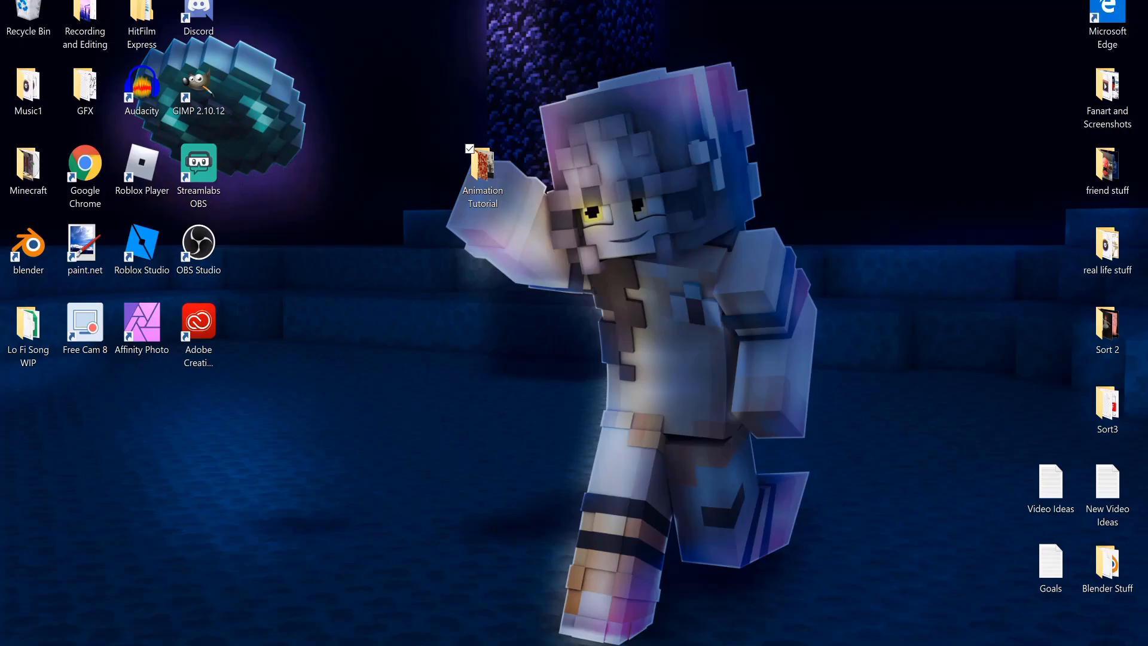
Switch to File Explorer, open Animation Frames inside the Animation Tutorial folder, and look through the rendered PNG frames
double_click(505, 173)
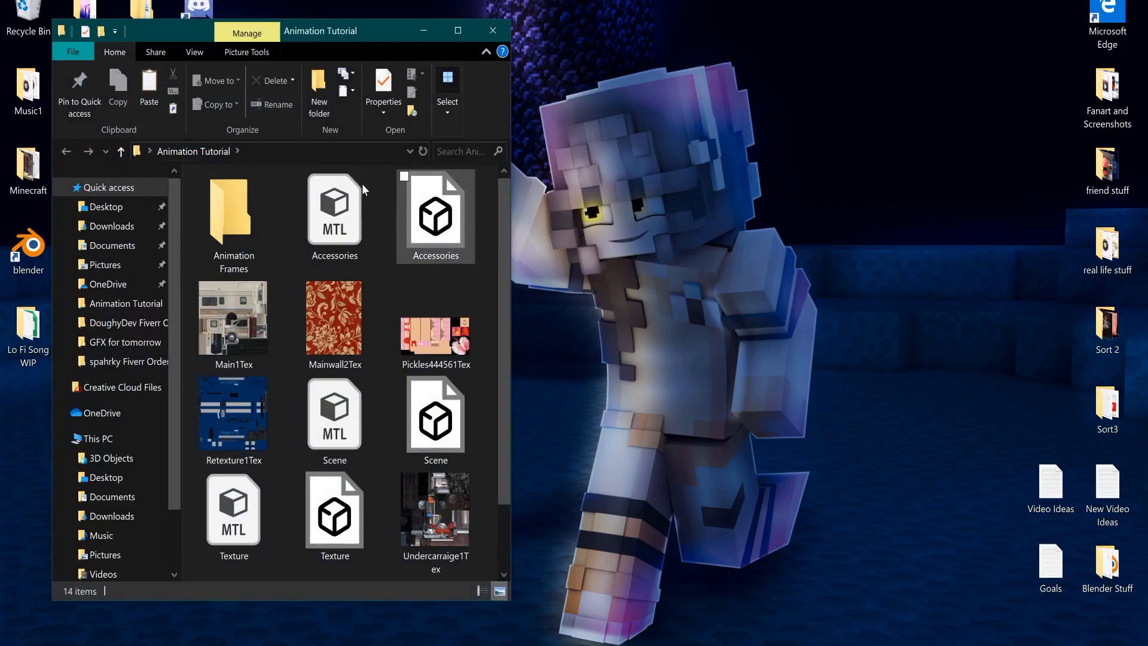
double_click(233, 216)
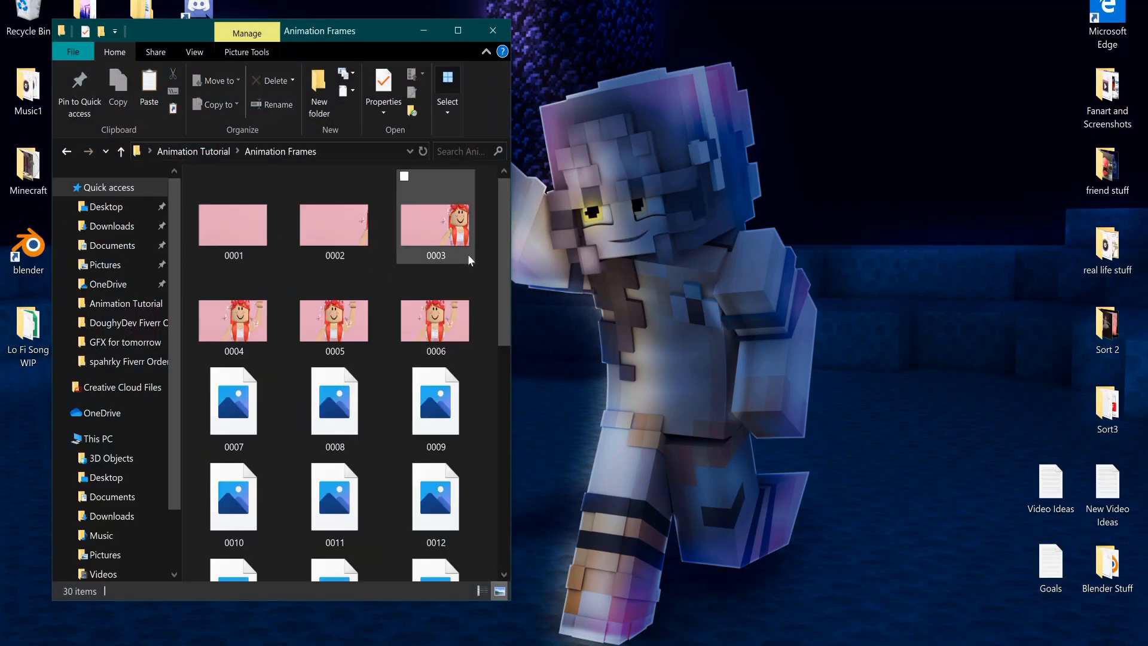
scroll(455, 233, "down", 3)
scroll(228, 416, "down", 5)
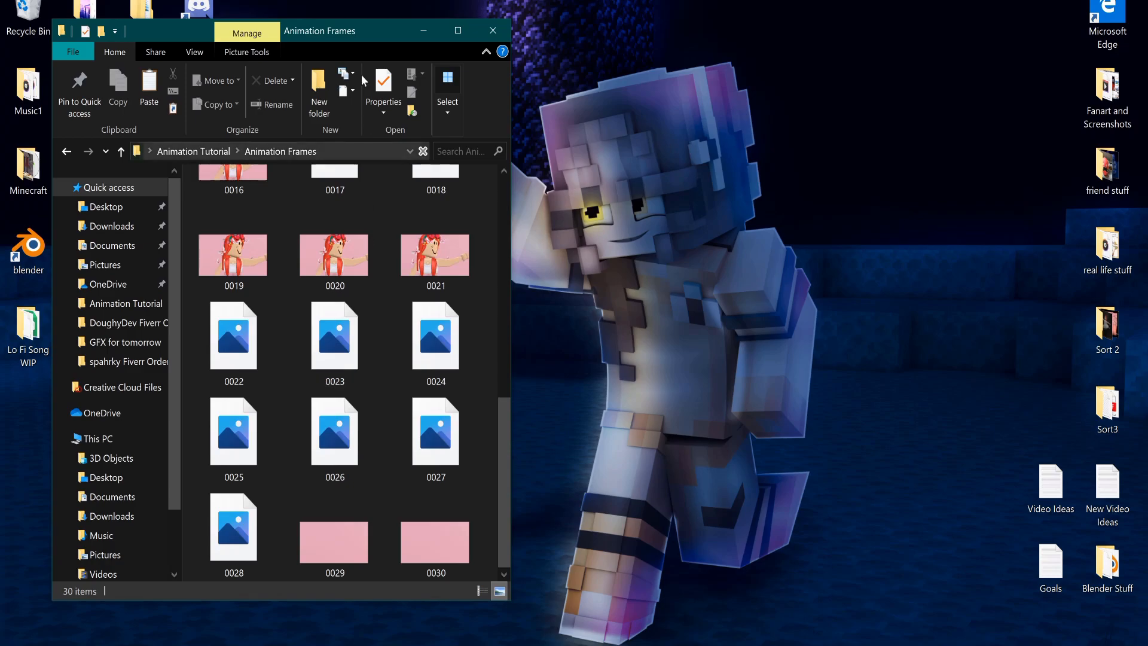
Open frame 0001 in the photo viewer, look through the following frames, and close the Animation Frames folder
scroll(259, 281, "up", 8)
double_click(268, 232)
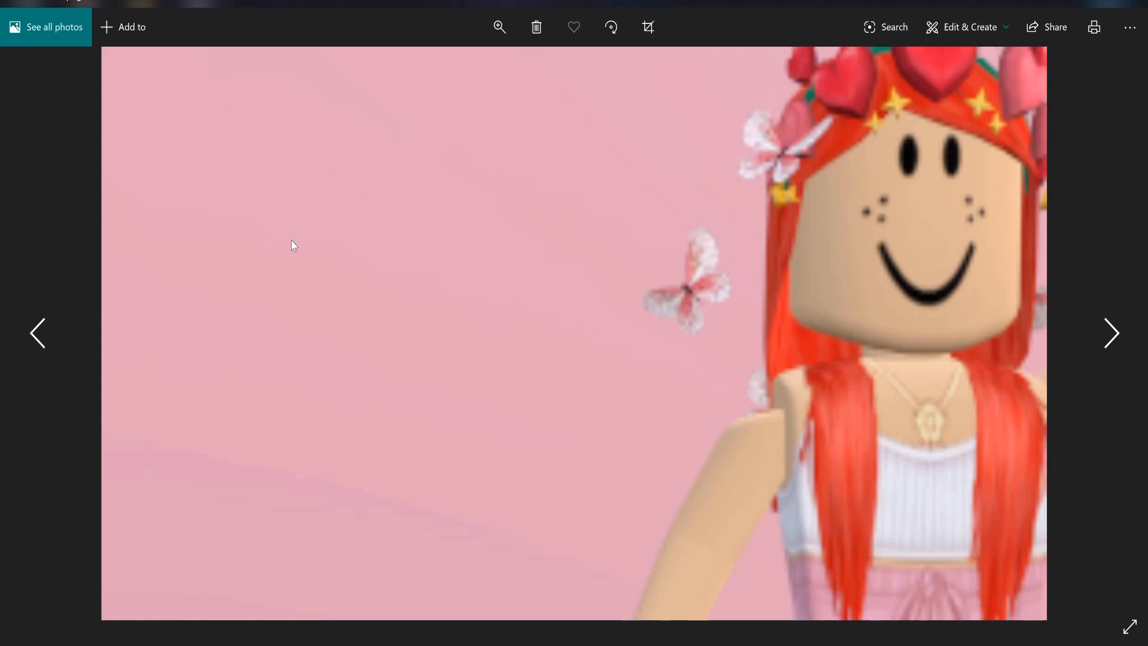
key("Right")
key("Right")
key("Right")
key("Right")
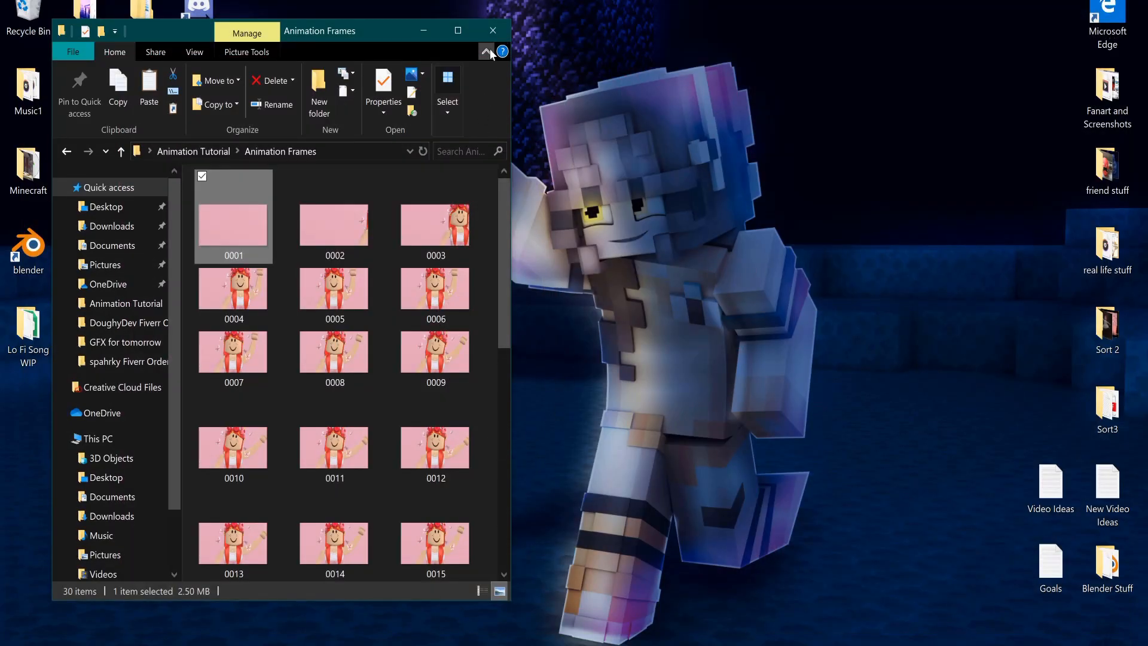
left_click(492, 30)
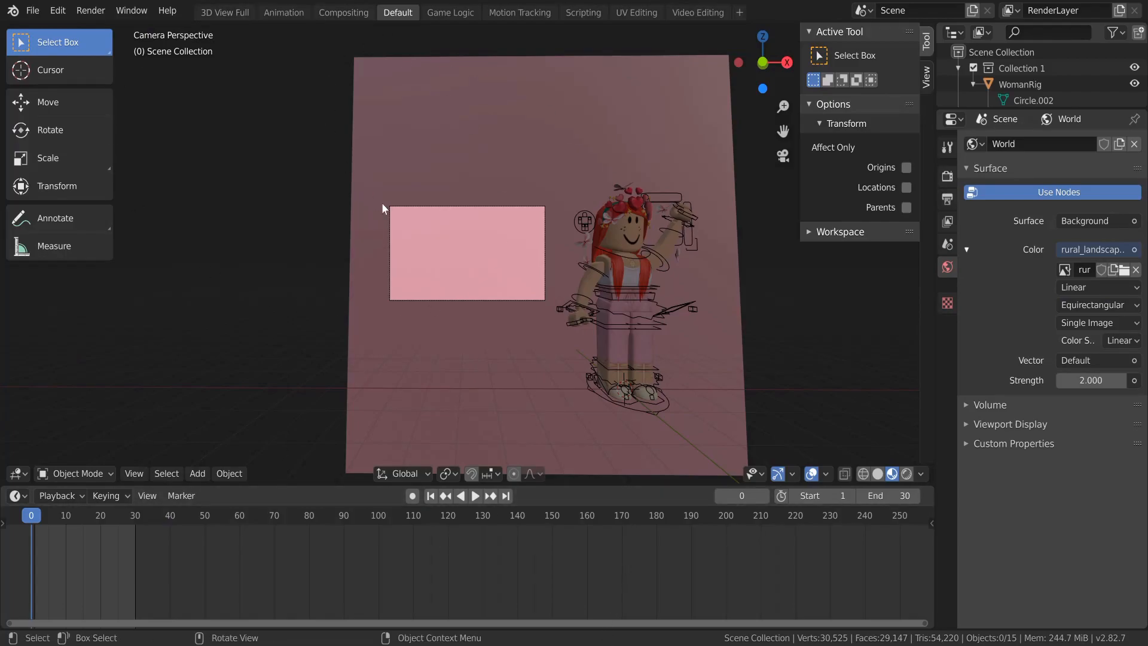
Return to Blender and save the project as Animation Rendering in the Animation Tutorial folder
key("ctrl+s")
left_click(36, 15)
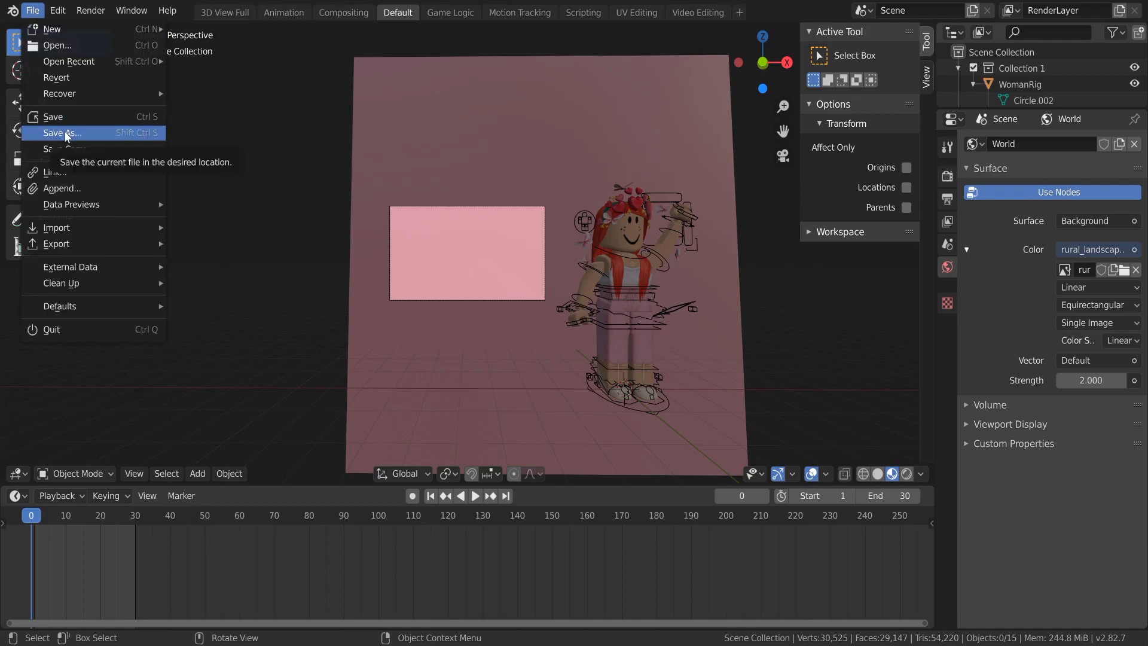
left_click(65, 133)
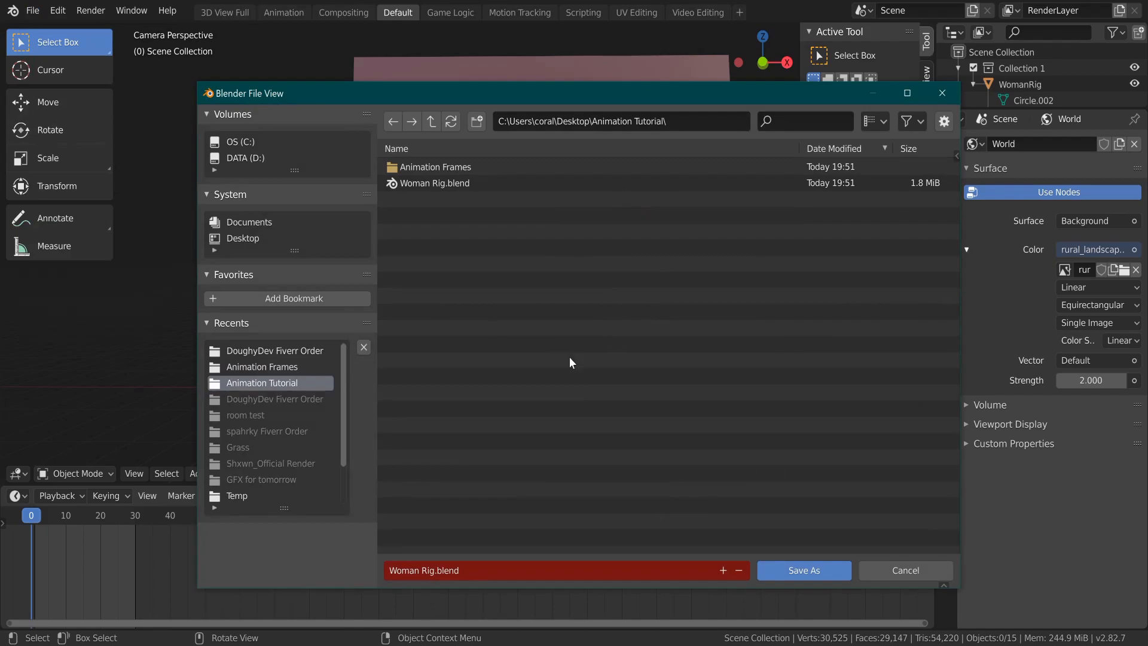
left_click(458, 569)
type("Animatio")
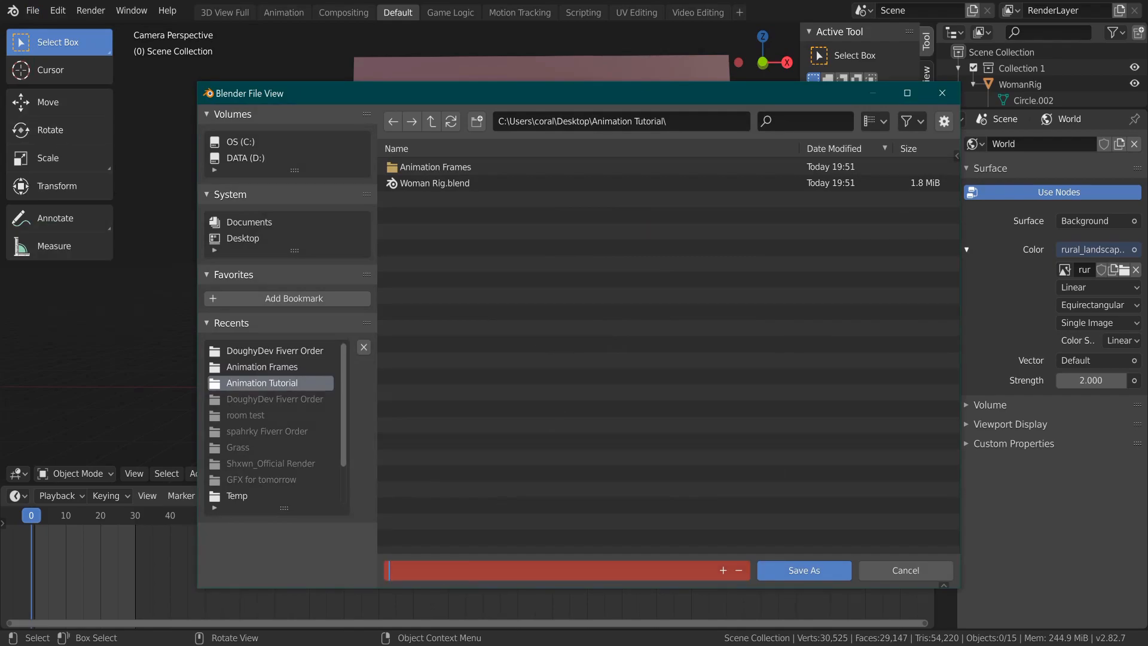
type("n Rendering")
key("Return")
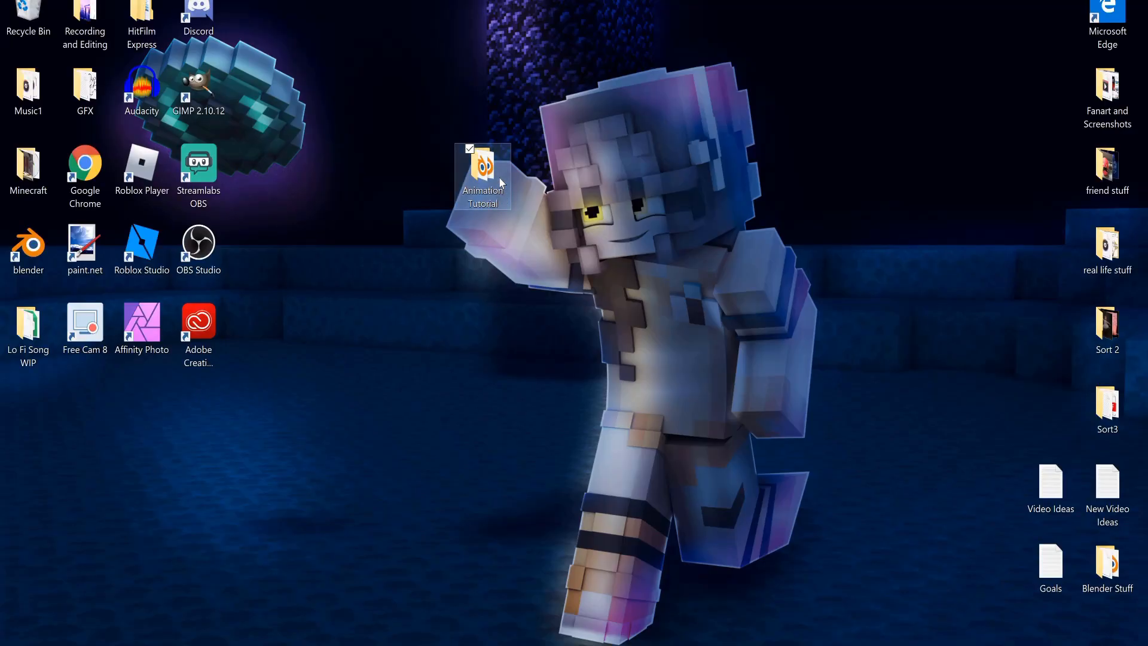
Check the Animation Tutorial folder on the desktop for the saved Animation Rendering file, and close the folder
double_click(501, 182)
scroll(481, 417, "down", 5)
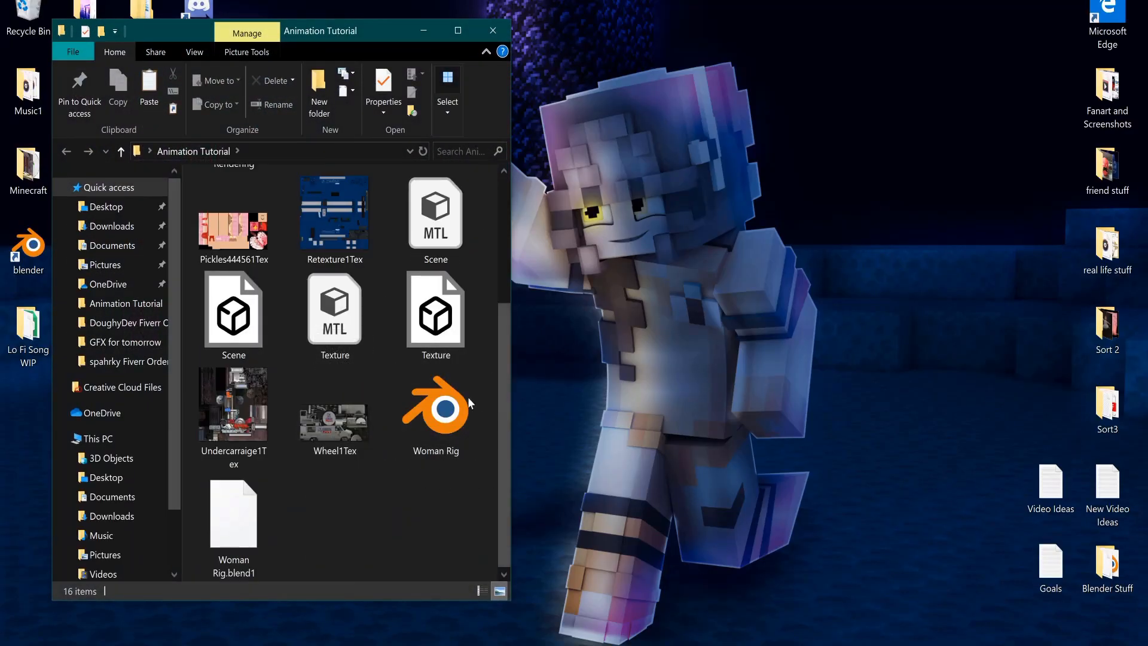
scroll(375, 364, "up", 3)
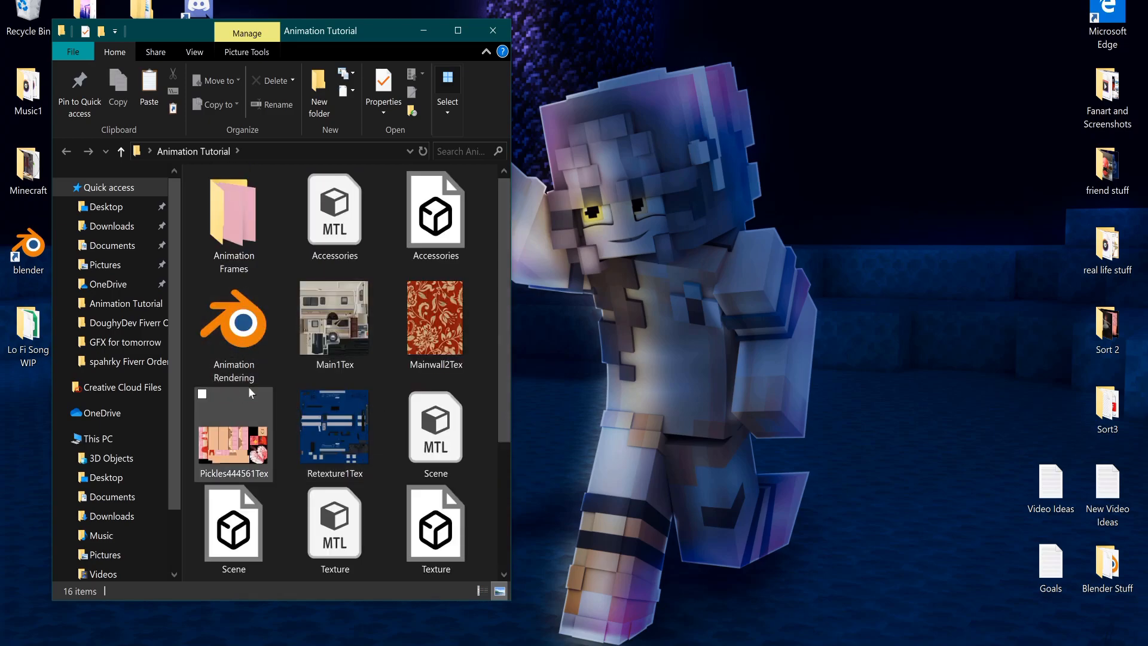
left_click(493, 30)
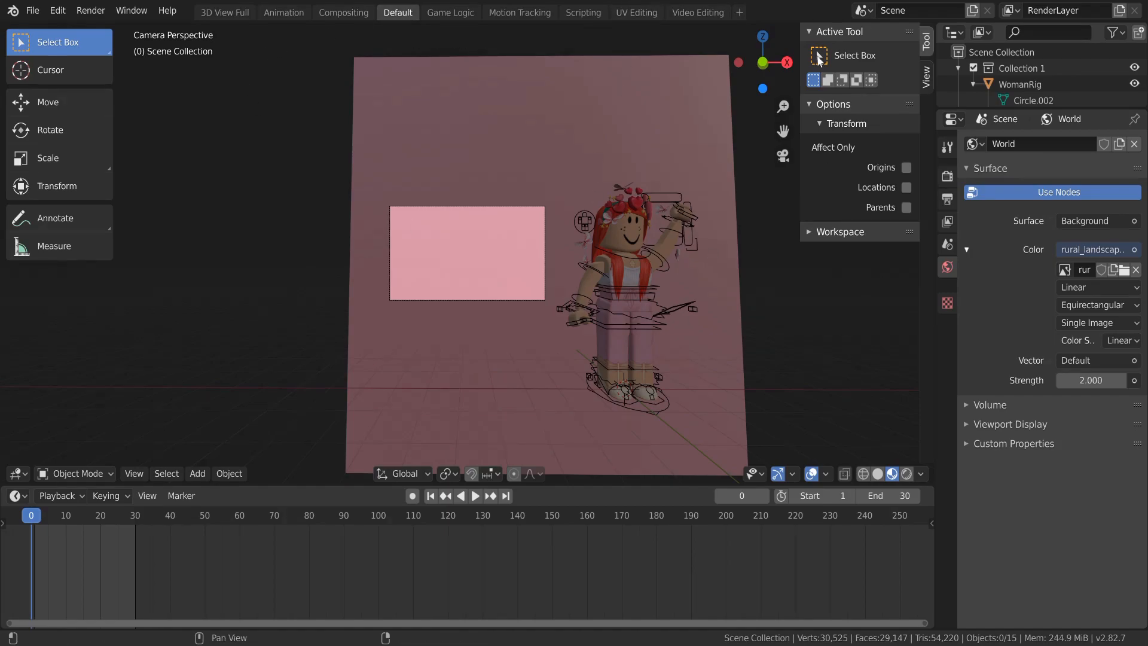
Add a new Video Editing workspace in Blender
left_click(739, 14)
mouse_move(744, 108)
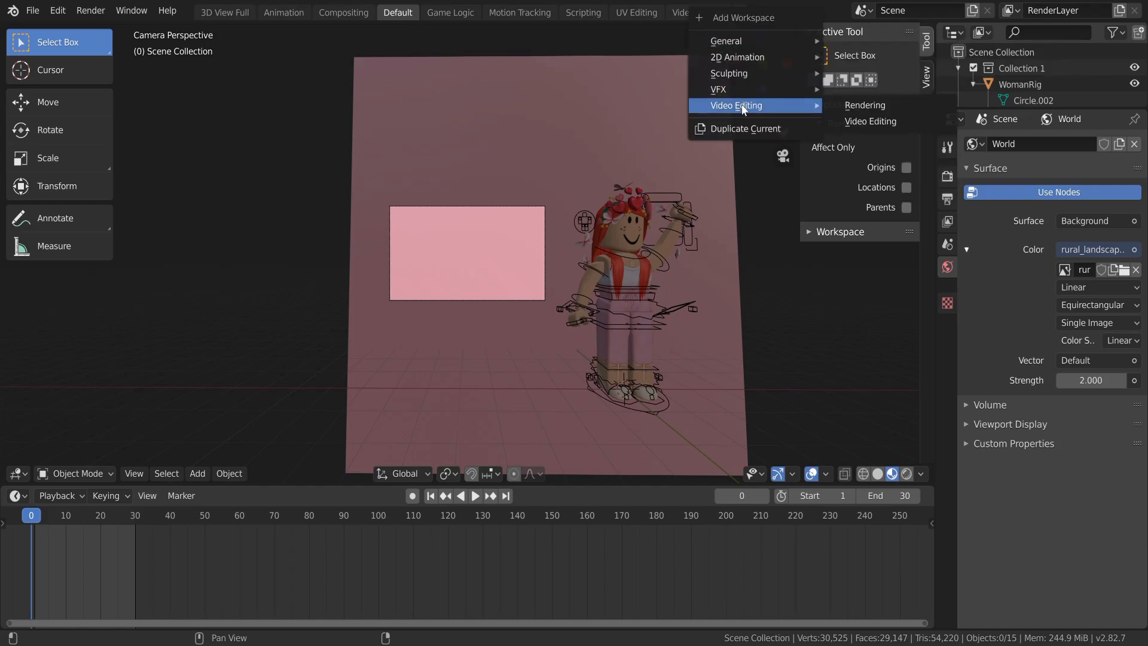
left_click(878, 124)
Add all PNG frames from the Animation Frames folder to the sequencer as one image strip
left_click(256, 322)
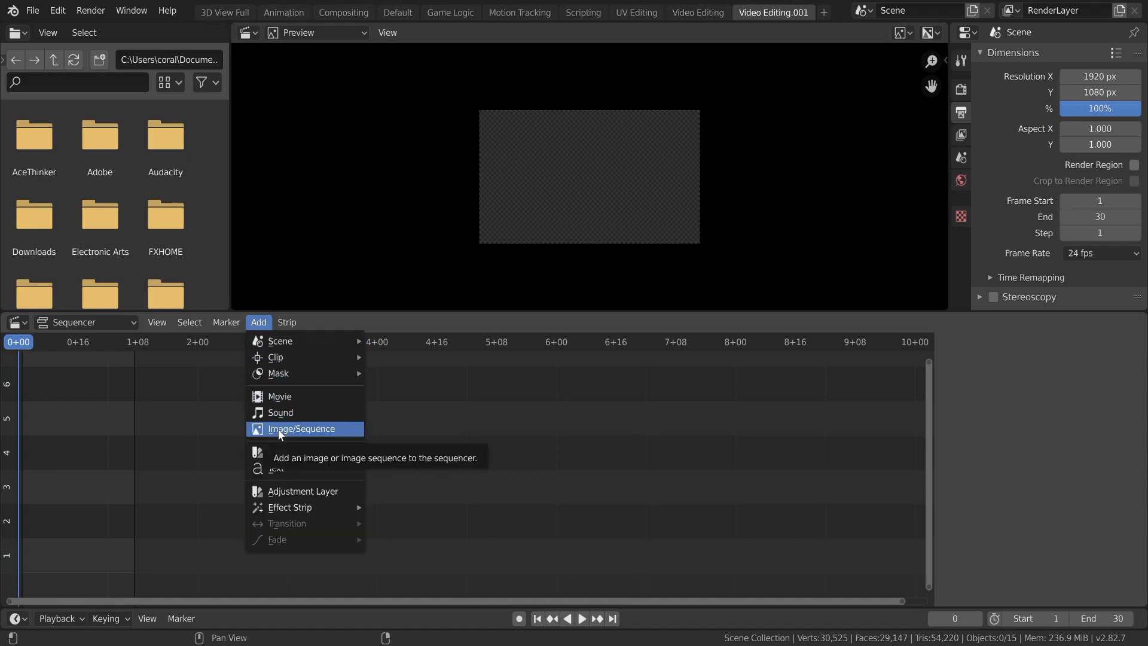
left_click(262, 322)
left_click(267, 322)
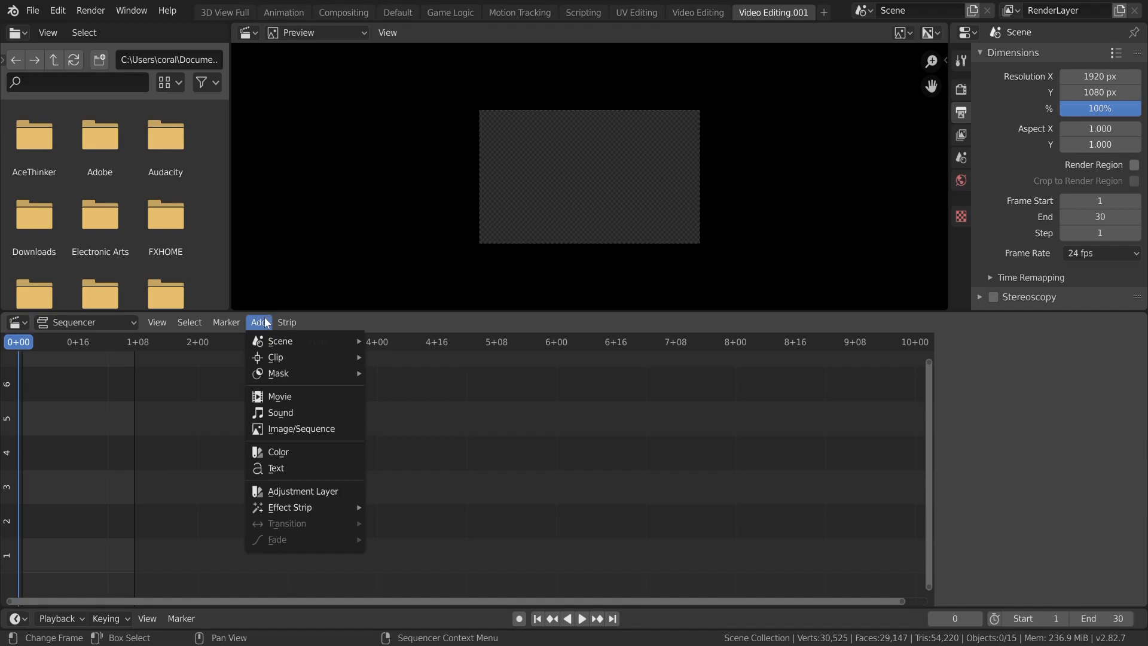
left_click(289, 428)
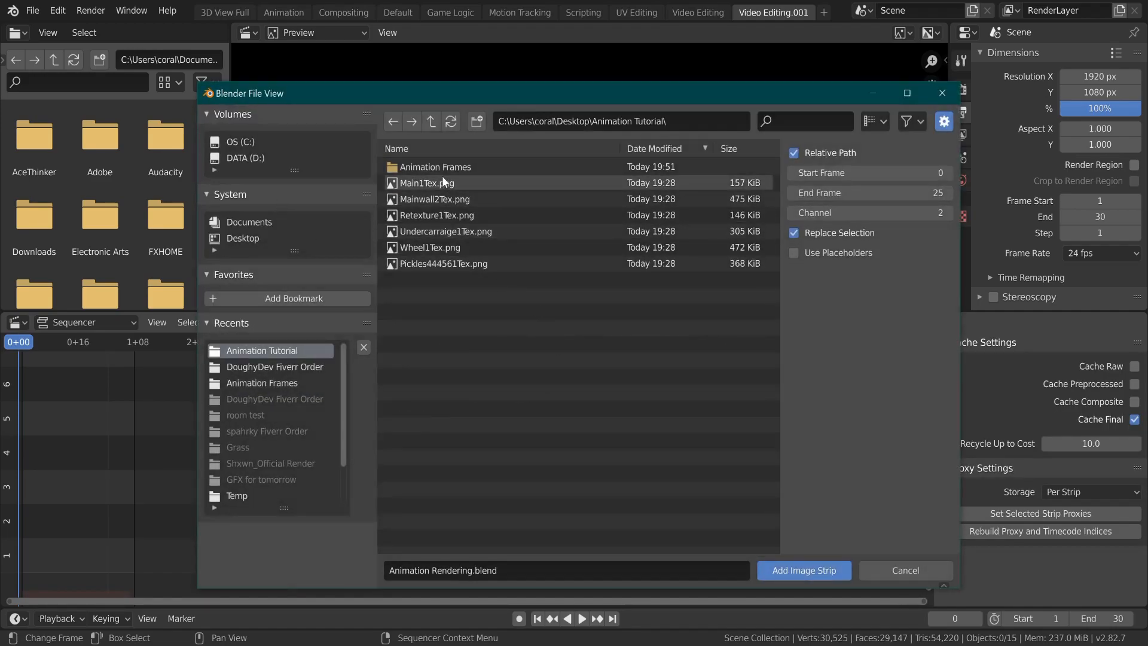
left_click(446, 167)
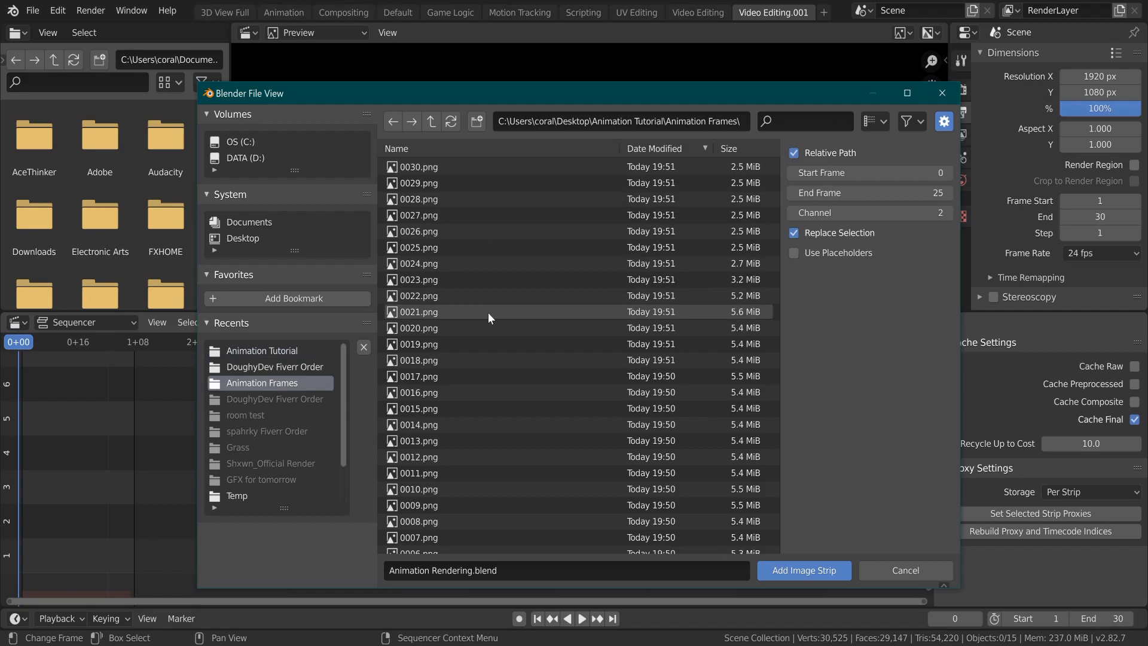
key("a")
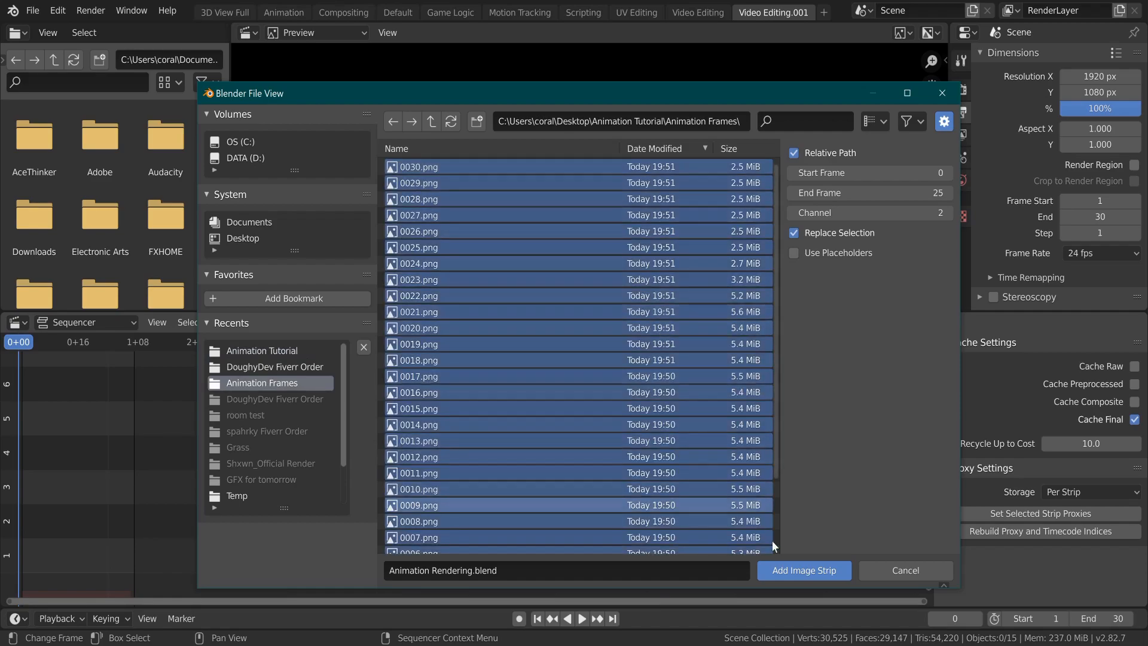
left_click(806, 574)
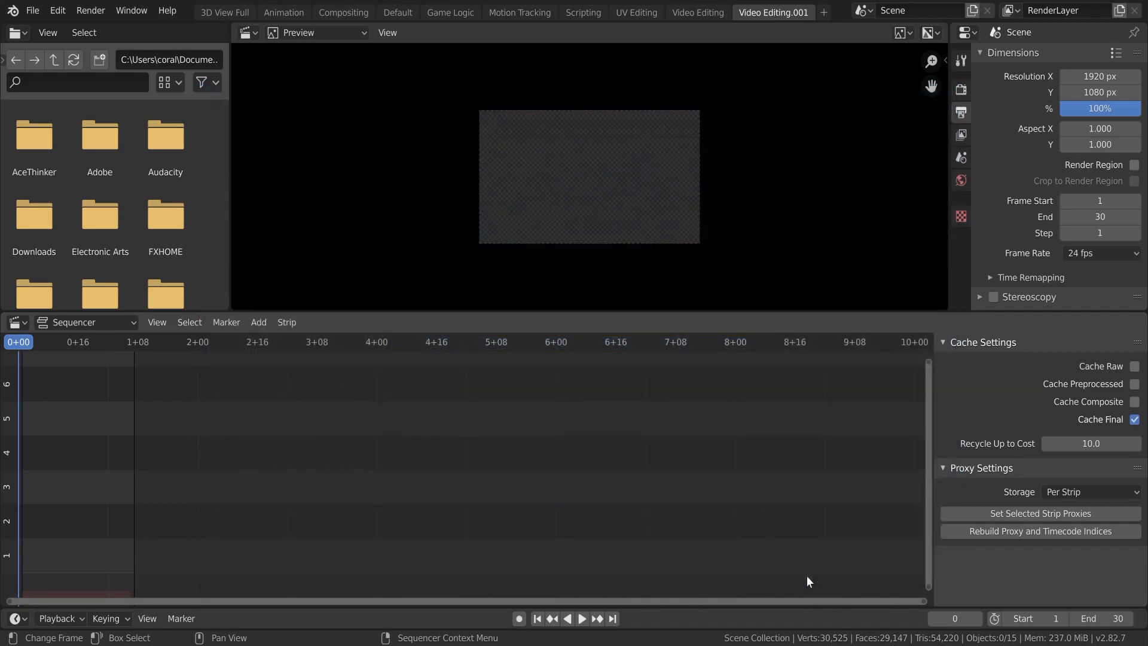
Play the image strip to preview the animation, and return the playhead to frame 0
key("space")
key("space")
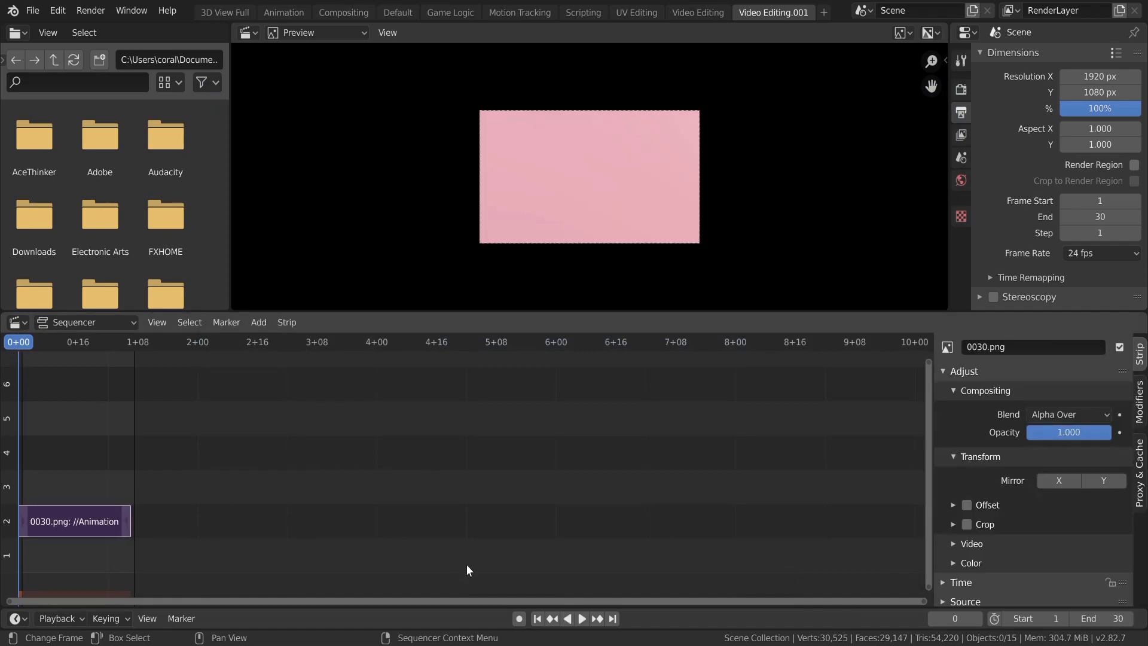
left_click(586, 618)
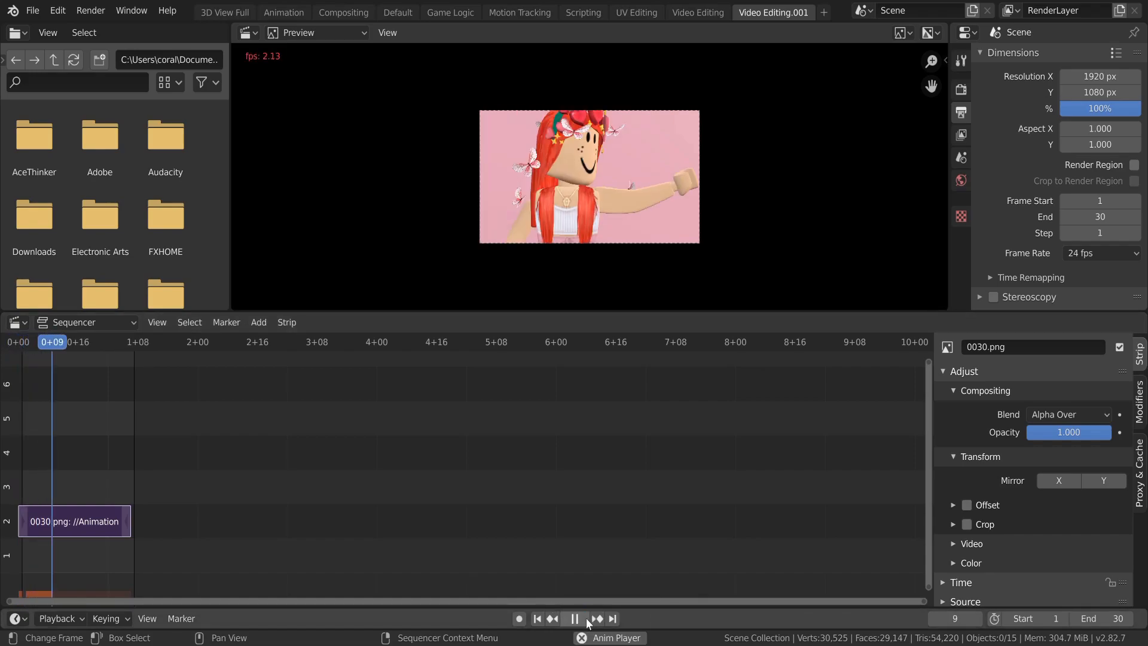
left_click(578, 622)
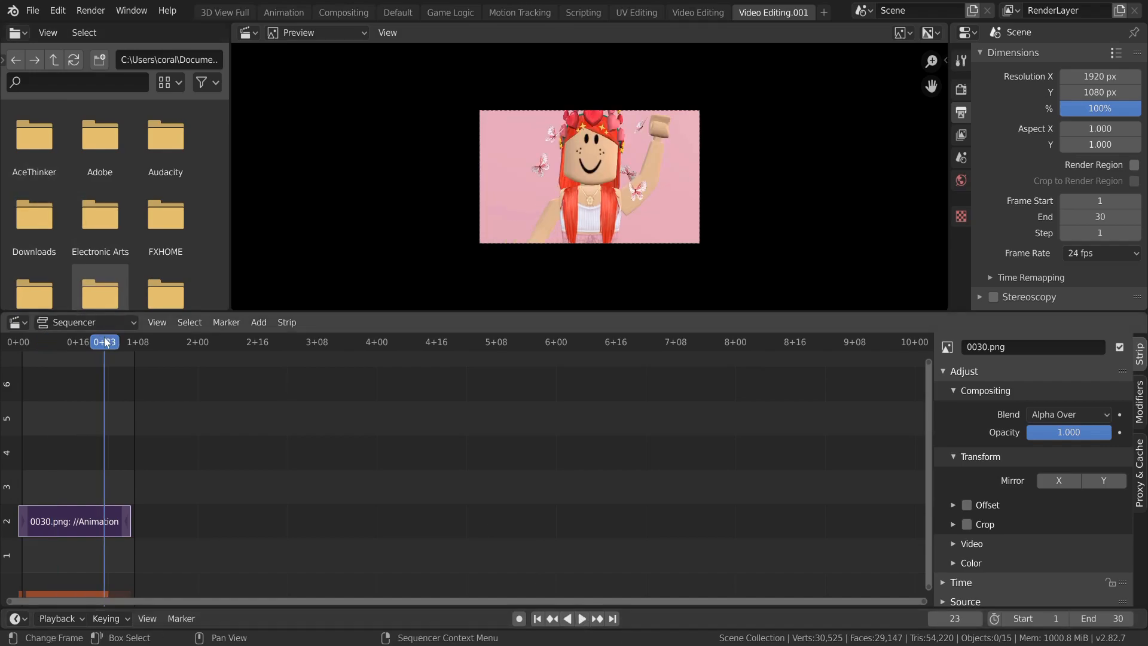
key("space")
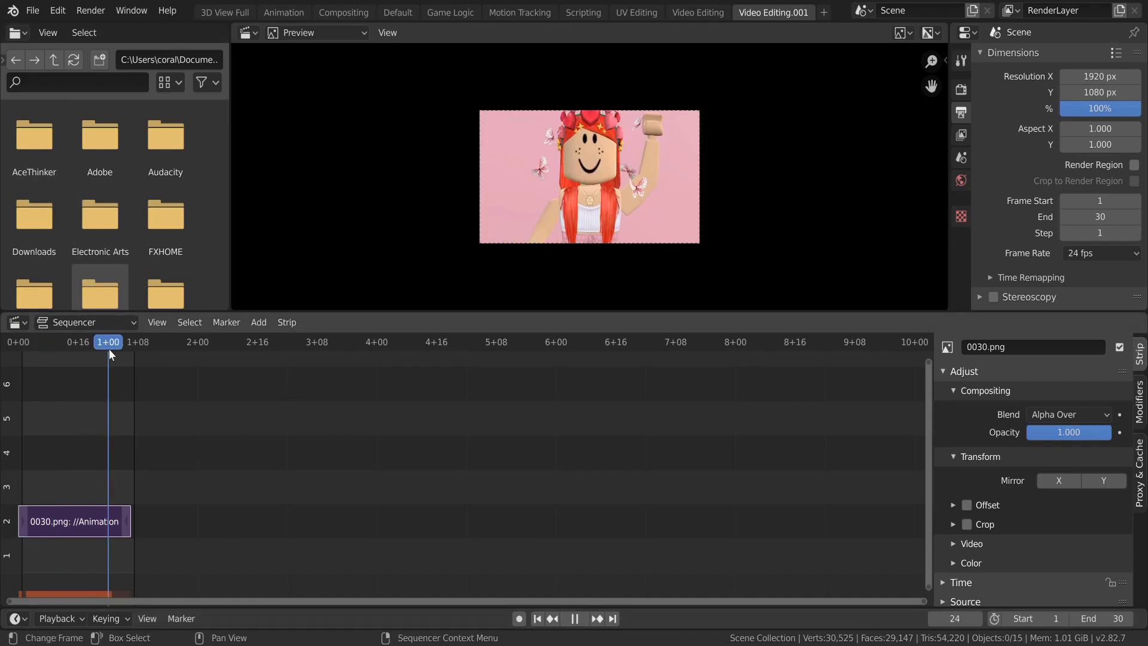
left_click_drag(109, 349, 10, 348)
key("space")
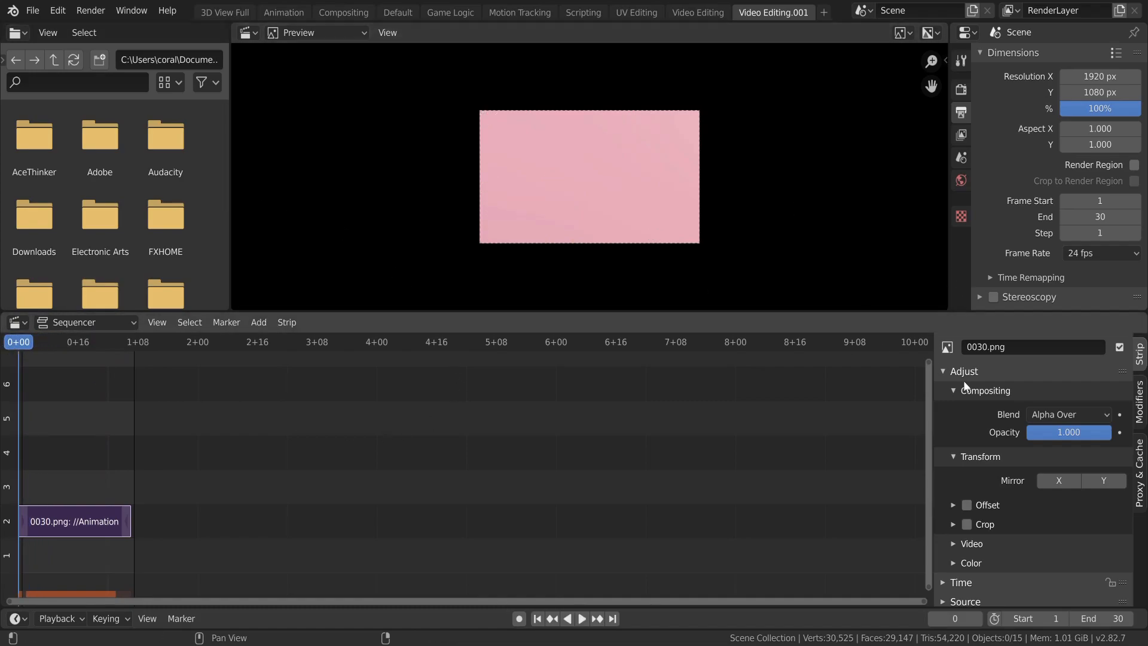
Enable Reverse Frames in the image strip's video settings
scroll(978, 446, "down", 1)
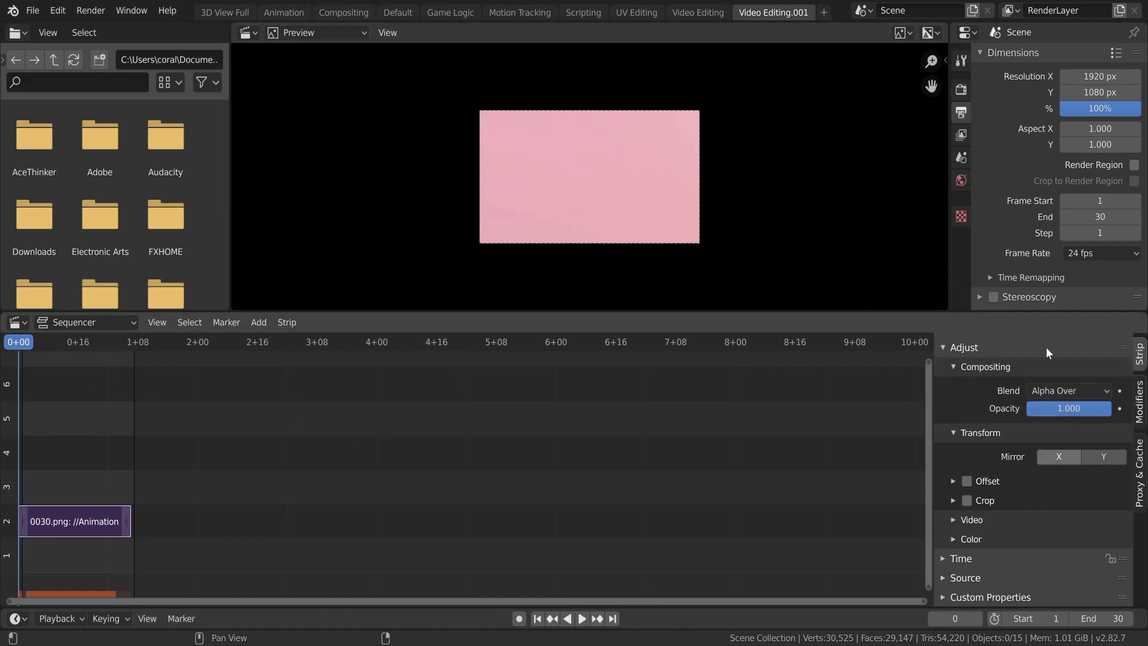
scroll(1044, 284, "down", 8)
left_click(1005, 453)
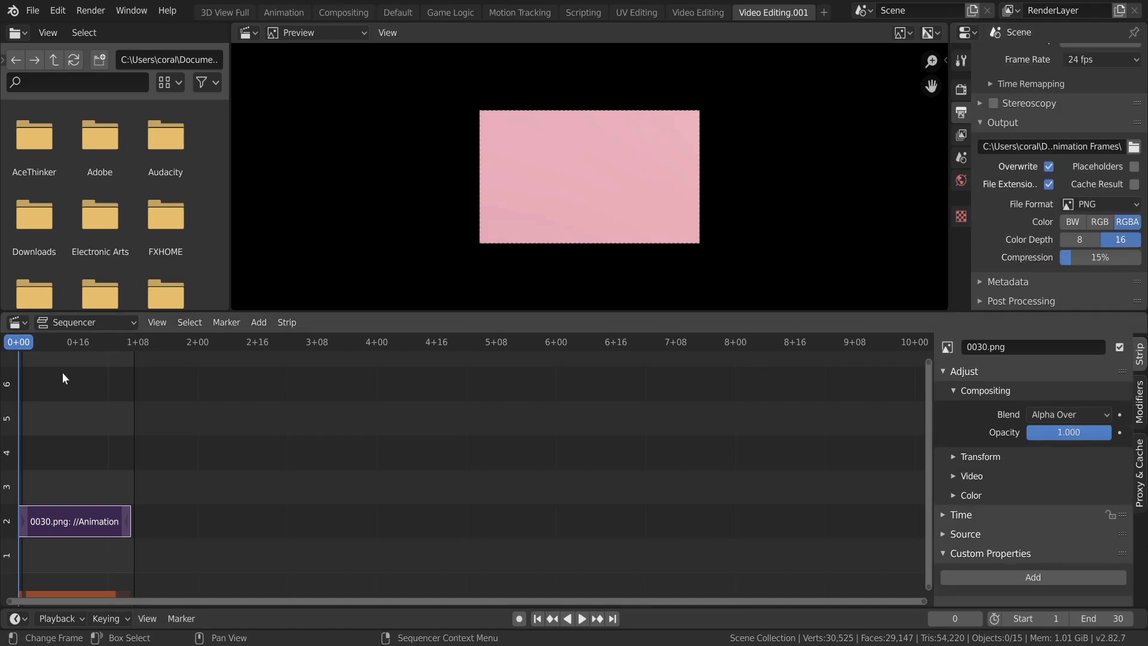
left_click_drag(33, 345, 102, 353)
key("Escape")
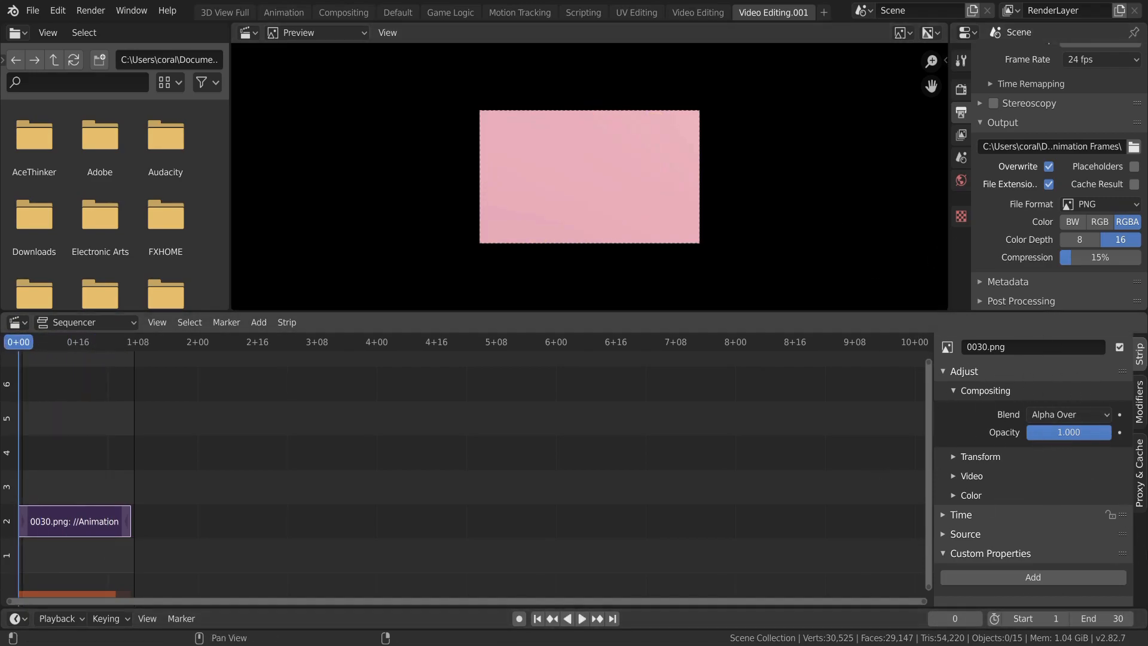
left_click(955, 476)
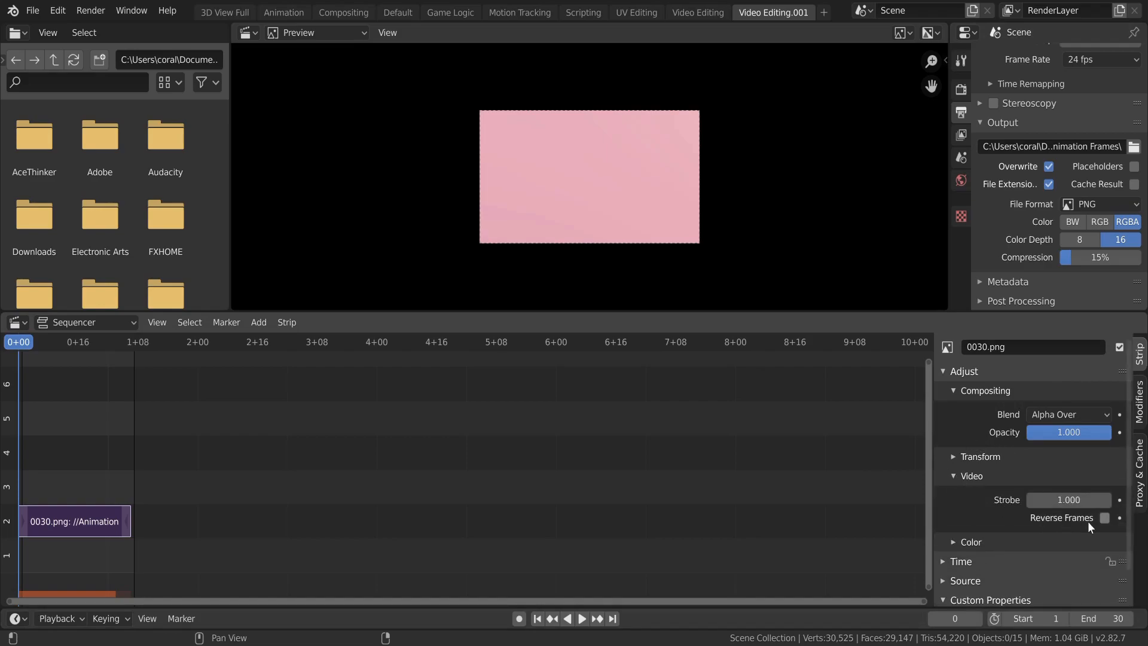
left_click(1104, 517)
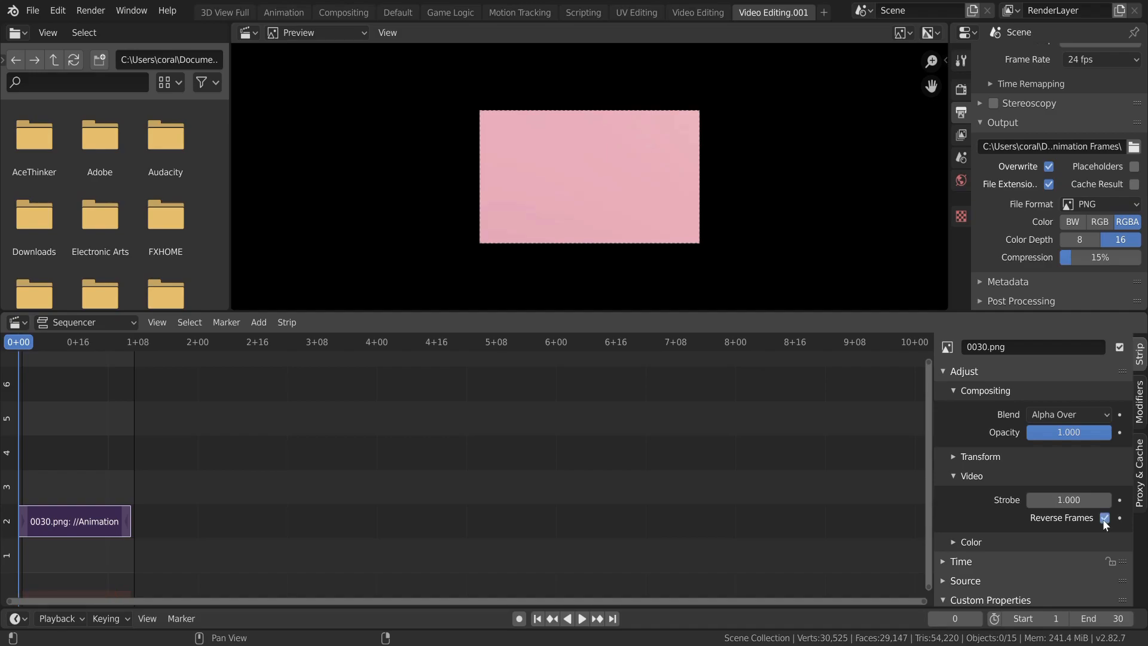
Play the reversed strip to check the frame order, and return the playhead to frame 0
left_click(581, 618)
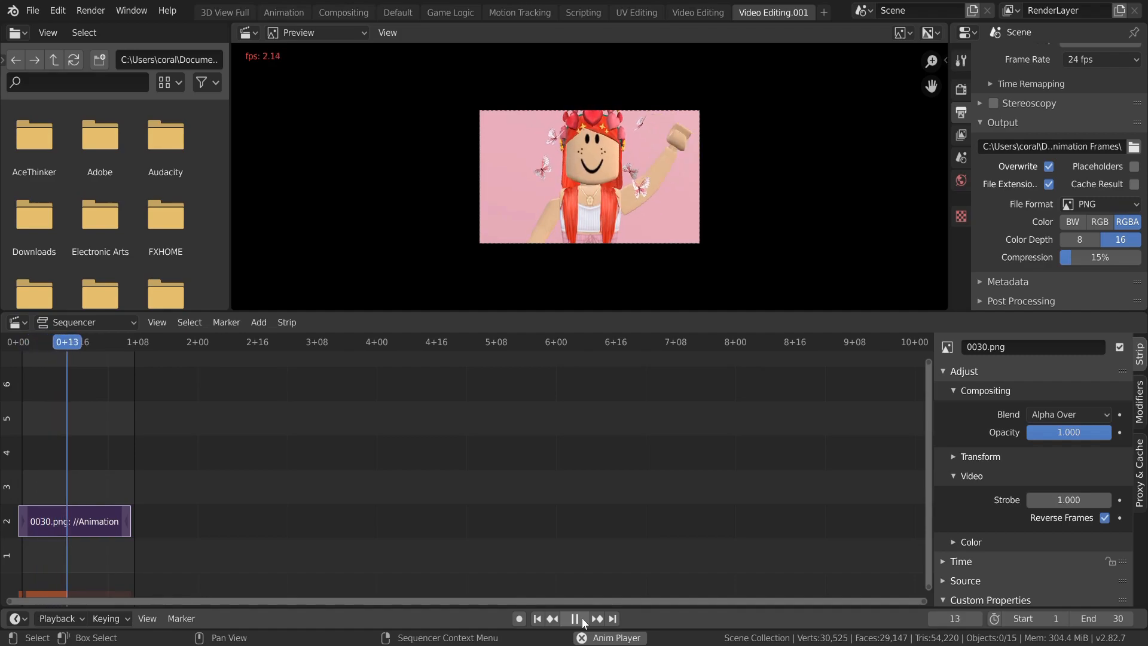
left_click(582, 619)
left_click_drag(69, 350, 18, 344)
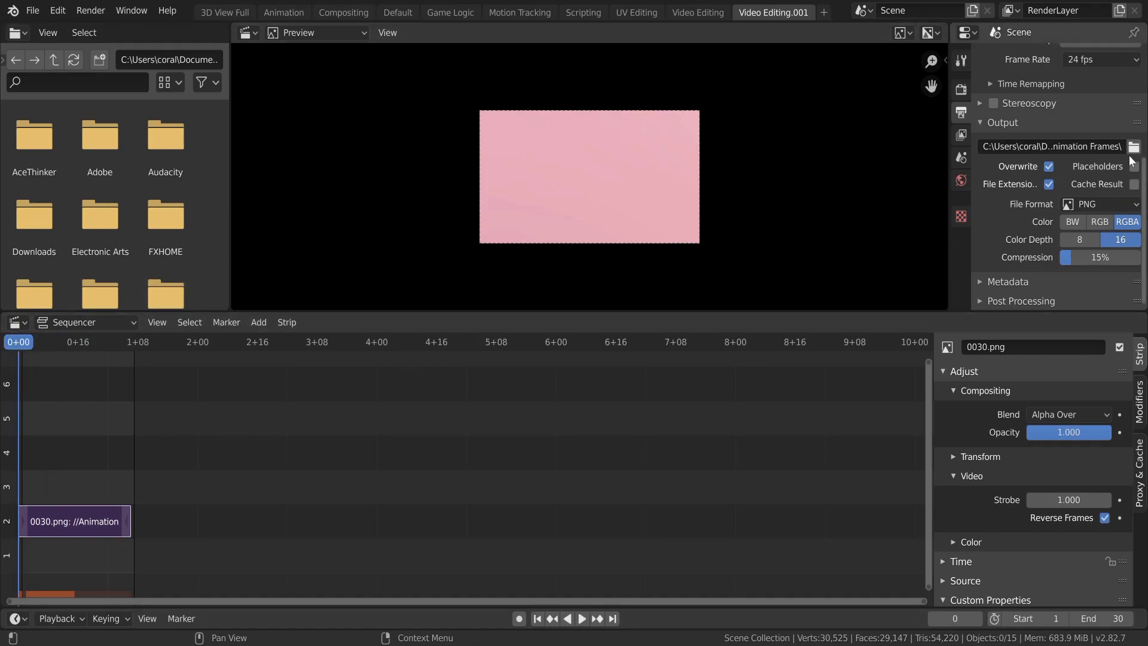
Set the output file format to FFmpeg video
scroll(1117, 160, "up", 7)
scroll(1103, 180, "down", 7)
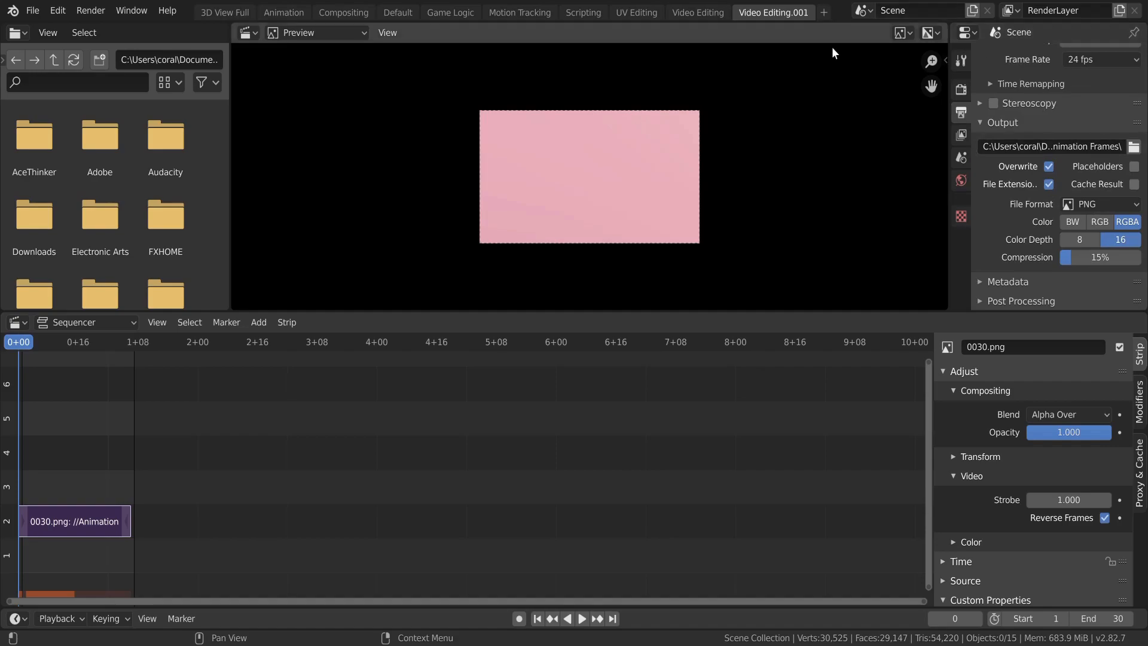
left_click(1004, 123)
left_click(1002, 263)
scroll(1035, 116, "up", 3)
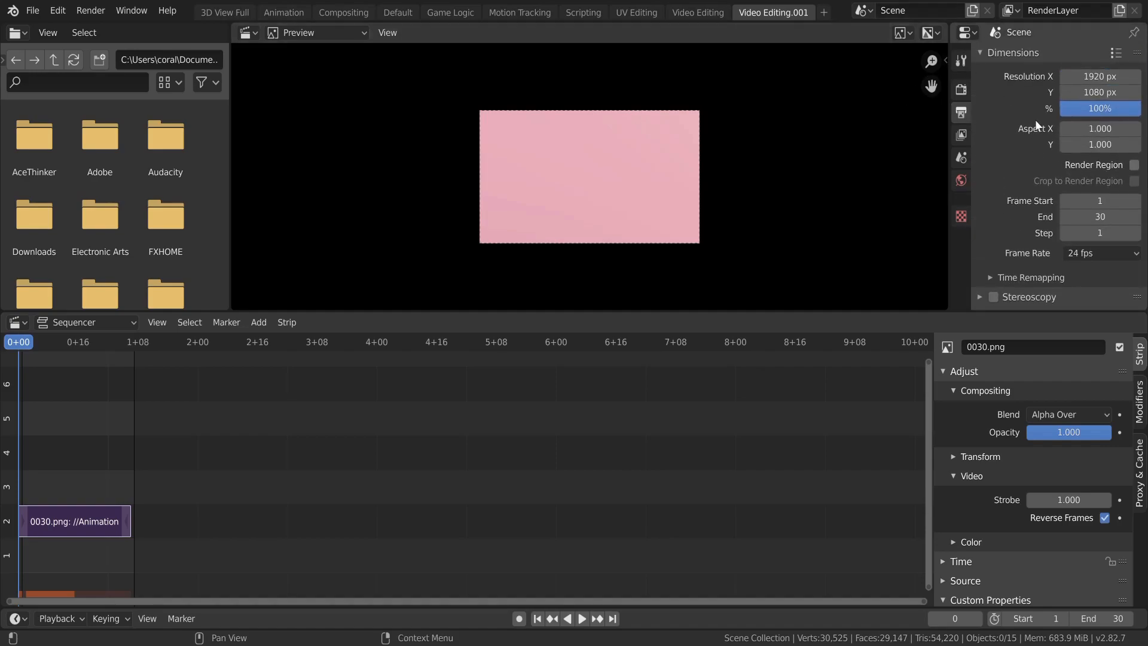
scroll(1034, 114, "down", 7)
left_click(961, 88)
left_click(961, 112)
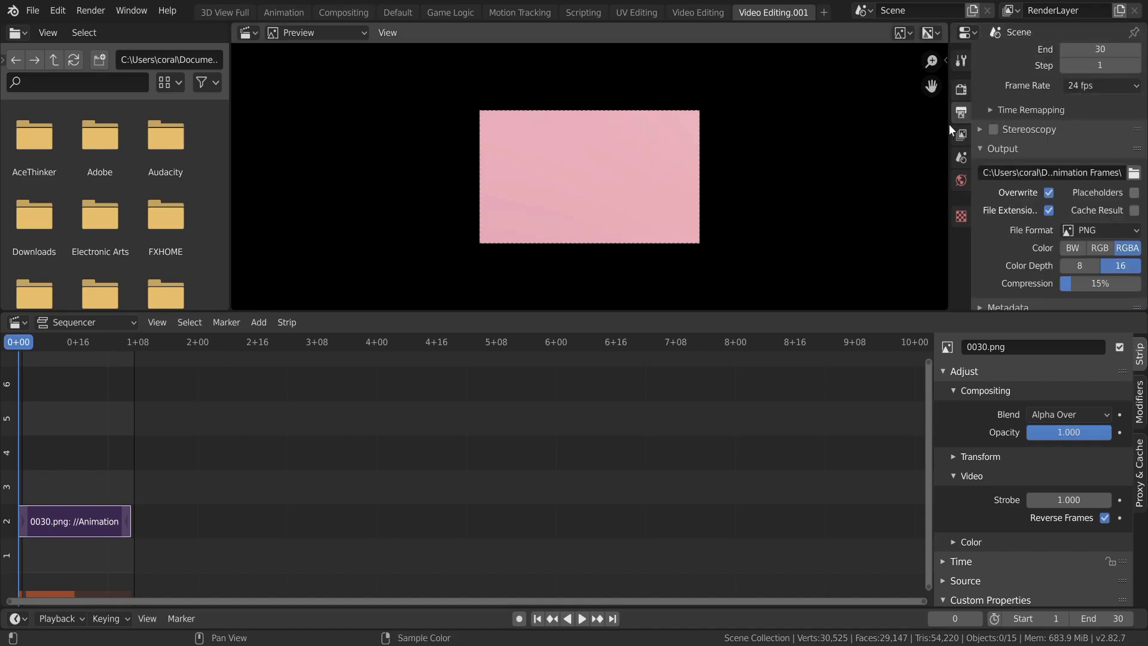
left_click(1087, 231)
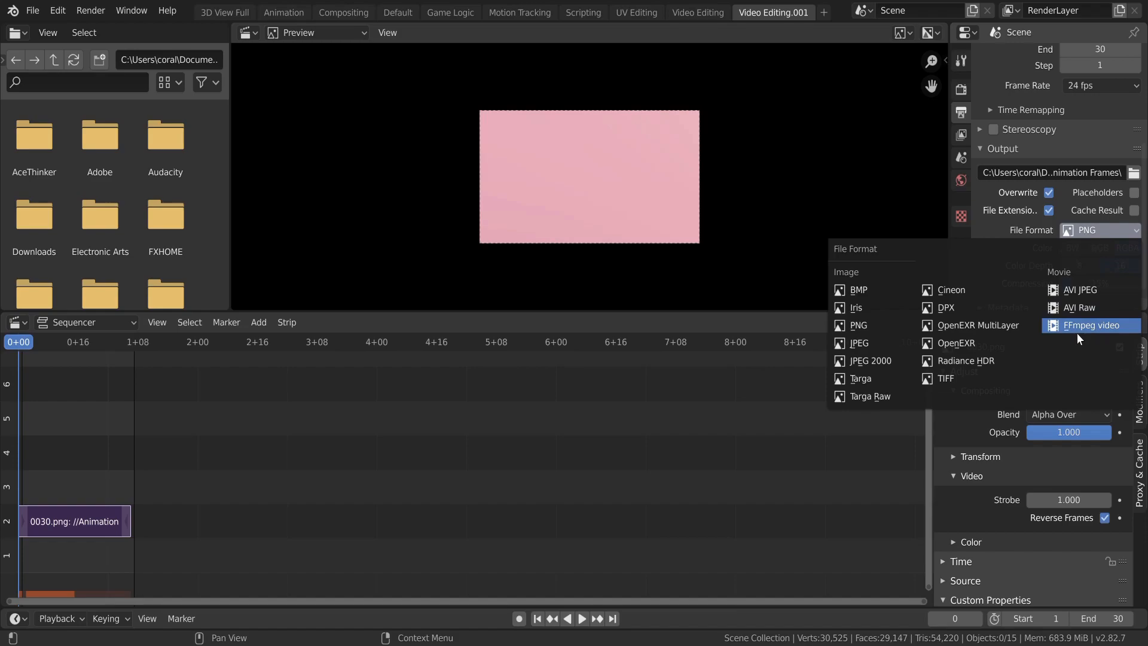
left_click(1094, 327)
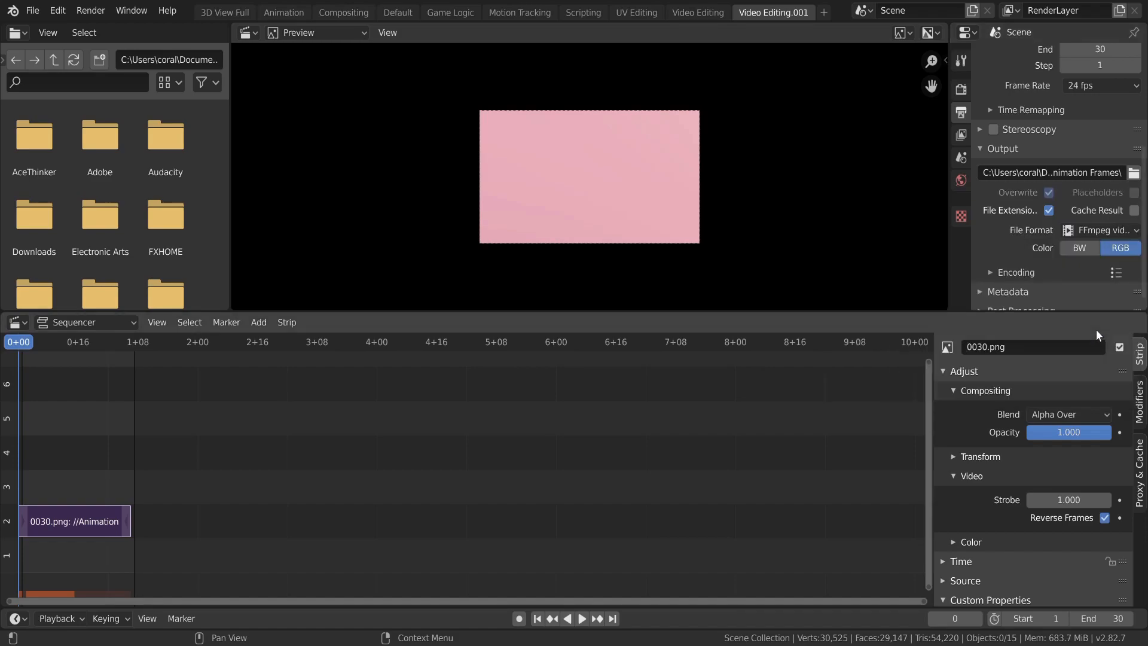
scroll(1074, 221, "down", 1)
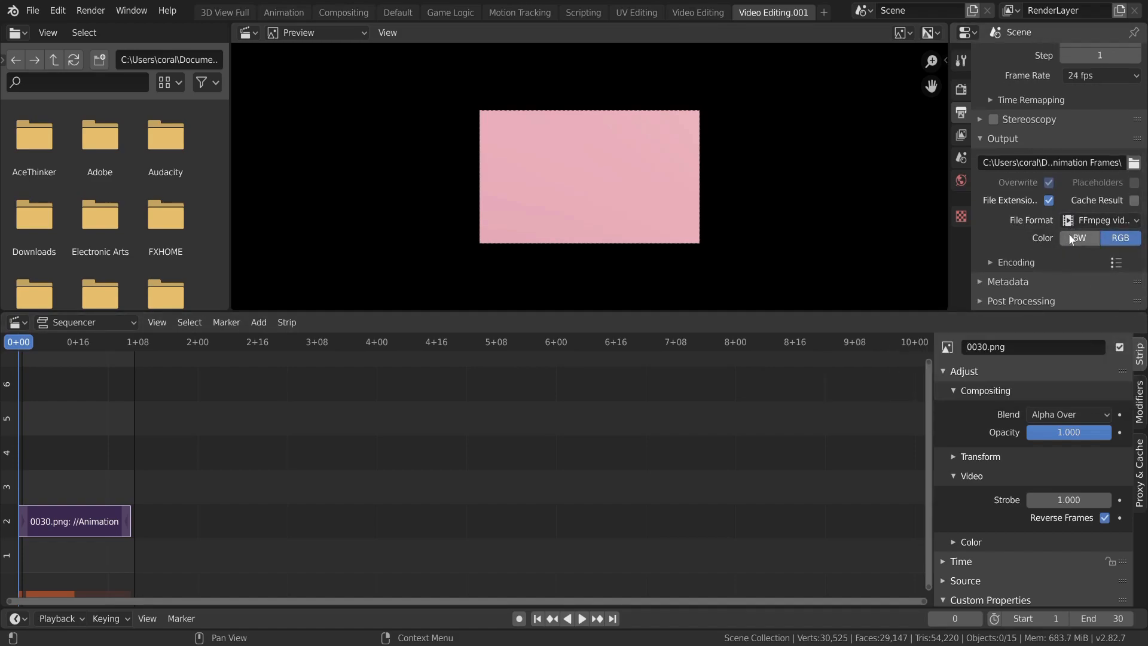
In the output's encoding settings, set the video codec to H.264 and the output quality to High quality
left_click(1006, 263)
scroll(1047, 224, "down", 2)
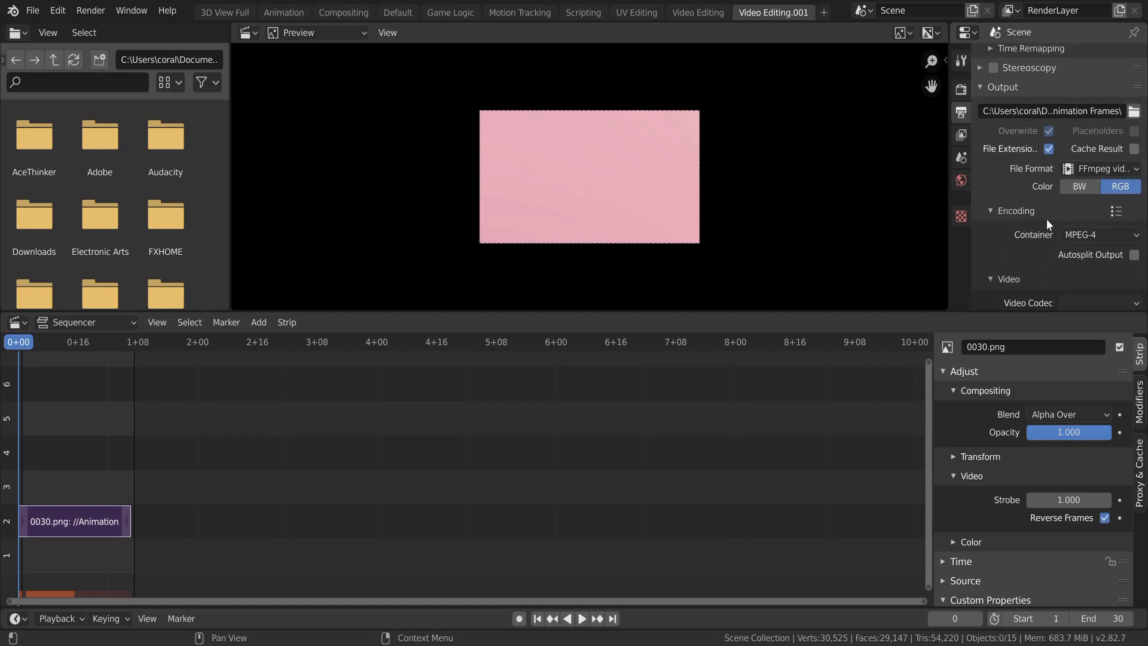
left_click(1046, 218)
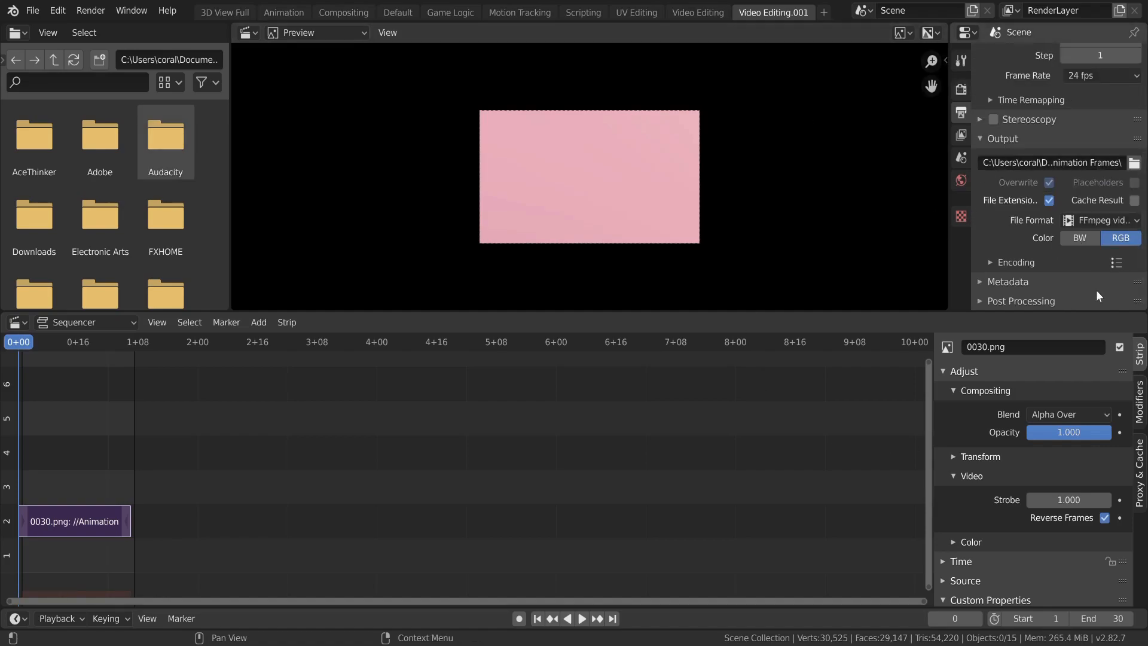
left_click(991, 263)
scroll(1007, 239, "down", 3)
scroll(1006, 236, "down", 3)
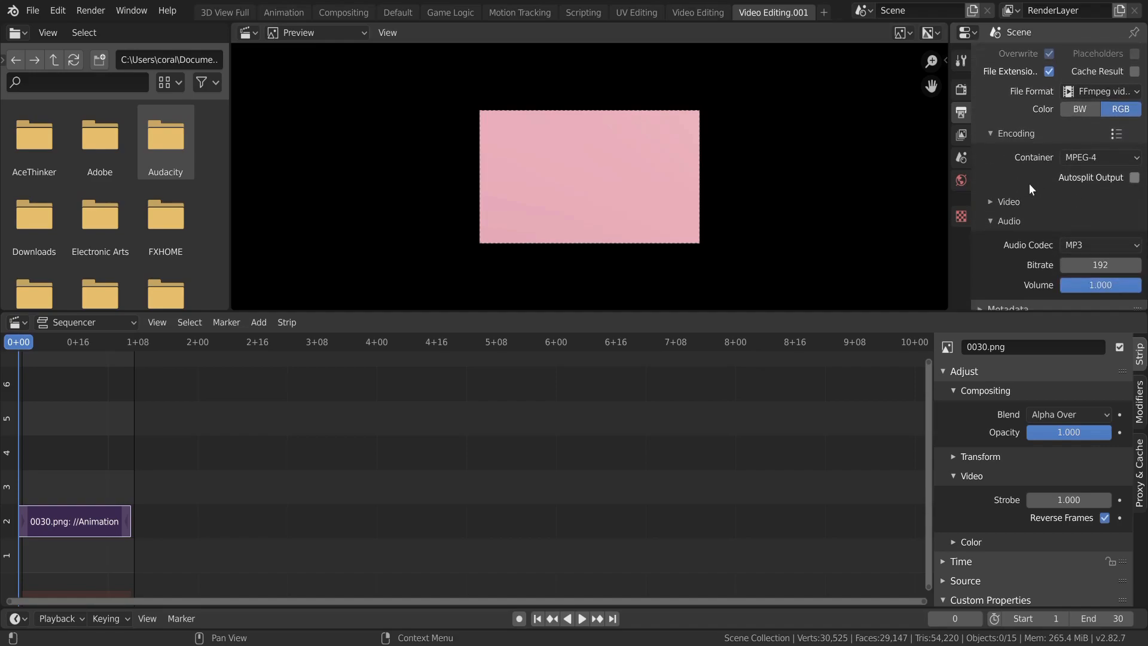
left_click(1011, 190)
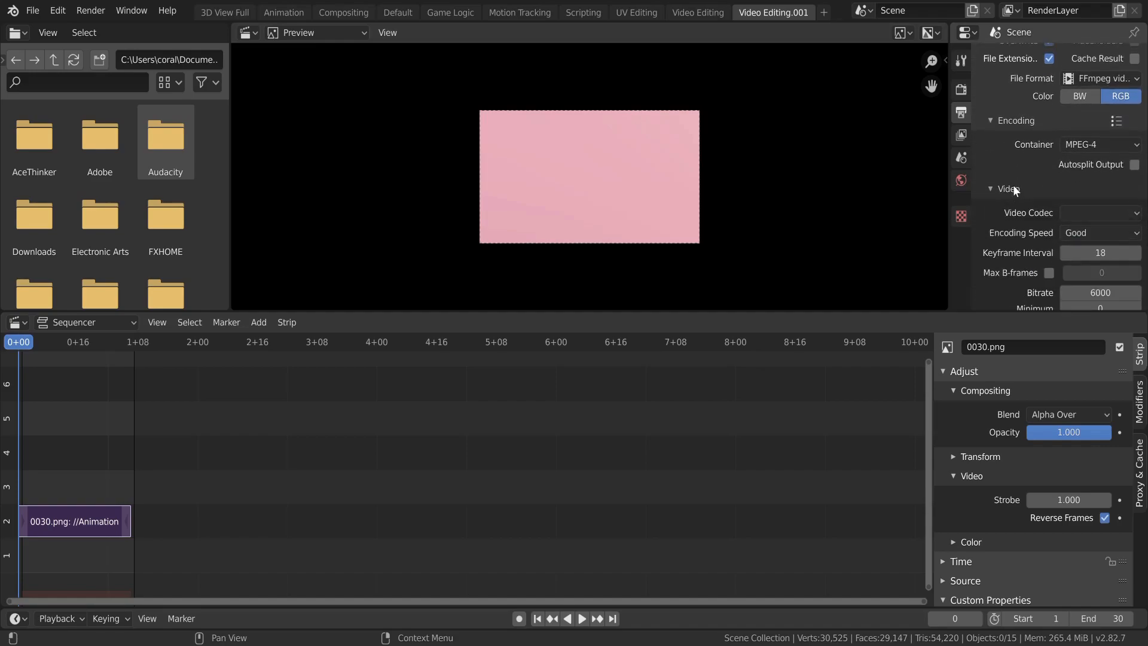
left_click(1063, 214)
left_click(1018, 218)
left_click(1076, 215)
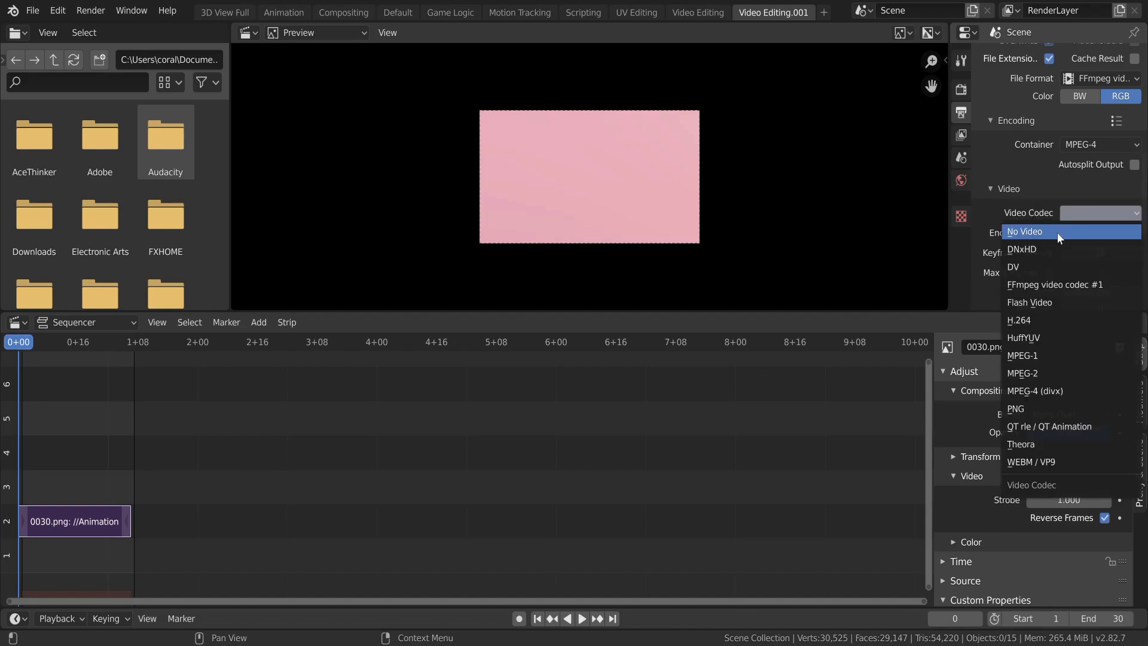
left_click(1030, 321)
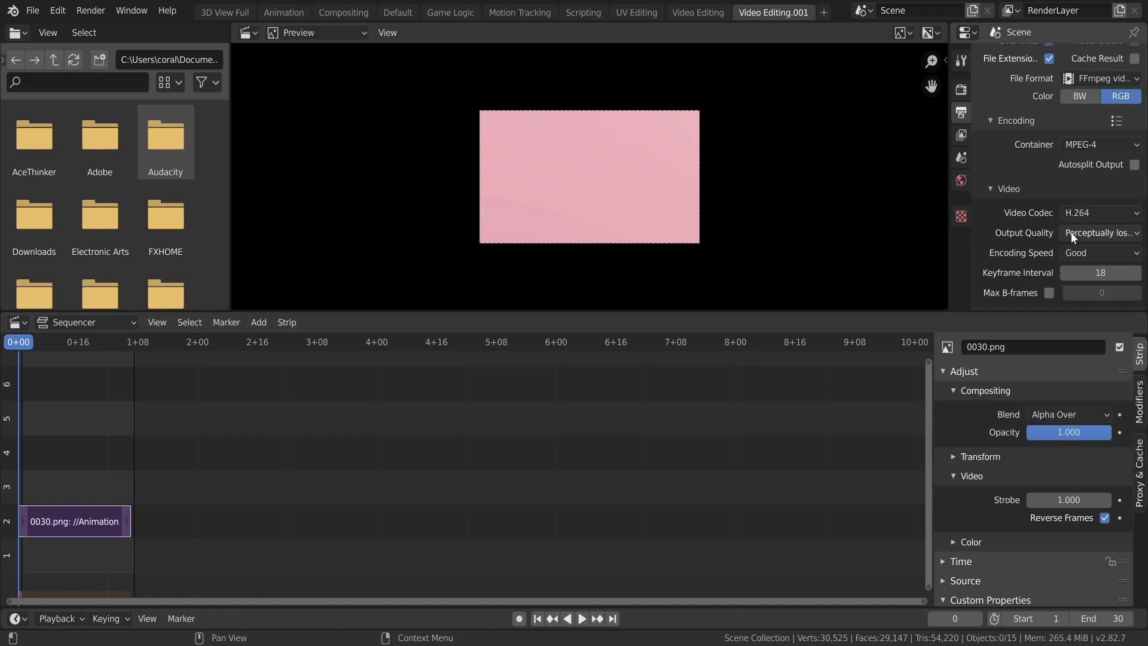
left_click(1071, 232)
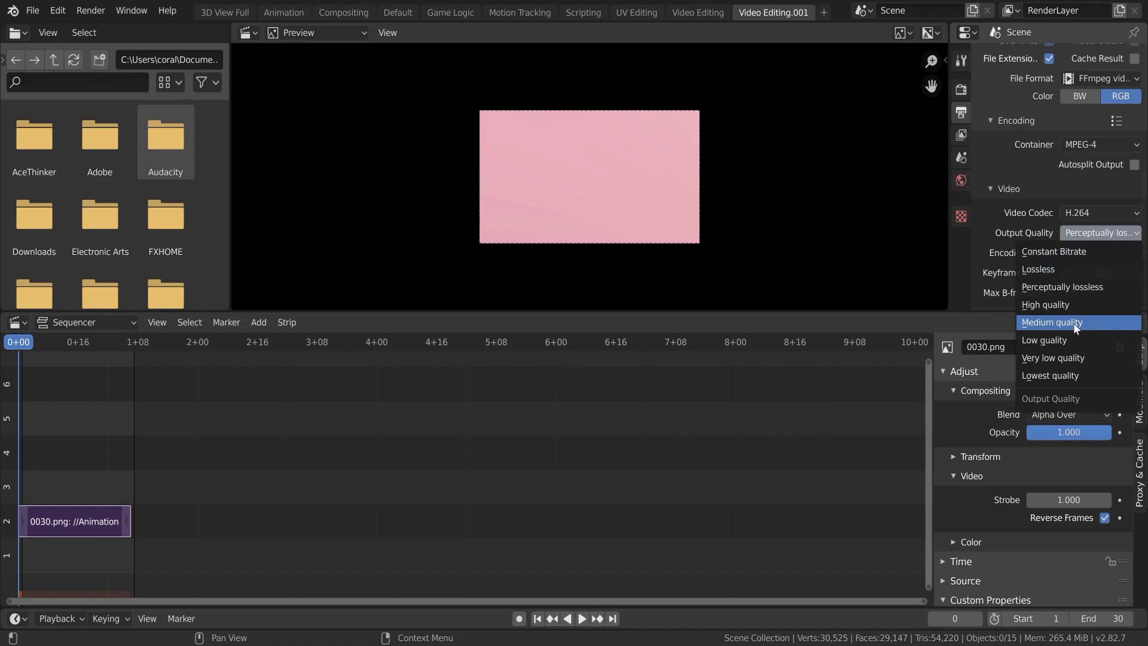
left_click(1047, 305)
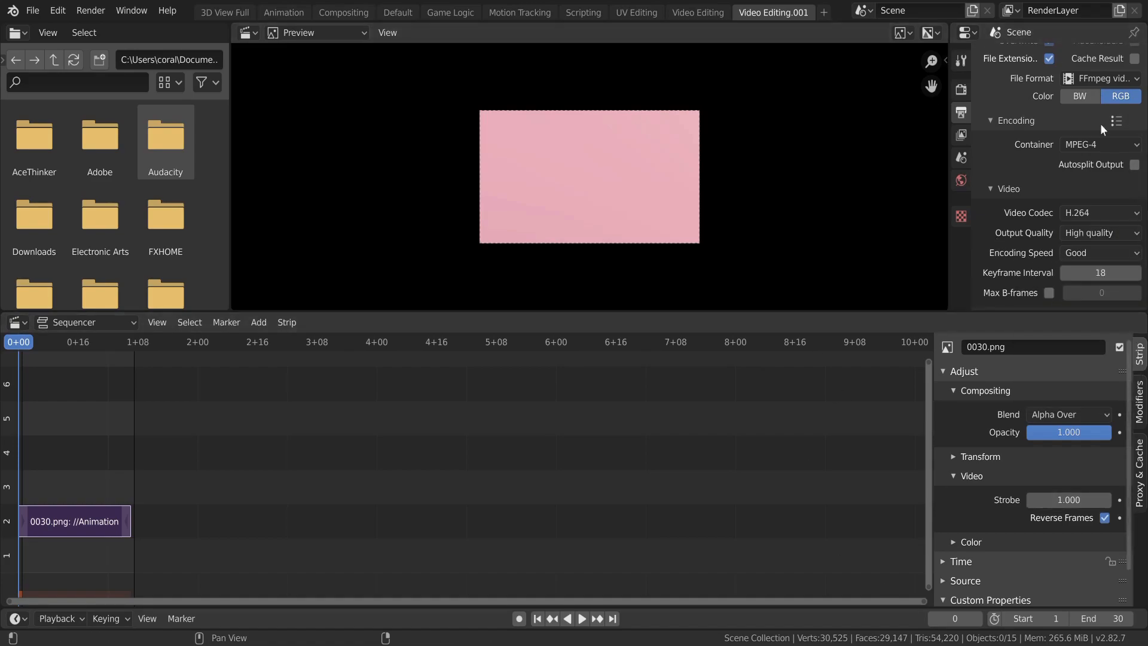
Render the sequencer animation to the video file and close the render window
left_click(87, 12)
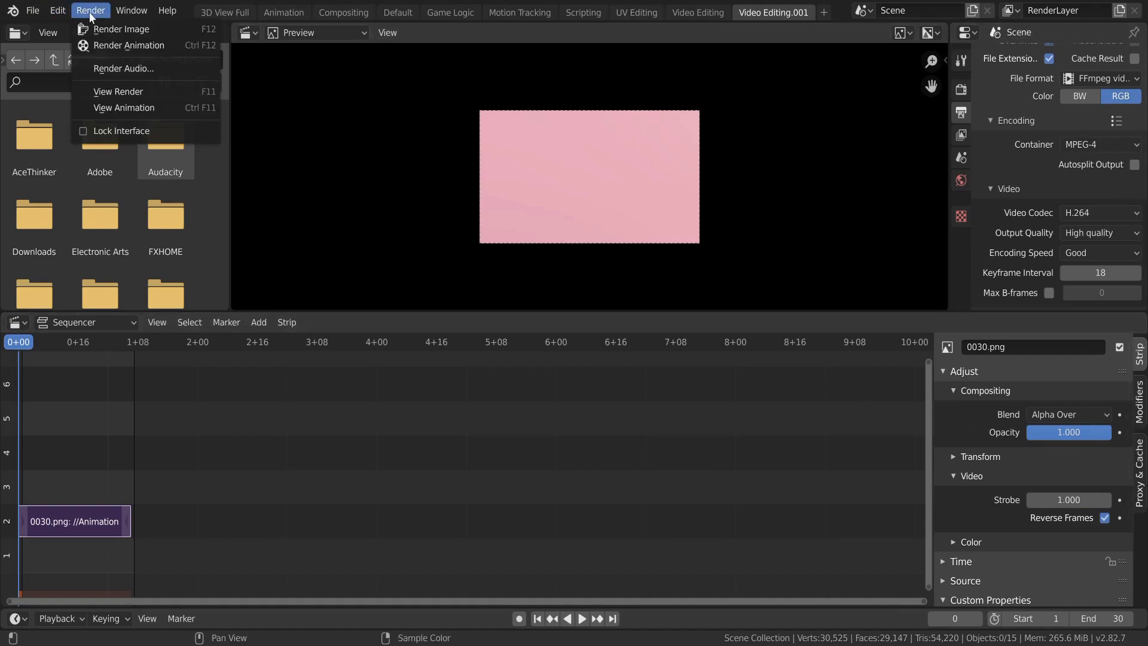
left_click(104, 46)
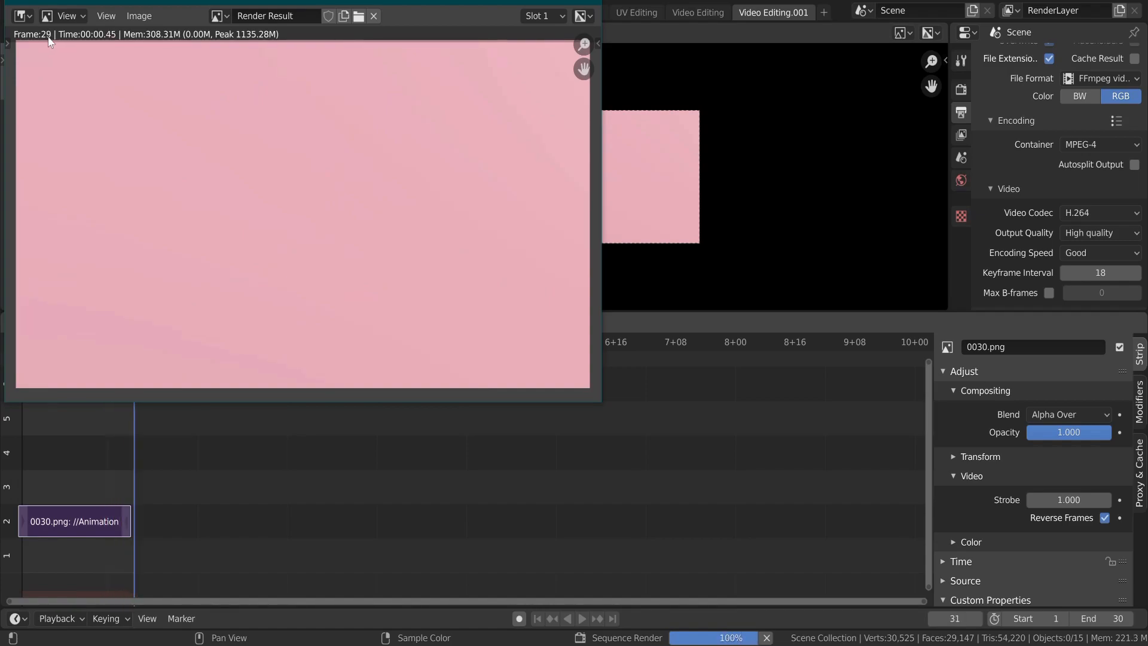
left_click(583, 2)
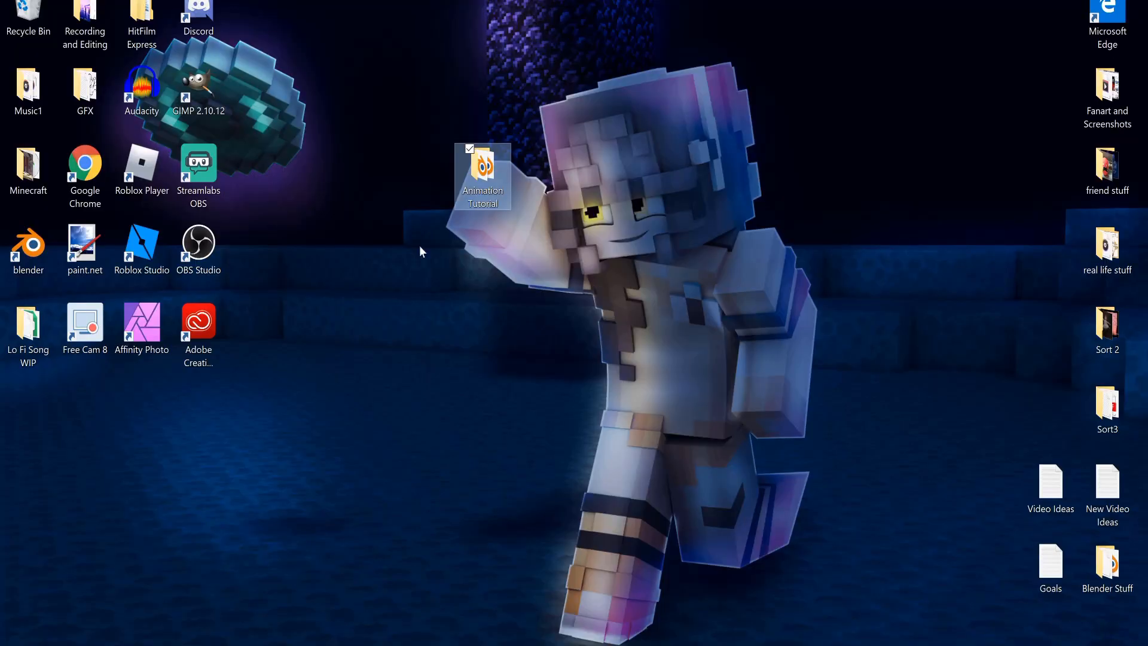
In File Explorer, open the Animation Frames folder inside the desktop's Animation Tutorial folder and play the 0001-0030 video full screen
double_click(500, 176)
double_click(208, 228)
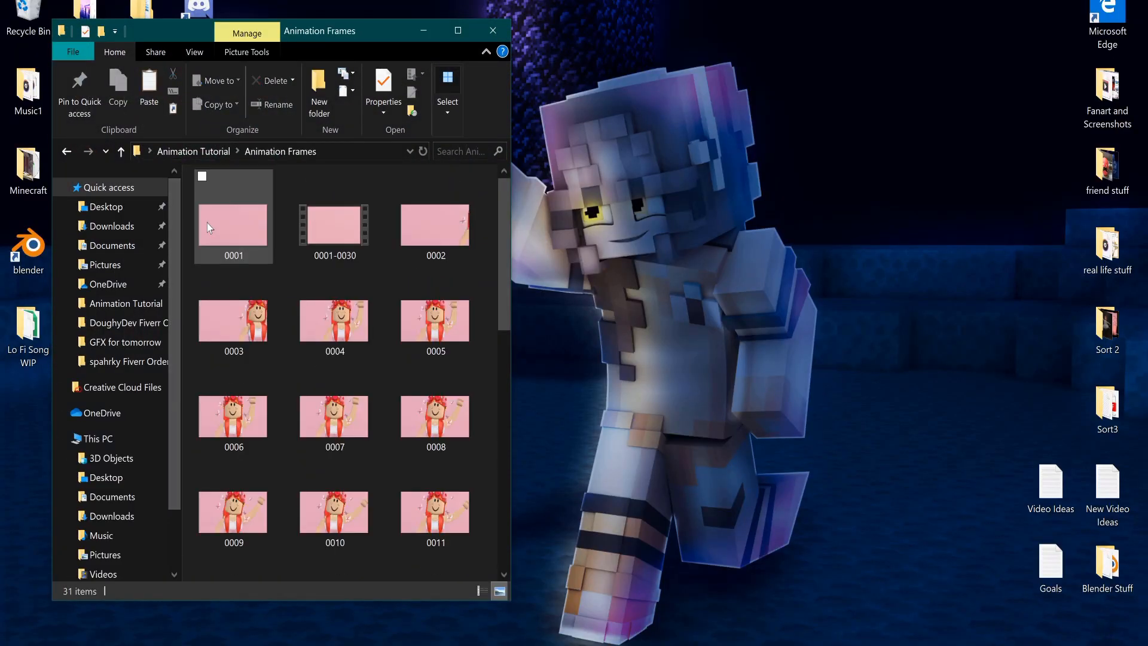
double_click(338, 246)
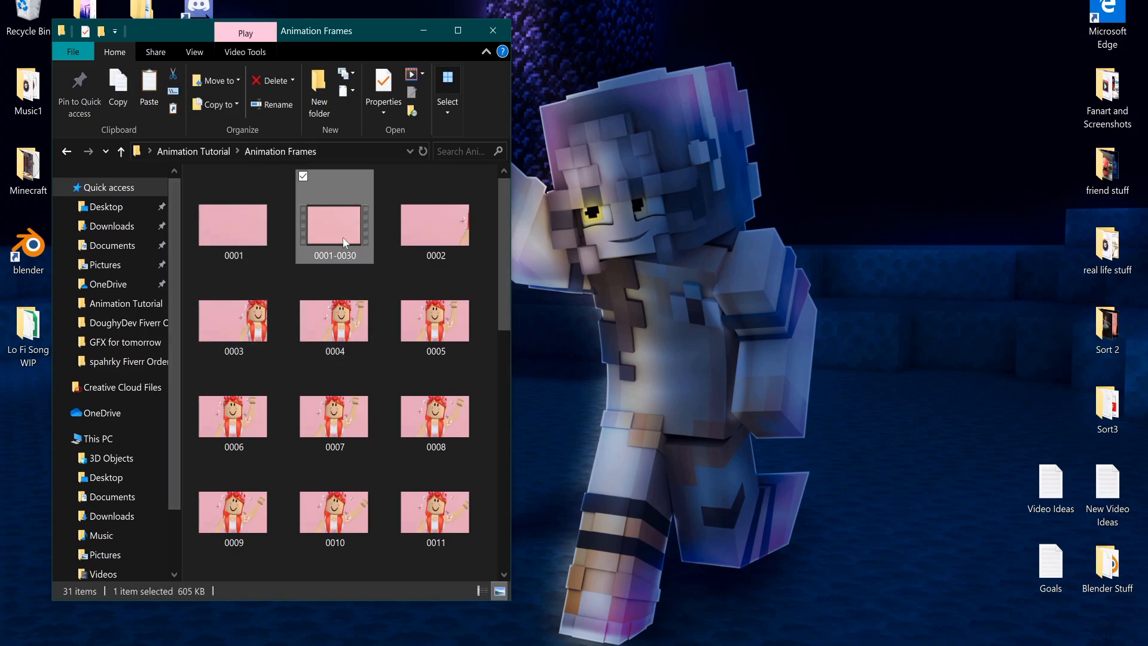
left_click(393, 22)
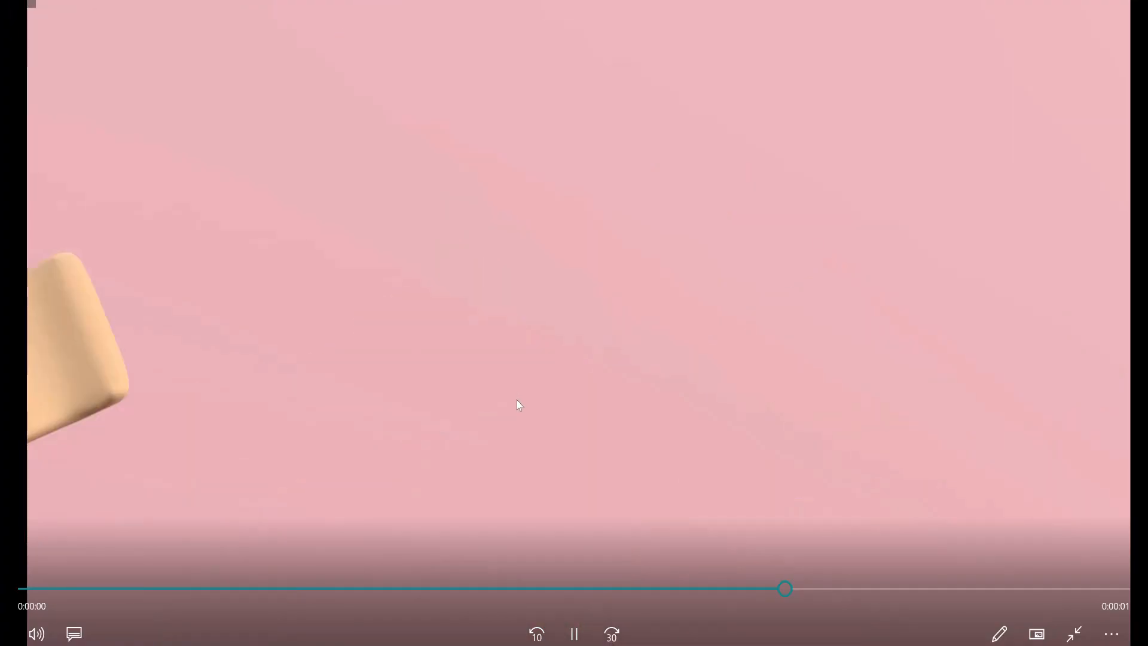